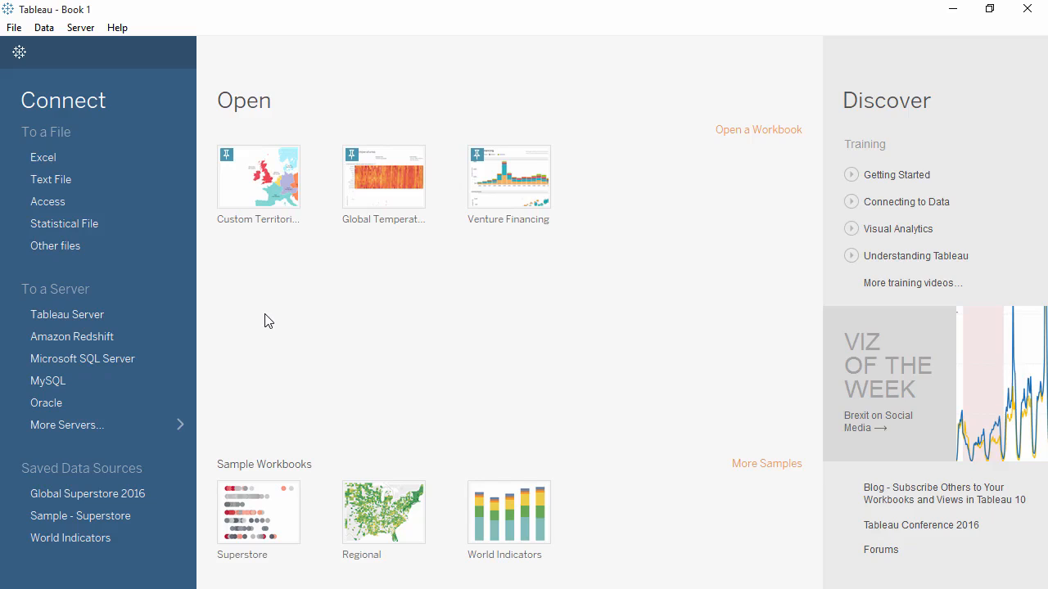
- Look over the full list of server connections and the Global Superstore Orders 2016 workbook in Excel
left_click(129, 425)
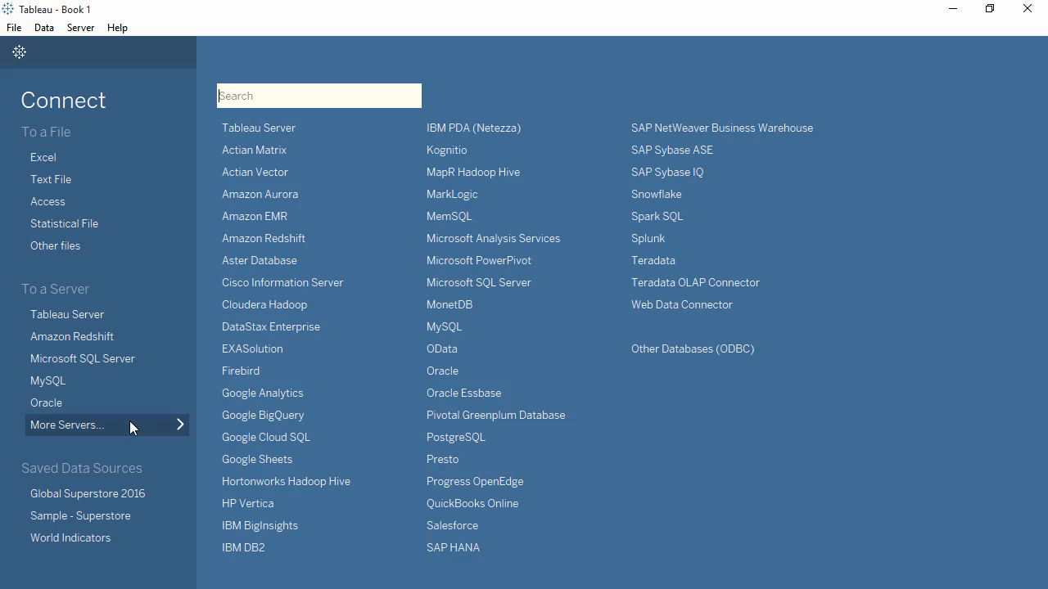
left_click(129, 425)
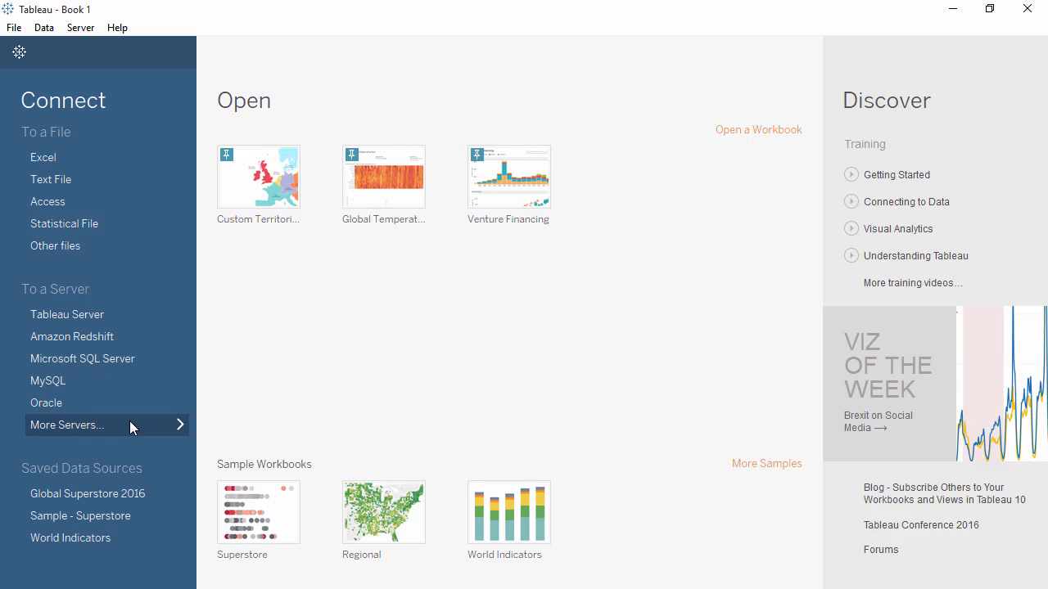
left_click(954, 10)
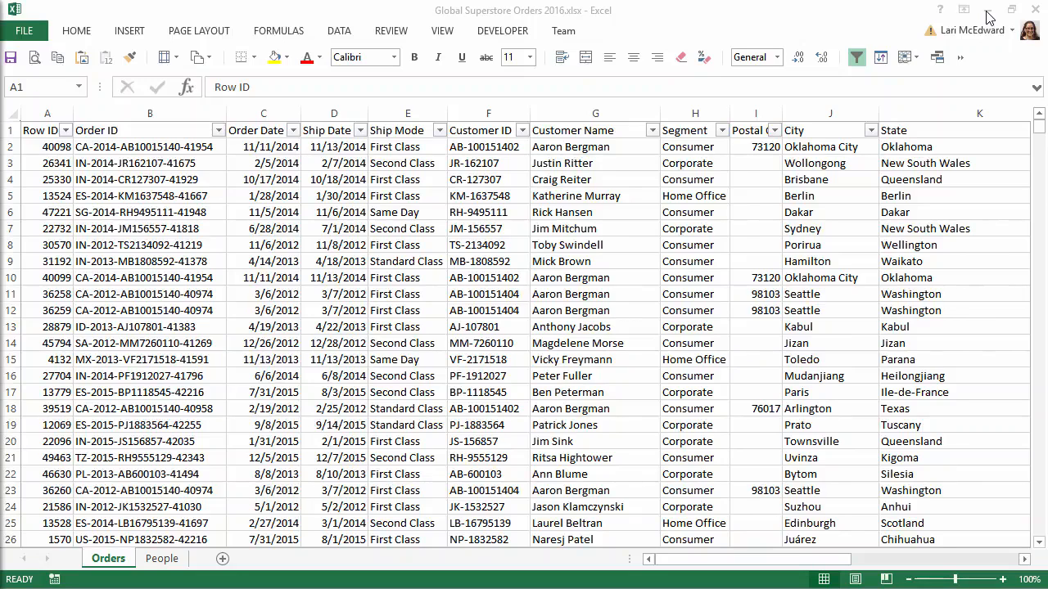
left_click(989, 17)
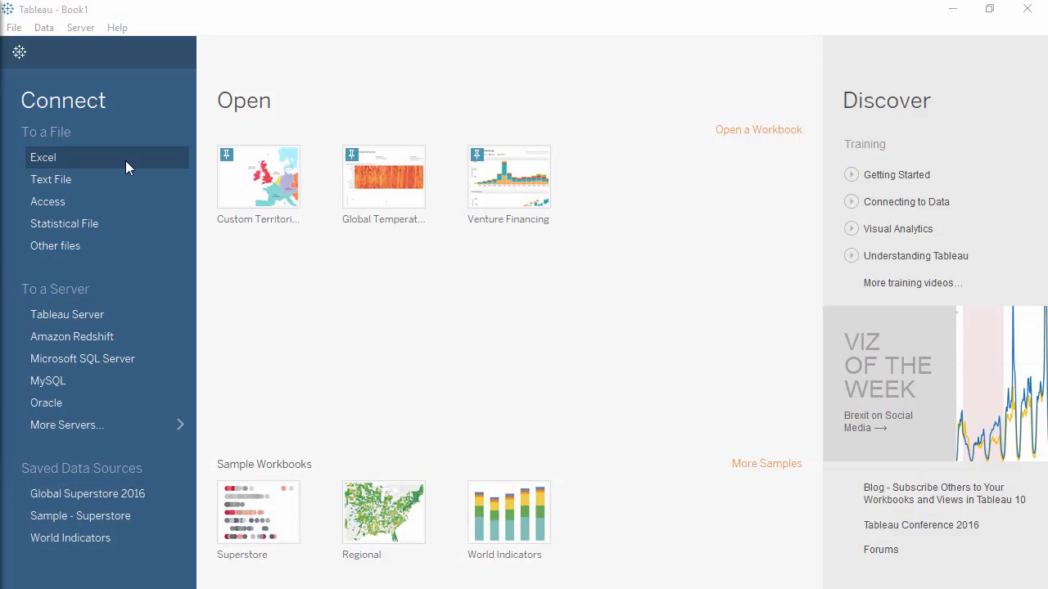
- Connect to the Excel file Global Superstore Orders 2016.xlsx and add its Orders sheet to the data source
left_click(125, 160)
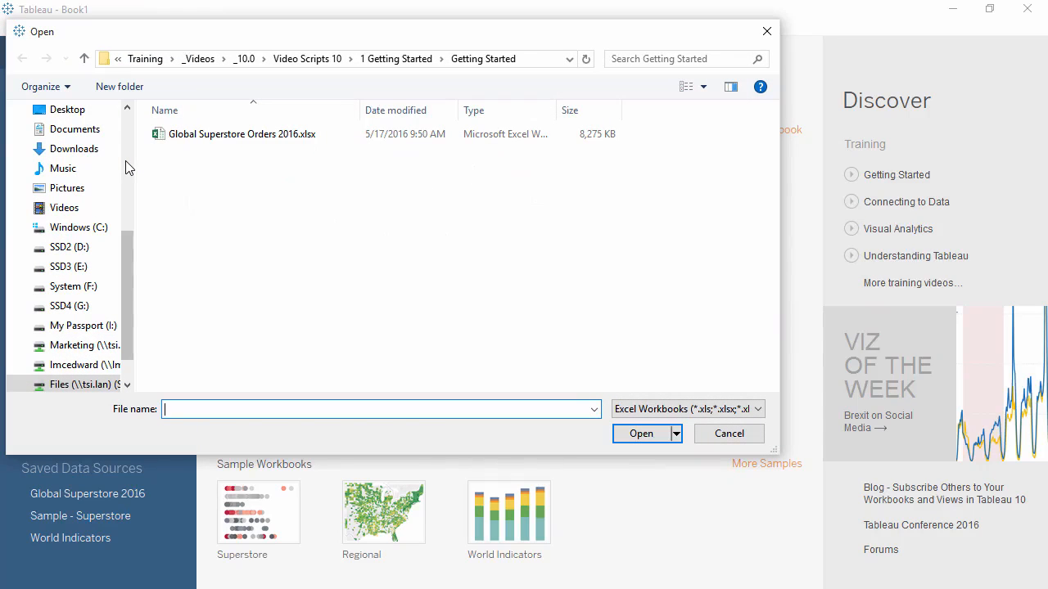
double_click(221, 142)
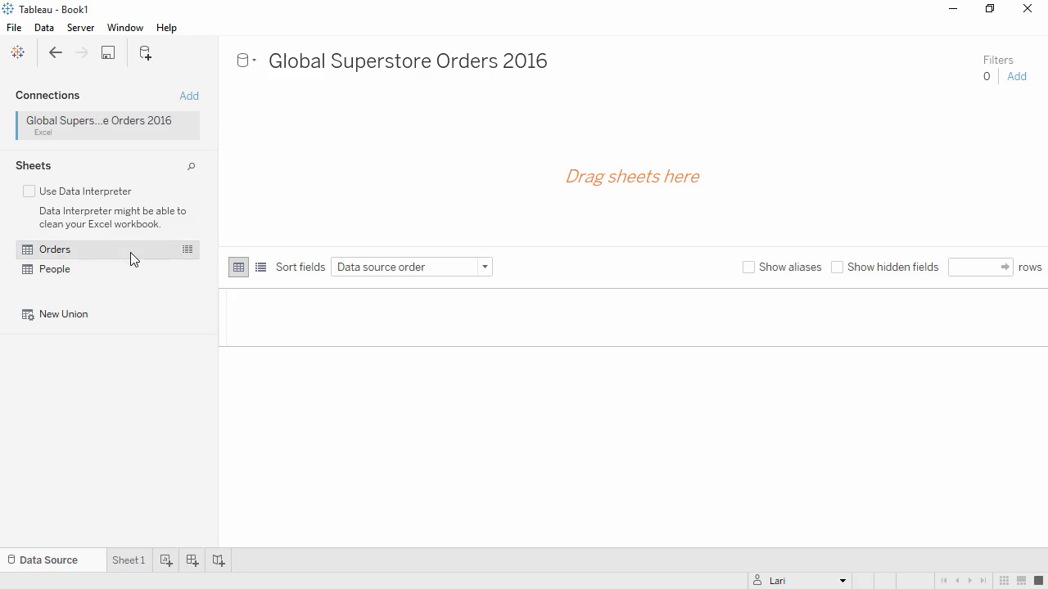
left_click_drag(130, 252, 301, 185)
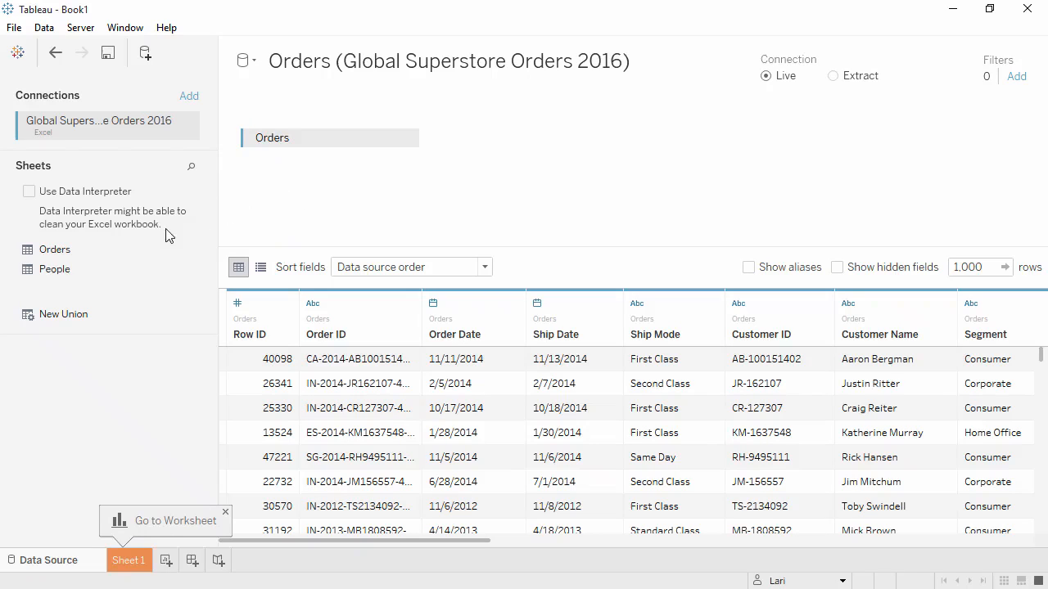
- Join the People sheet to Orders and remove it from the data source again
left_click_drag(130, 268, 457, 186)
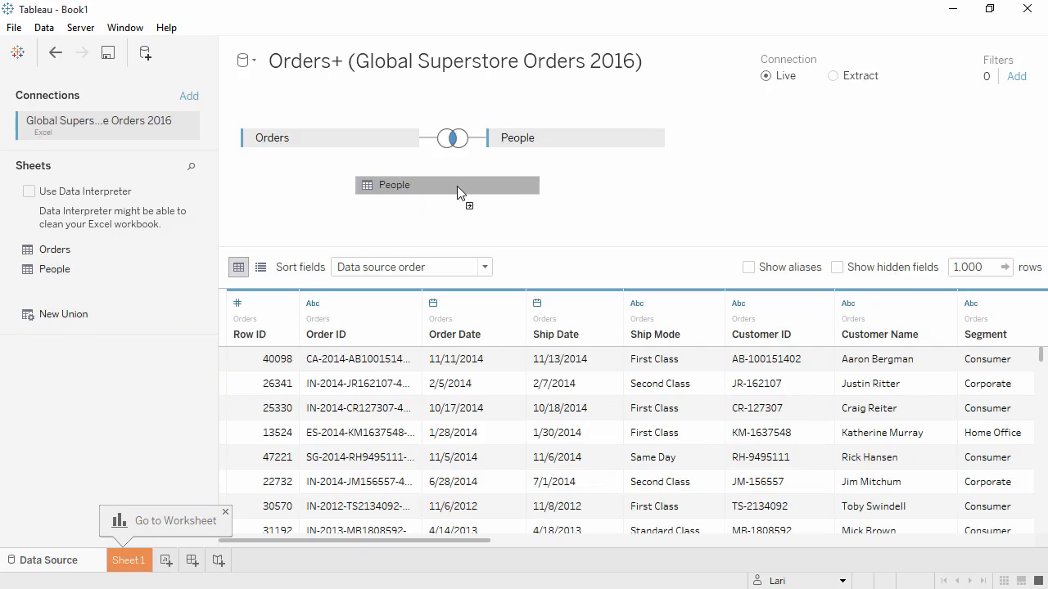
left_click(650, 140)
left_click(690, 218)
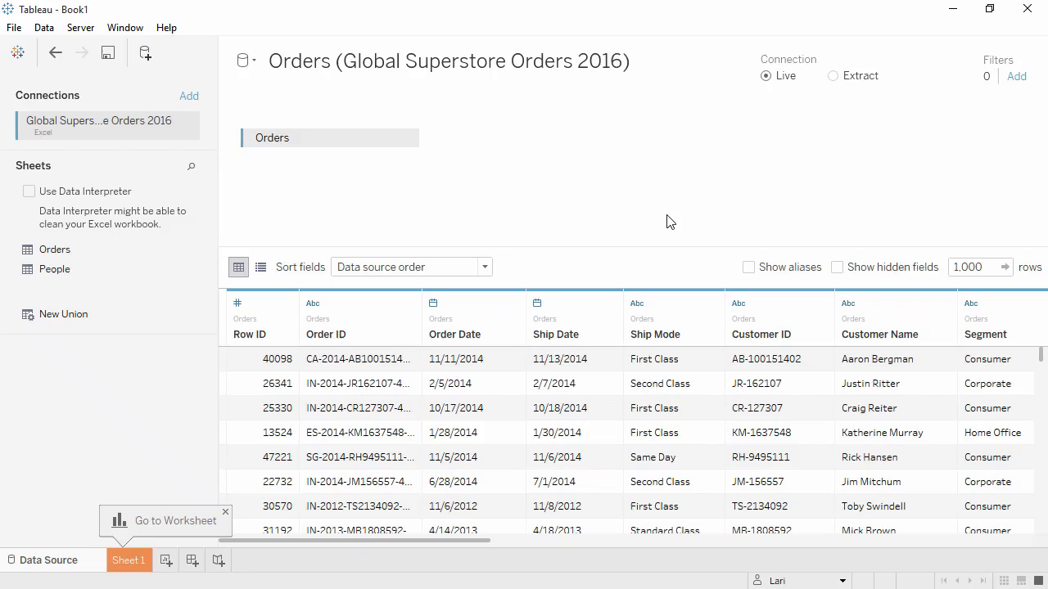
- Add a second connection to the text file Global Superstore Returns 2016.csv alongside the Orders sheet
left_click(188, 96)
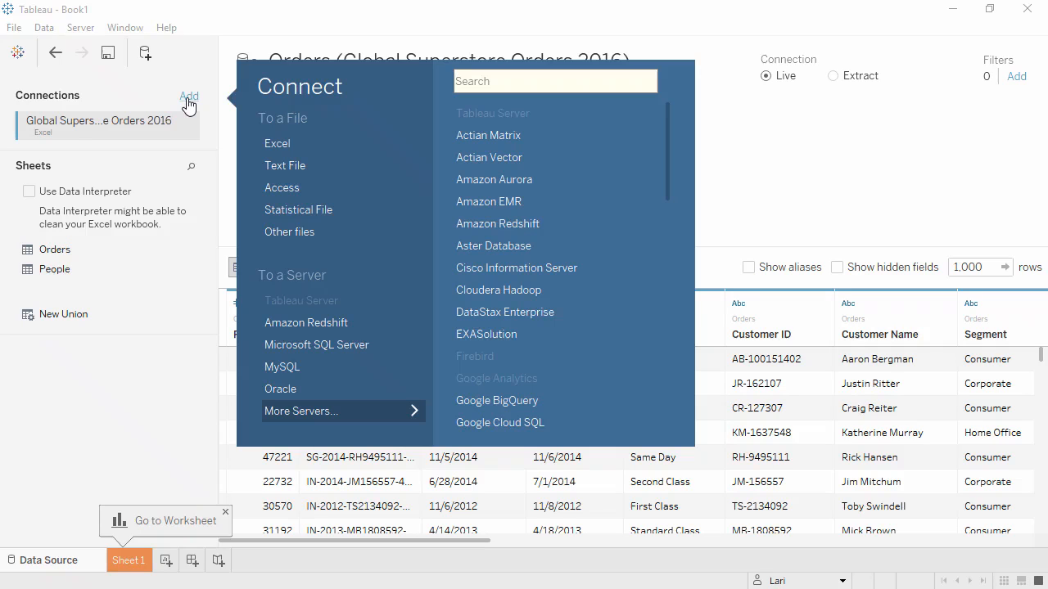
left_click(282, 165)
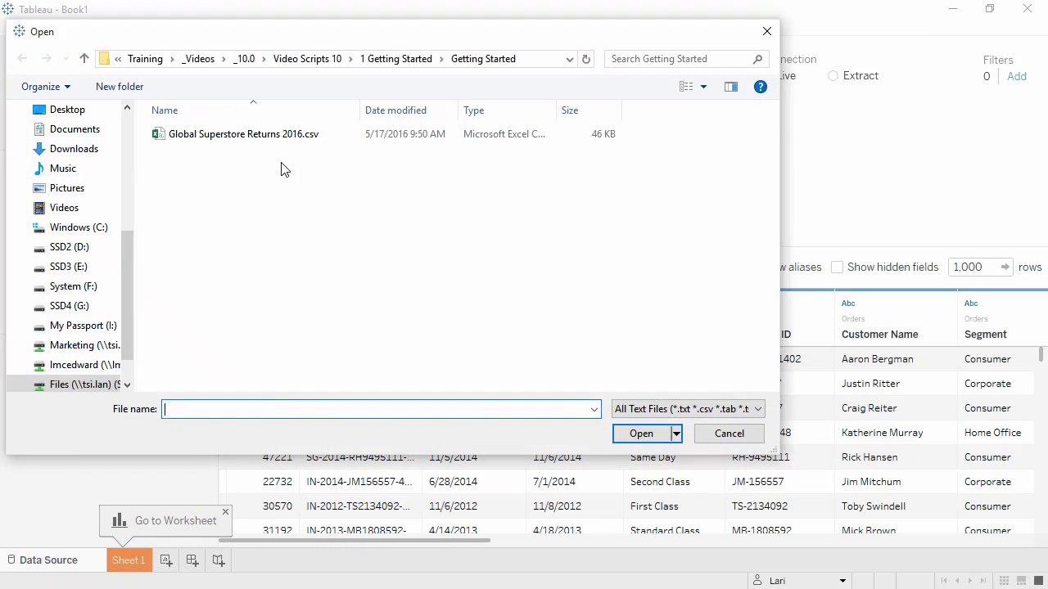
double_click(275, 136)
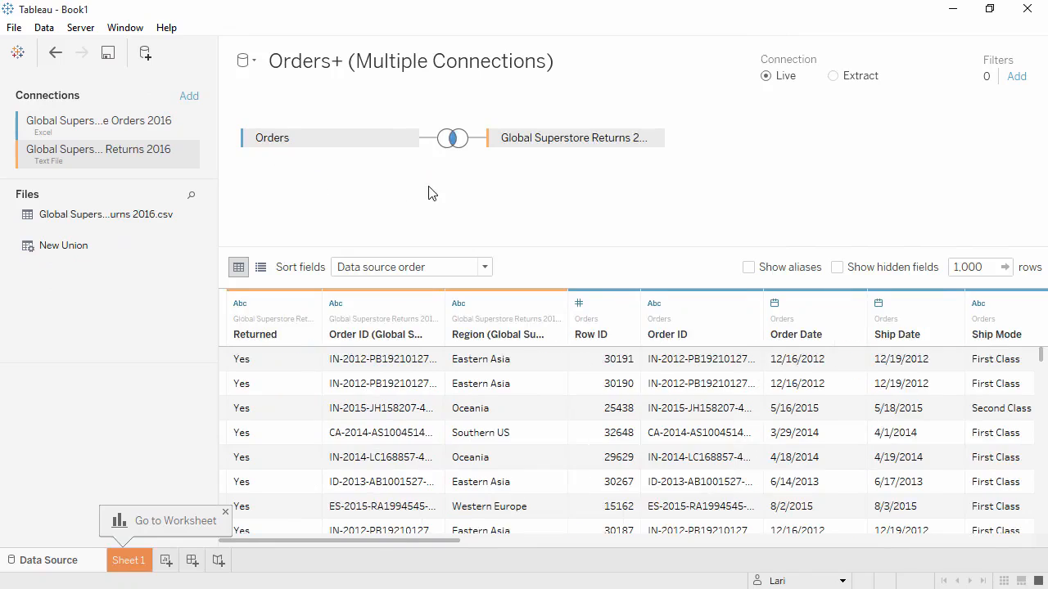
- Make the join between Orders and Global Superstore Returns 2016 a left join, keeping the Order ID clause
left_click(455, 145)
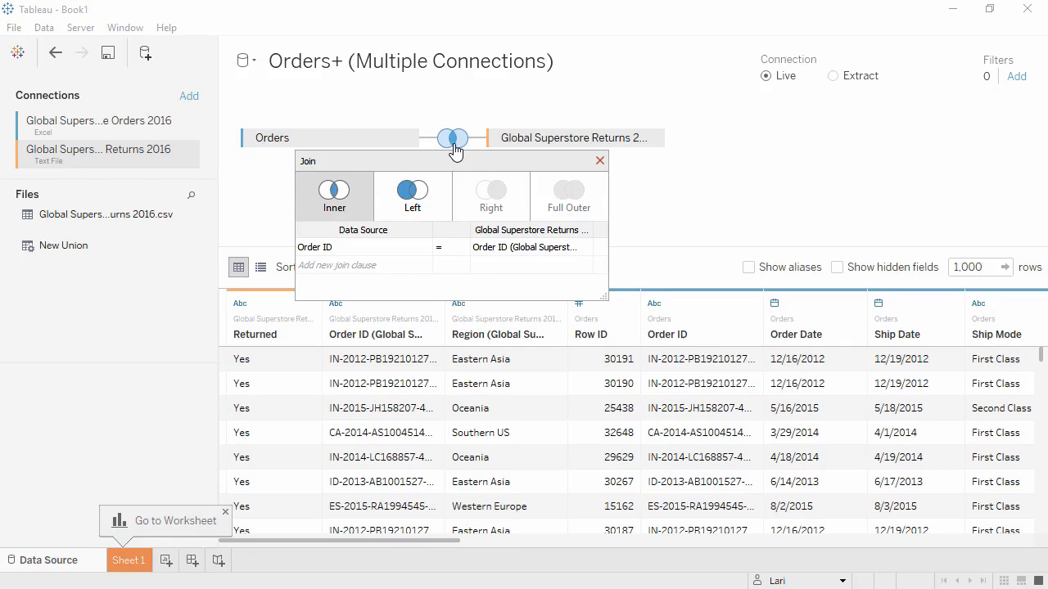
left_click(440, 199)
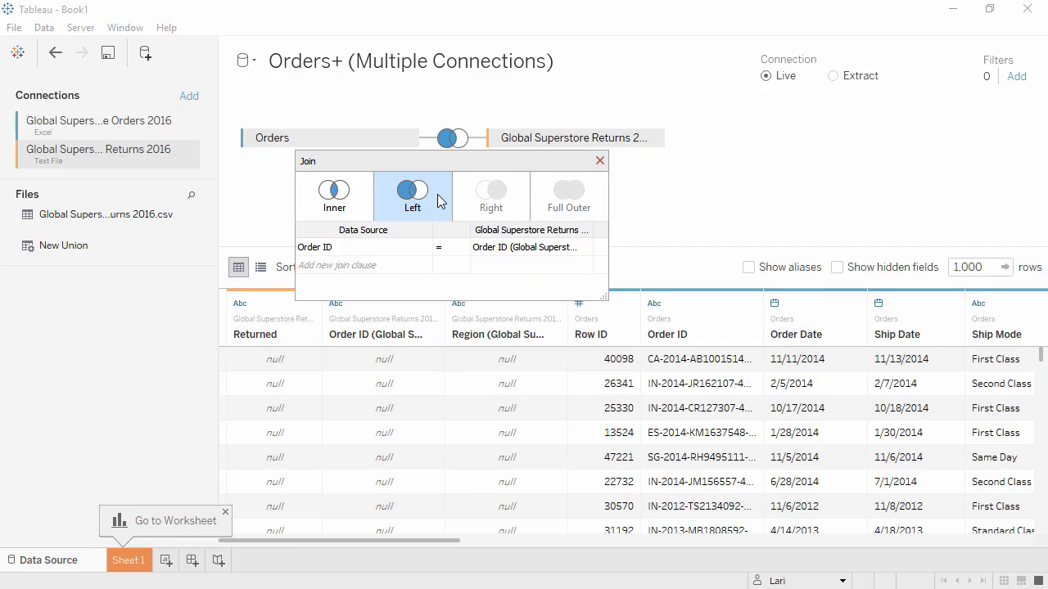
mouse_move(419, 253)
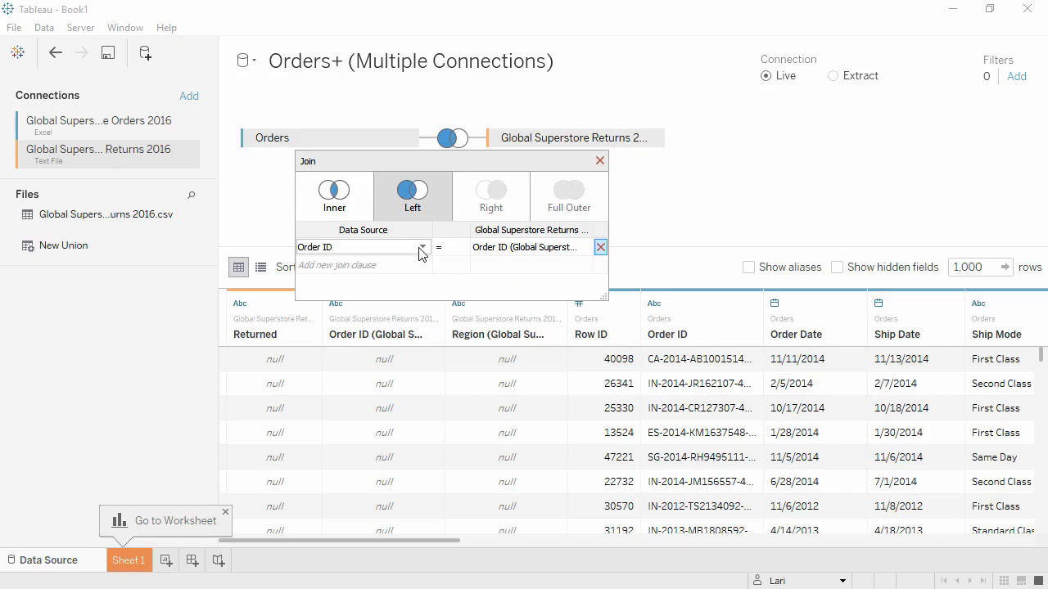
left_click(423, 251)
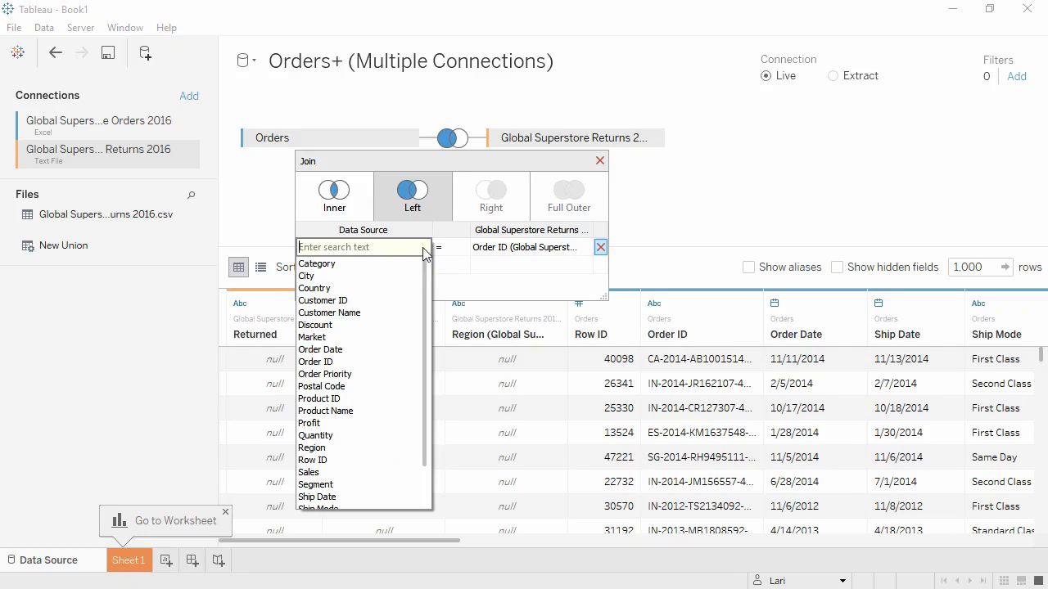
left_click(423, 235)
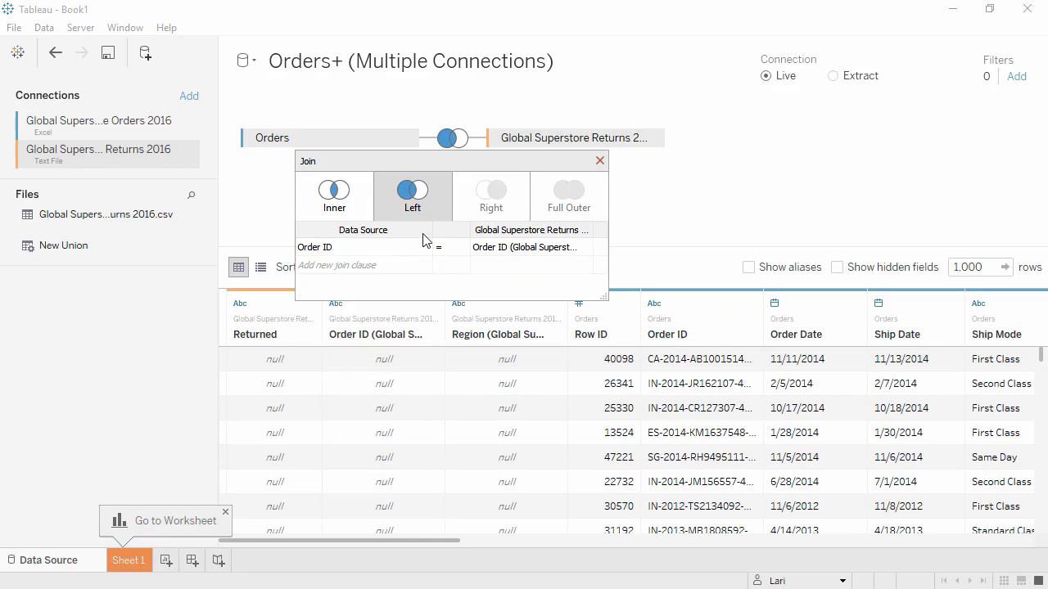
left_click(600, 161)
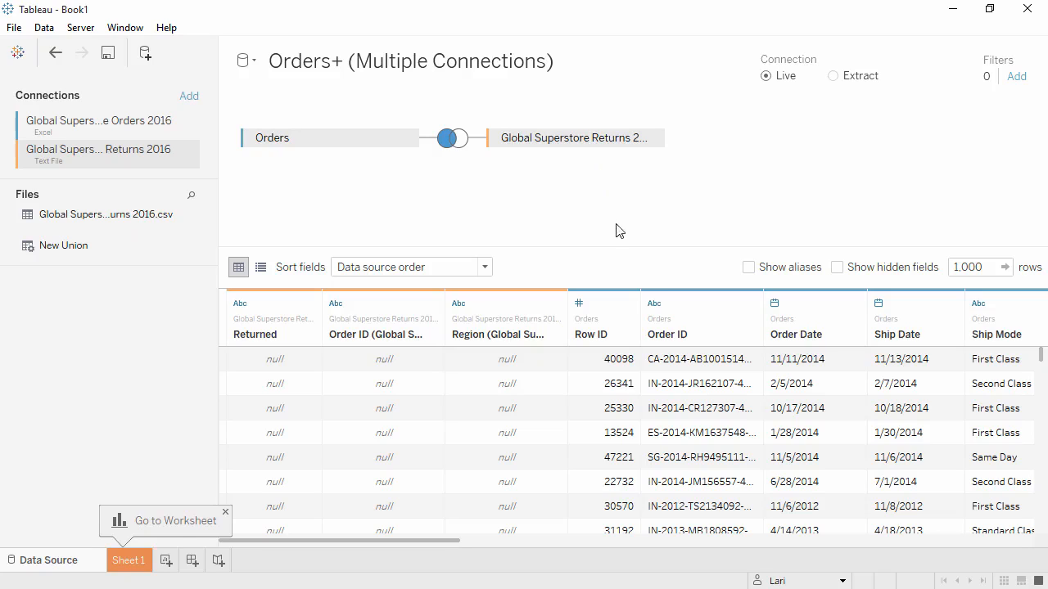
- Change the Row ID field's data type to String and widen the Orders table's Order ID column to show full values
left_click(583, 306)
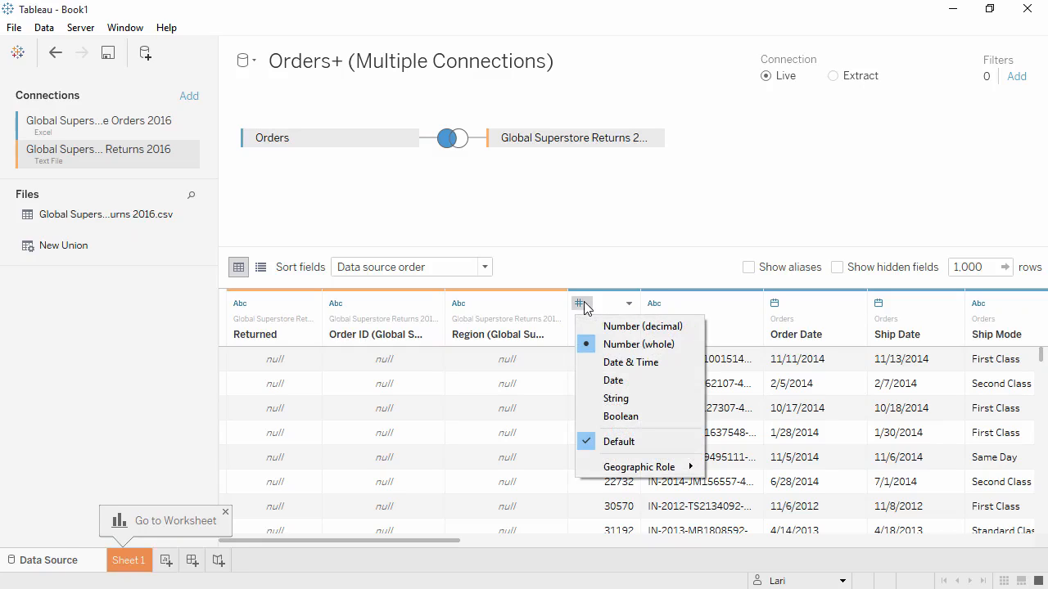
left_click(585, 398)
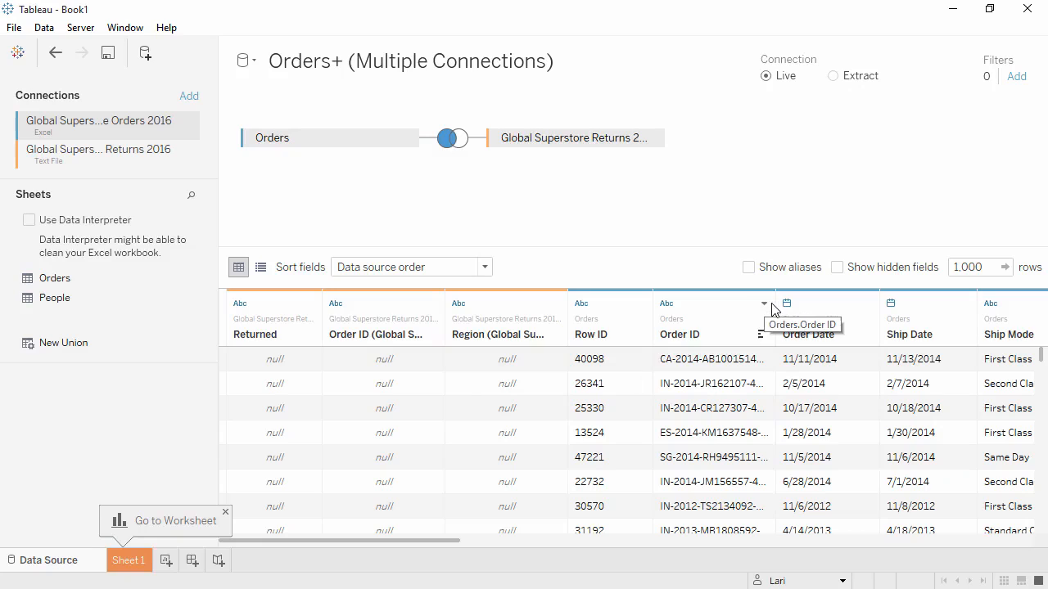
left_click_drag(777, 309, 823, 296)
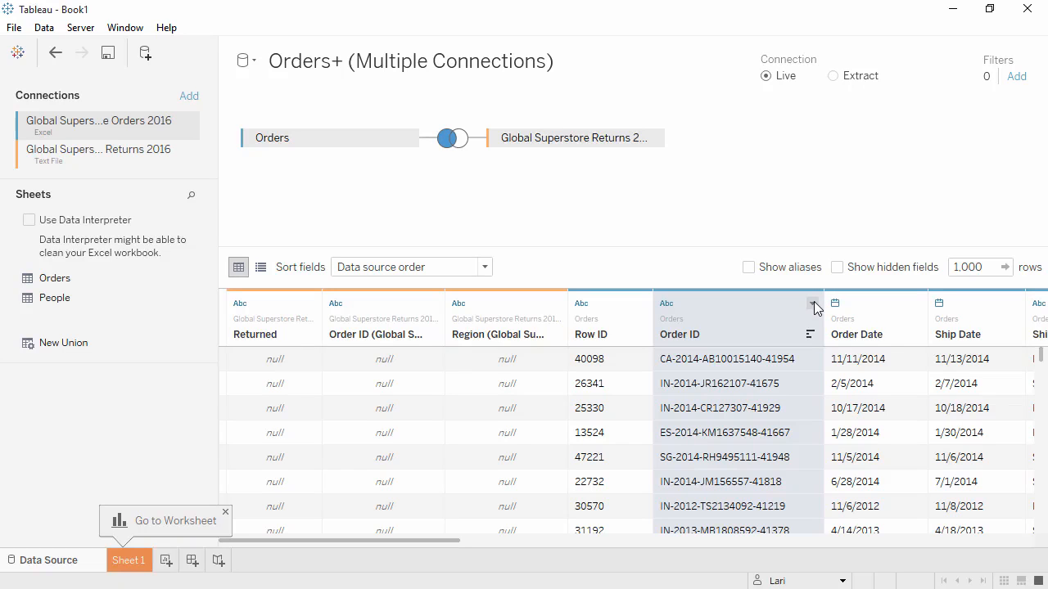
- Apply a custom split to the Order ID column, using the separator "-" and splitting off the first 1 column
left_click(813, 305)
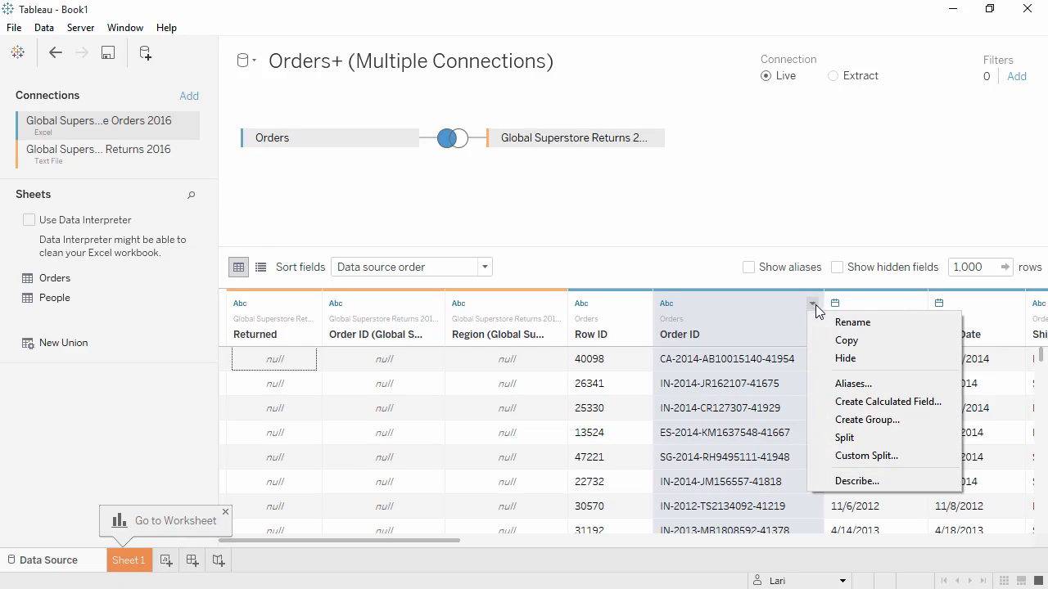
left_click(852, 456)
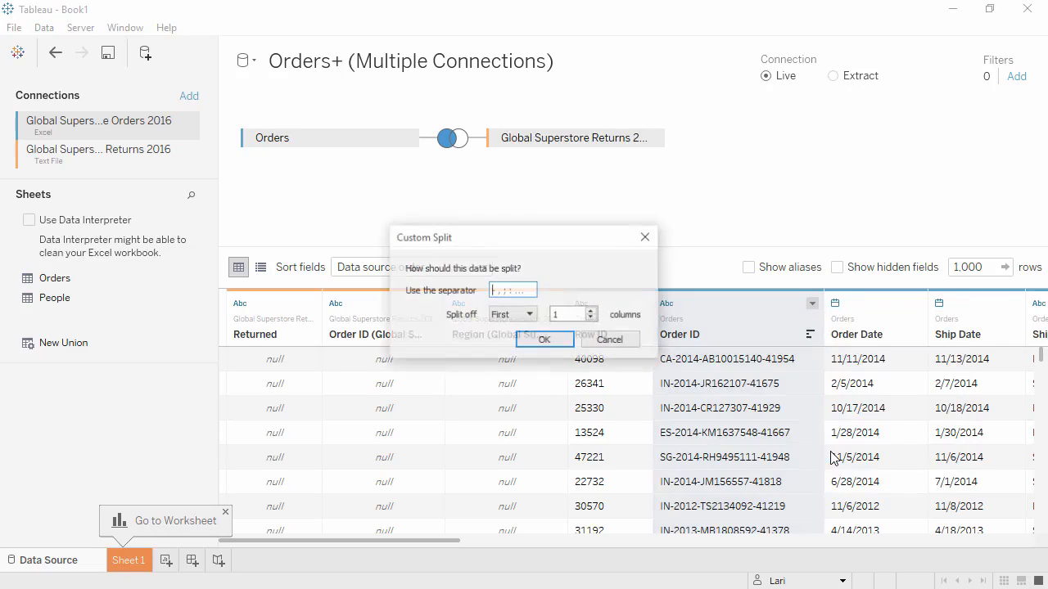
left_click(516, 290)
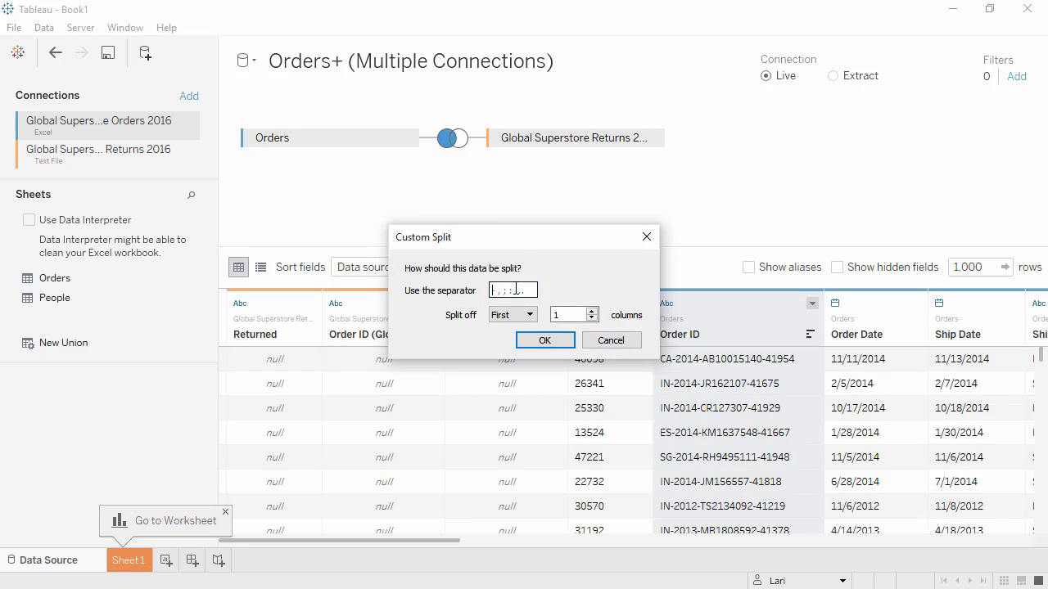
left_click(548, 342)
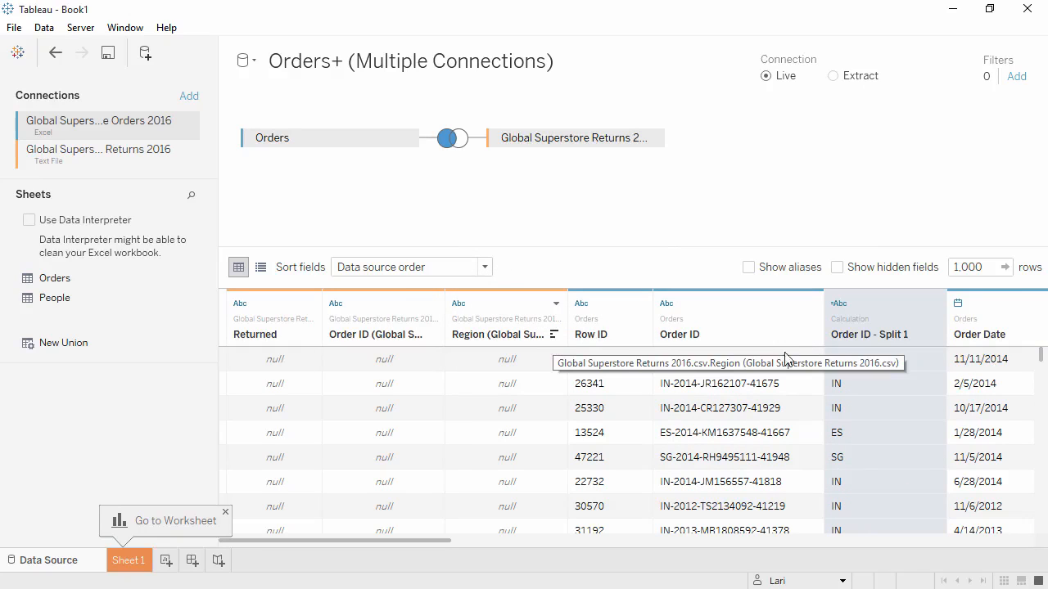
- Rename the new column split off from Order ID as Distribution Center
left_click(934, 304)
left_click(935, 340)
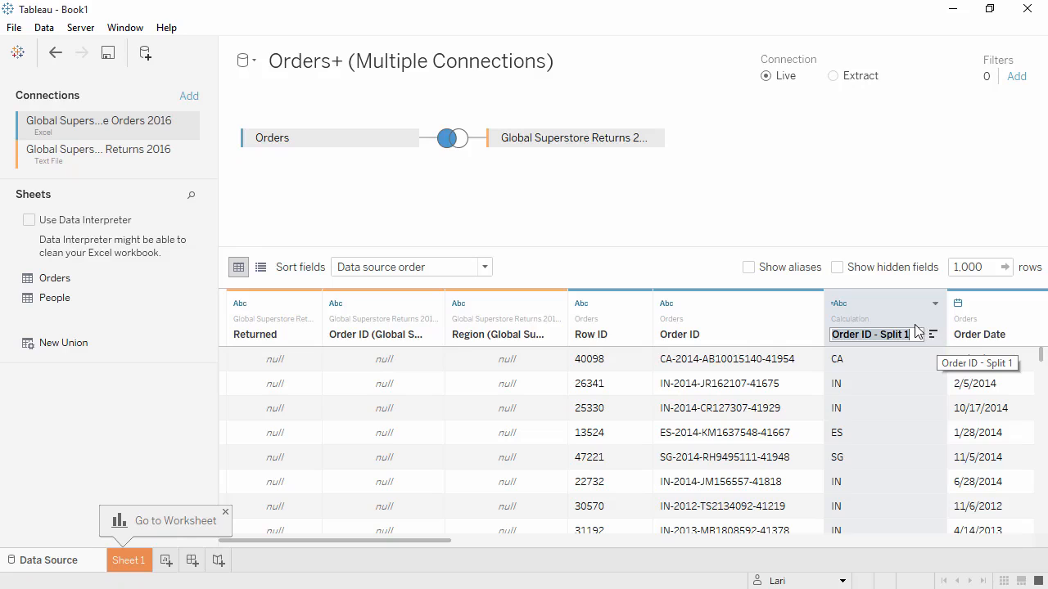
type("Distribution Center")
key("Return")
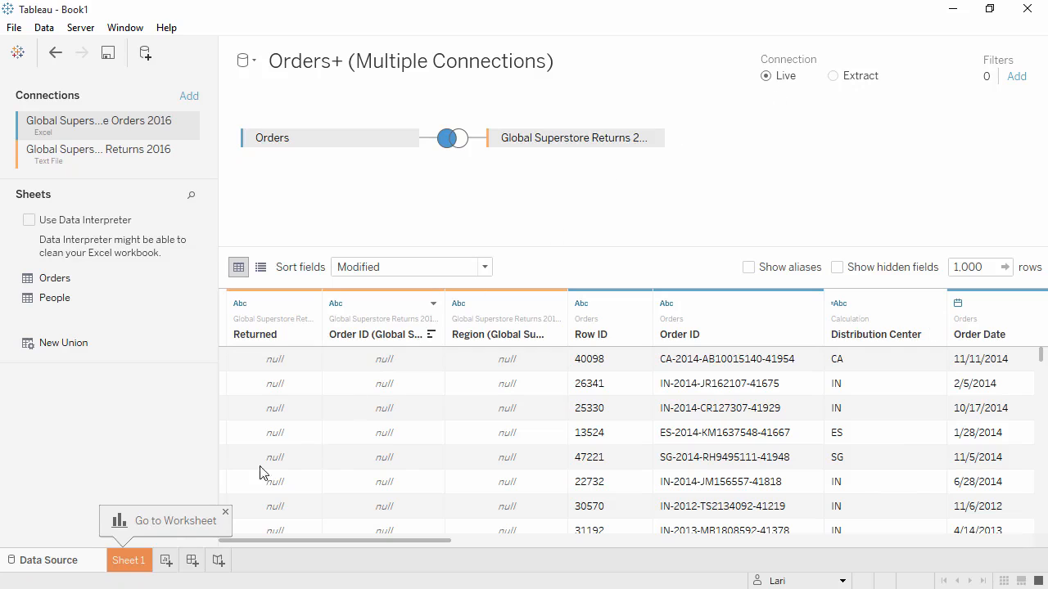
- Open Sheet 1 and place the Category and Segment dimensions on Rows, in that order
left_click(129, 561)
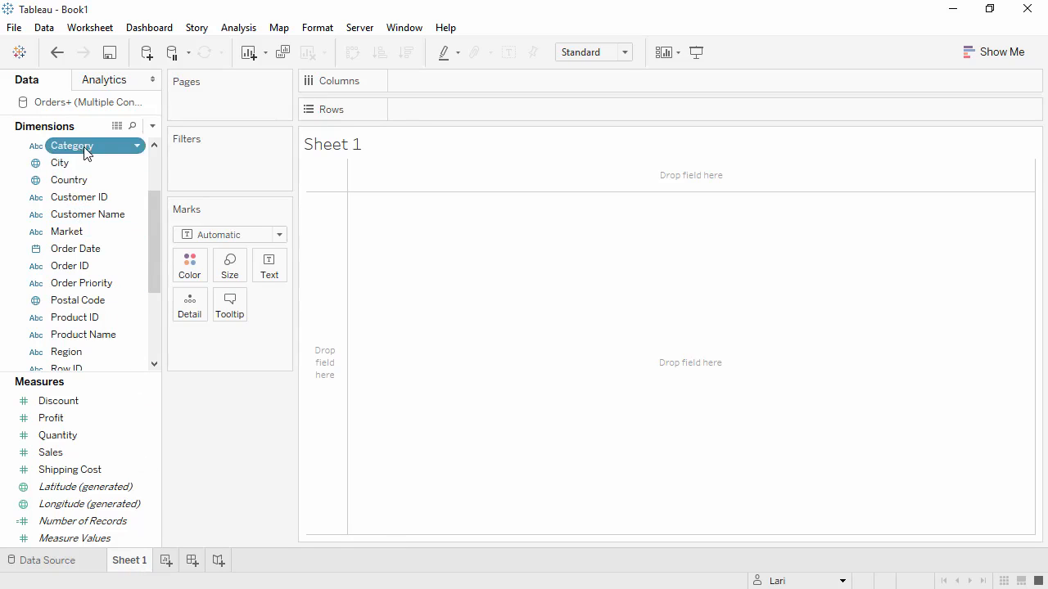
left_click_drag(86, 153, 414, 111)
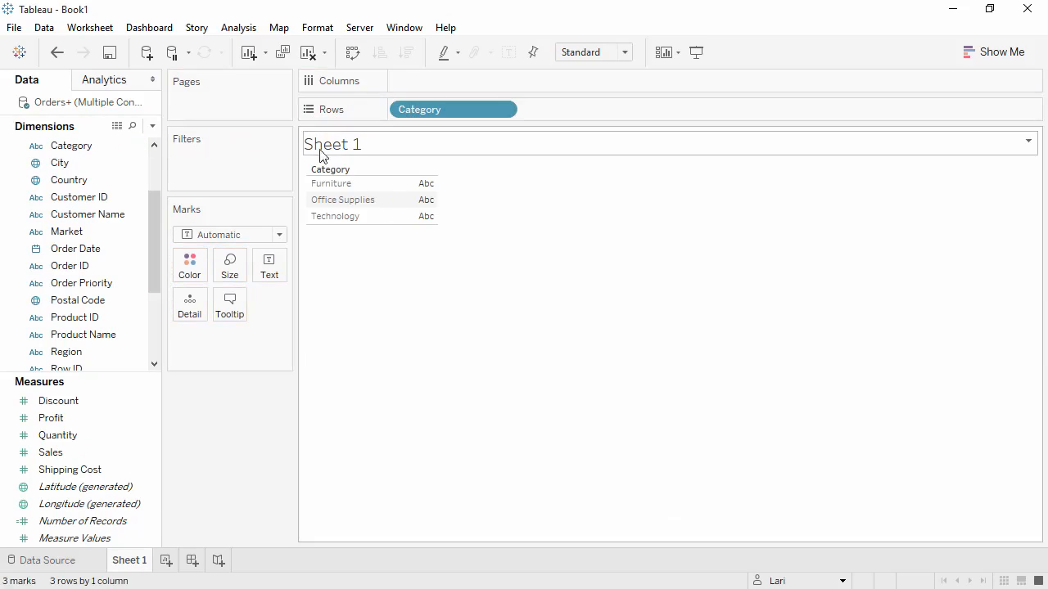
left_click_drag(158, 221, 152, 250)
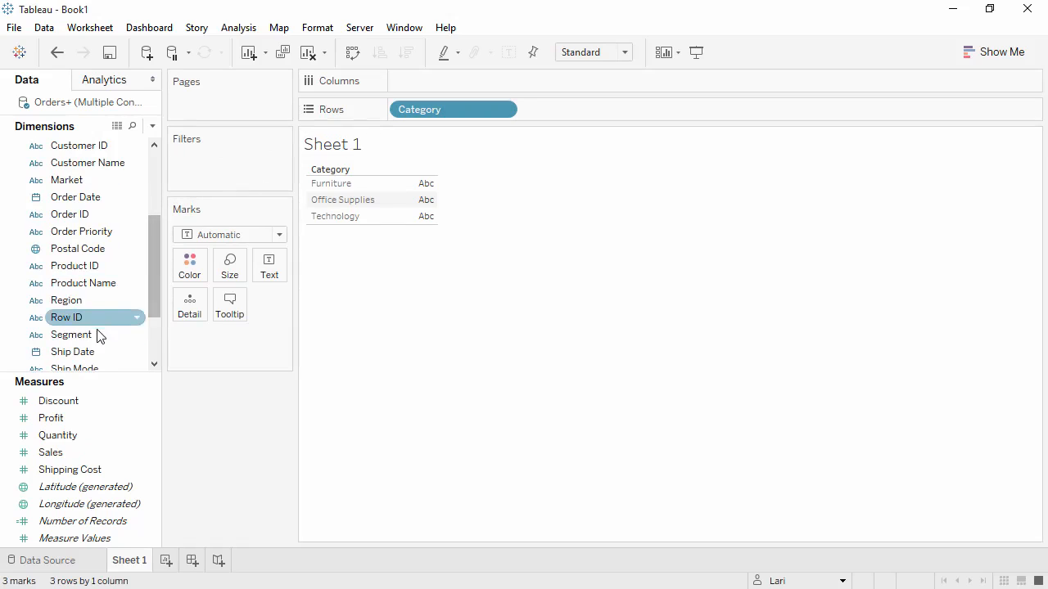
left_click_drag(104, 334, 562, 114)
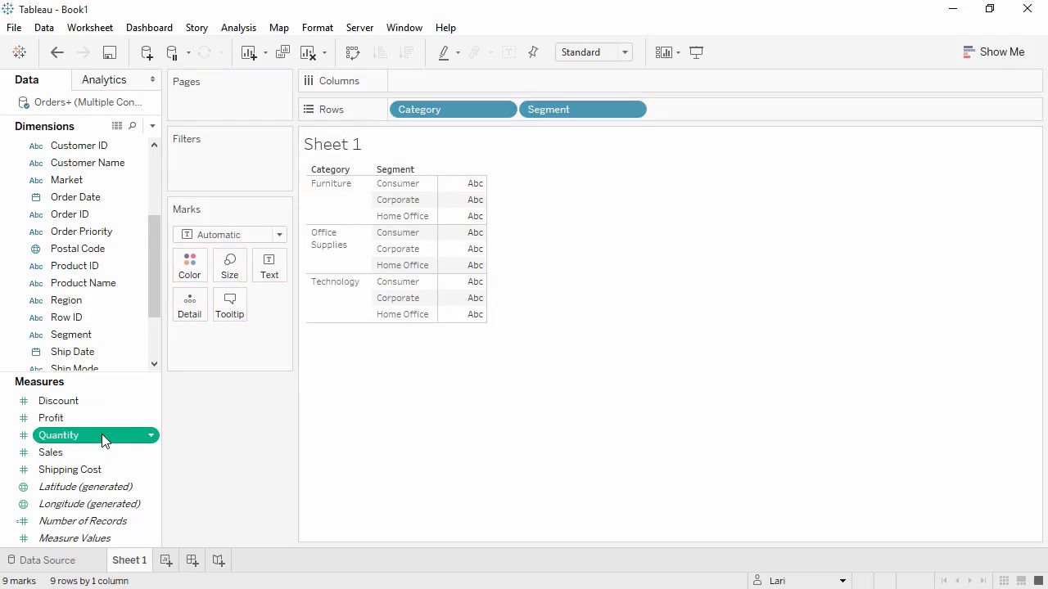
- Place Quantity on Columns with Market in front of it, and color the bars by Market
left_click_drag(101, 435, 414, 82)
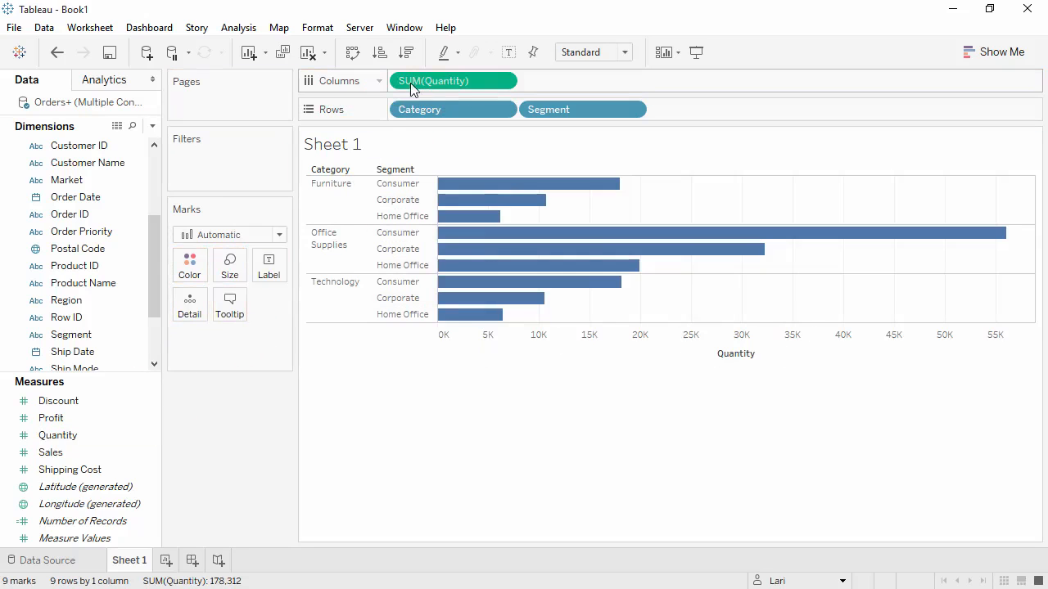
left_click_drag(67, 179, 402, 88)
left_click_drag(111, 178, 190, 270)
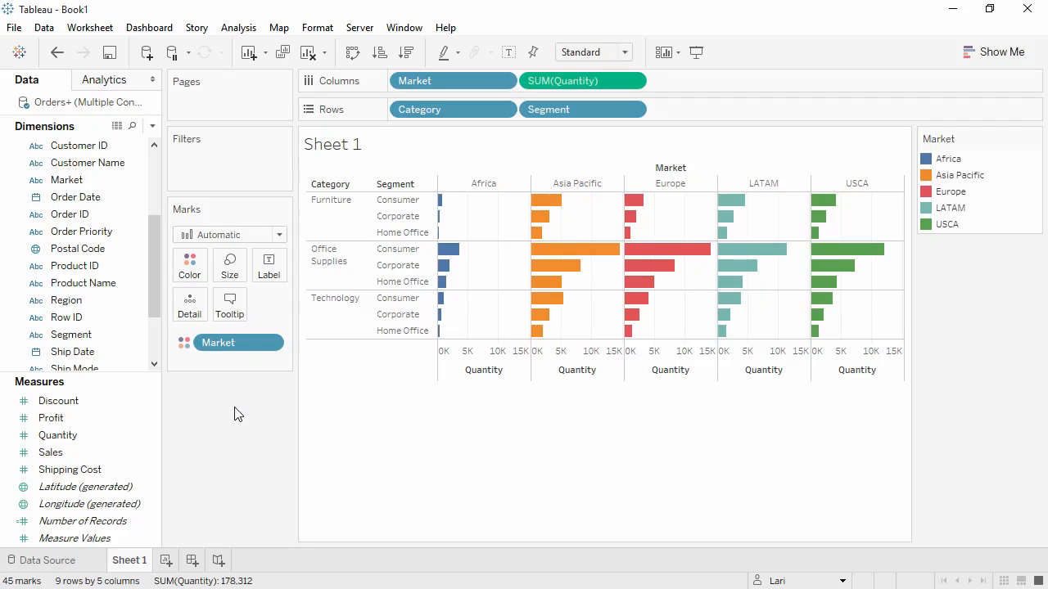
- Clear Sheet 1, and plot Sales on Rows against the year of Order Date on Columns
left_click(309, 53)
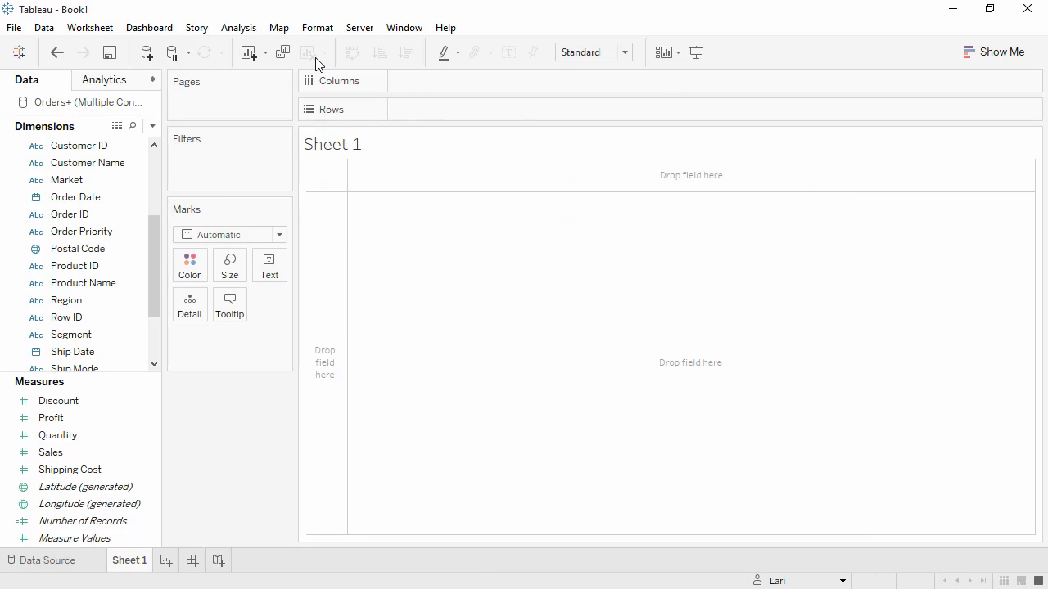
left_click(139, 452)
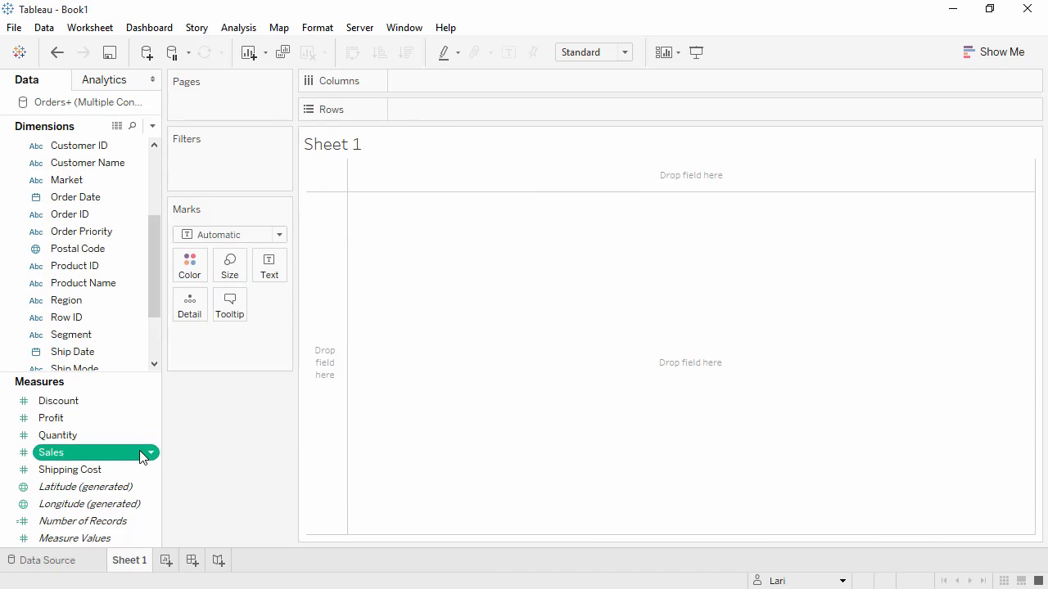
left_click_drag(139, 453, 323, 389)
mouse_move(375, 394)
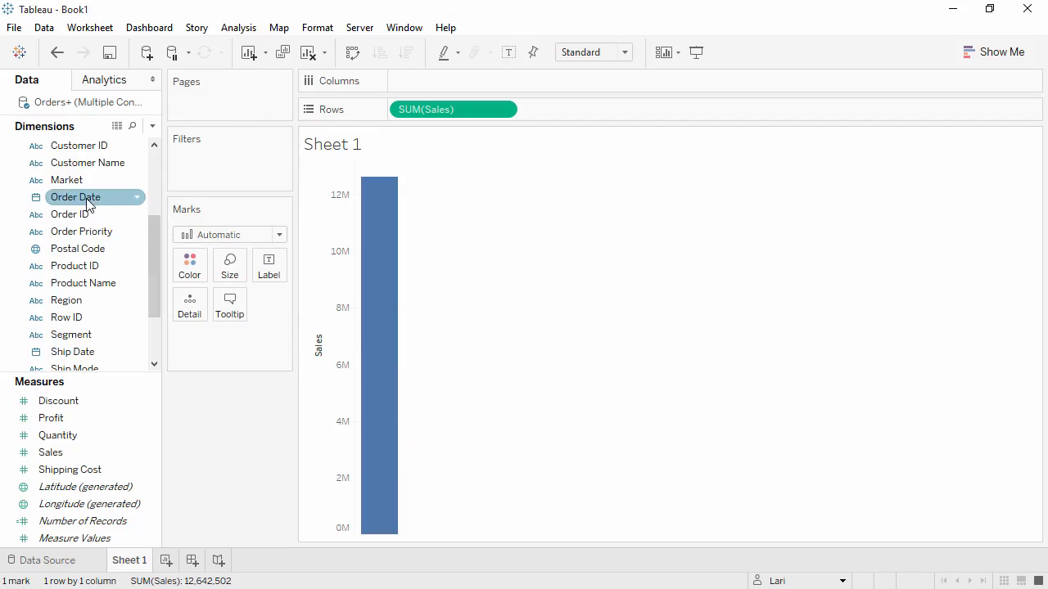
left_click_drag(86, 197, 374, 168)
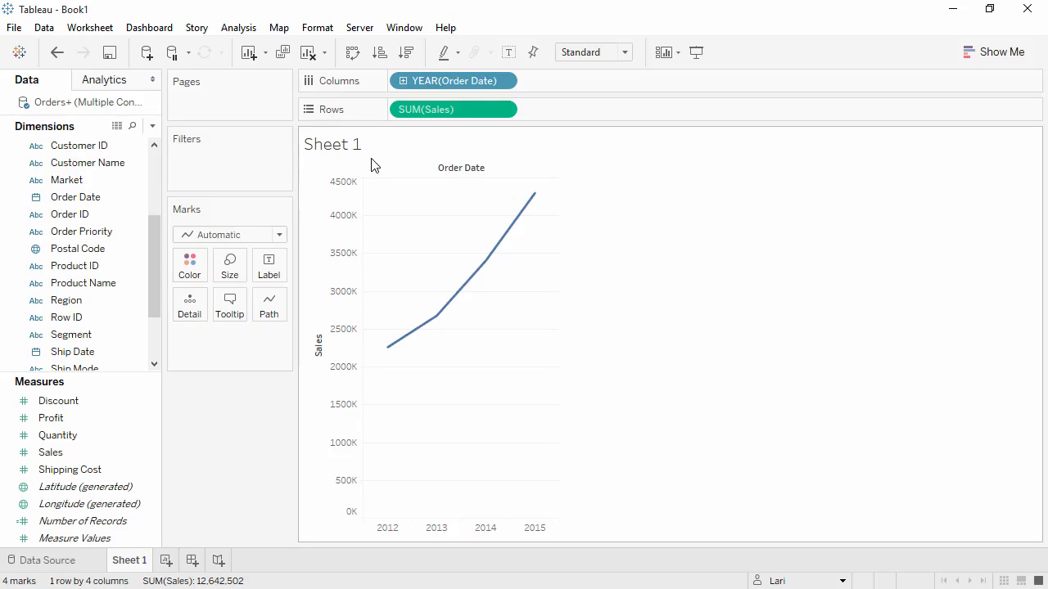
- Drill Order Date down to quarters on Columns, and move its year behind the quarter and on to Color
left_click(402, 83)
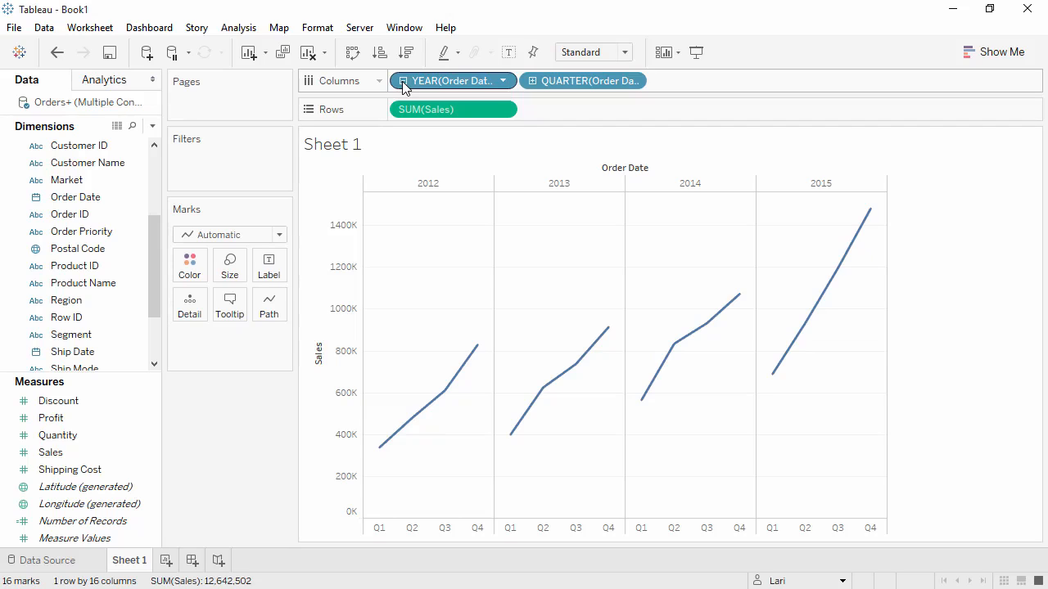
left_click_drag(403, 86, 680, 82)
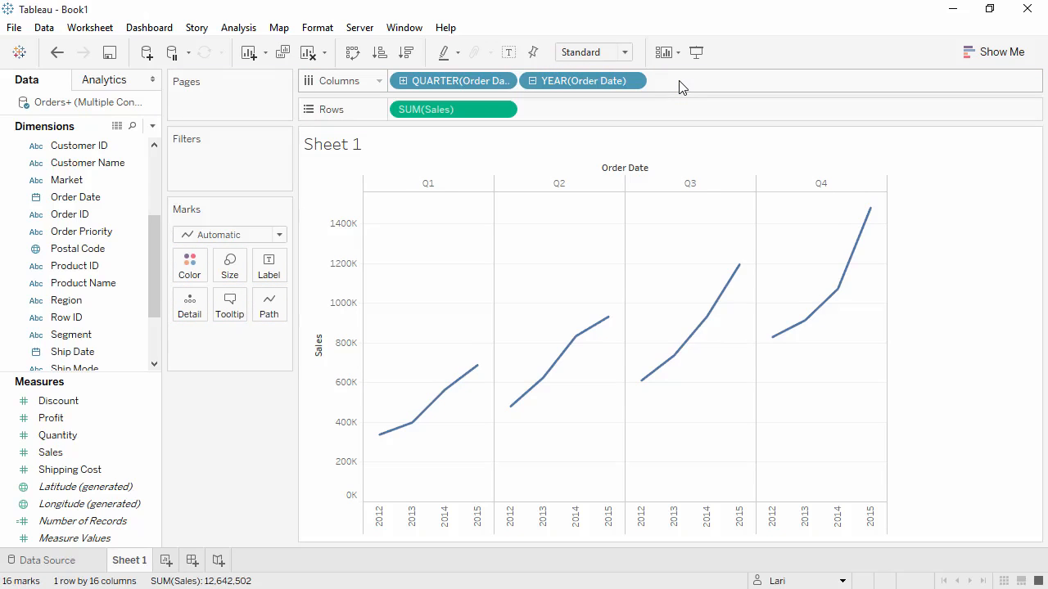
left_click_drag(602, 84, 198, 275)
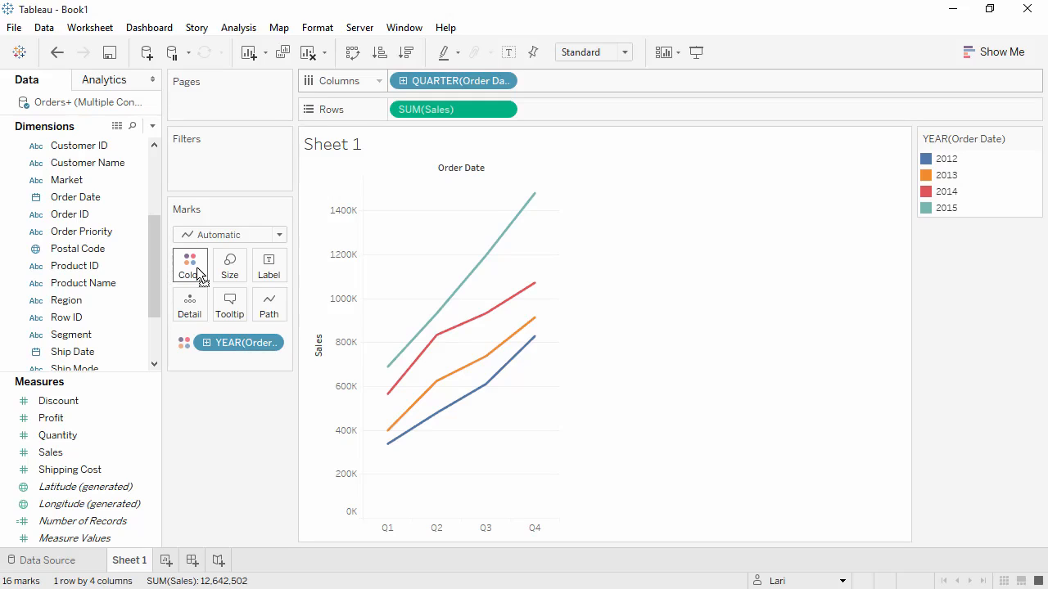
- Switch the Order Date on Columns to the discrete Month level
left_click(502, 81)
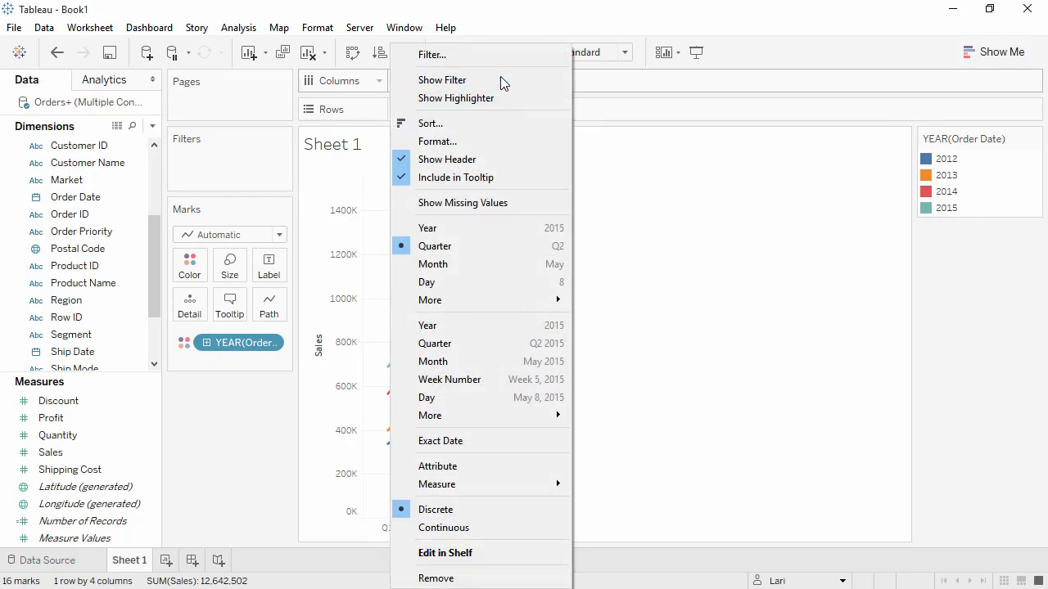
left_click(469, 264)
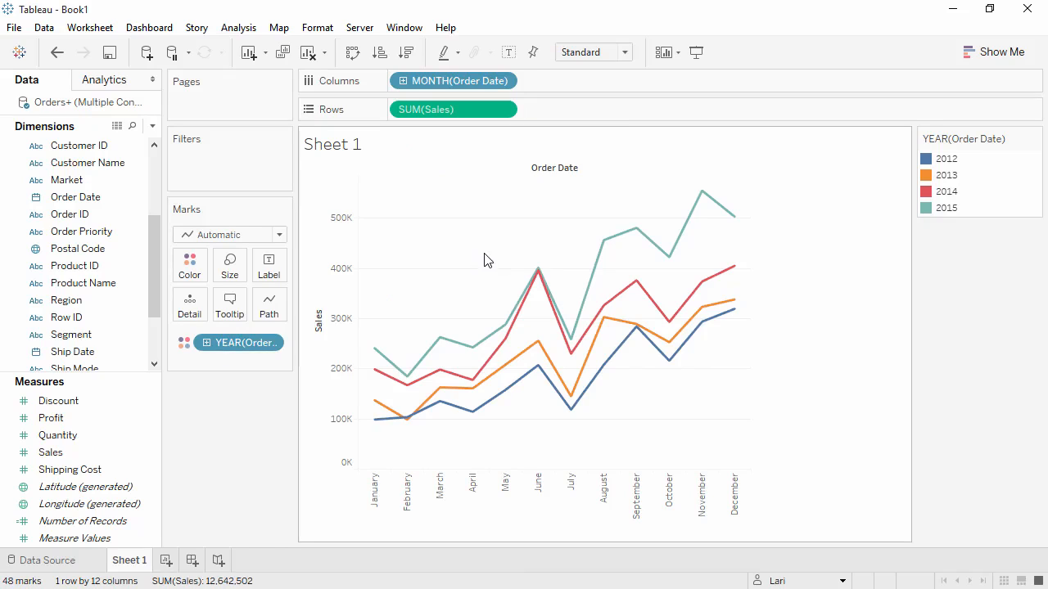
- Try Average as the aggregation of Sales on Rows, and undo the change
left_click(504, 111)
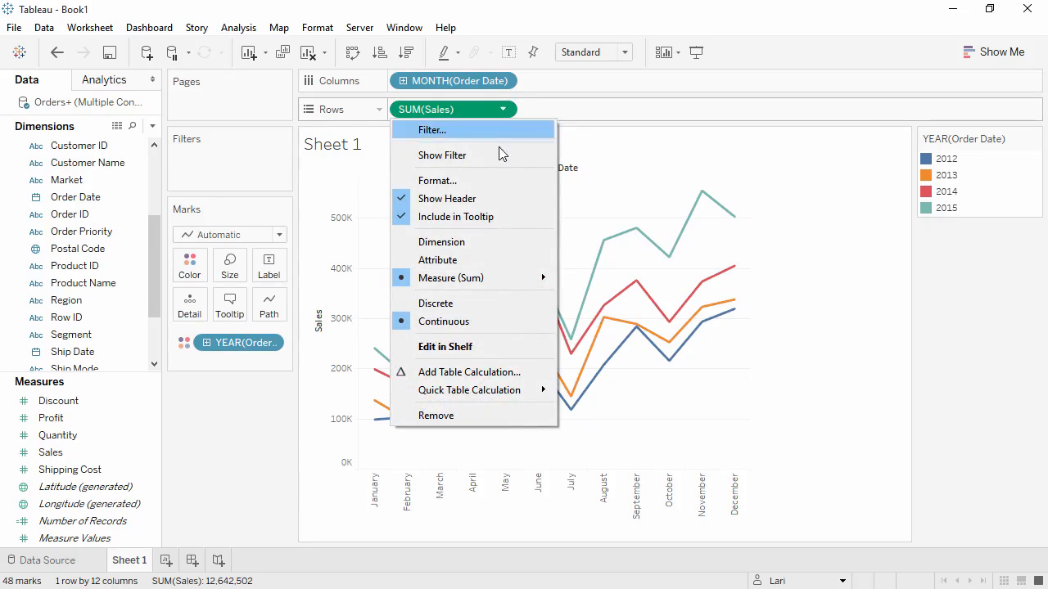
mouse_move(503, 280)
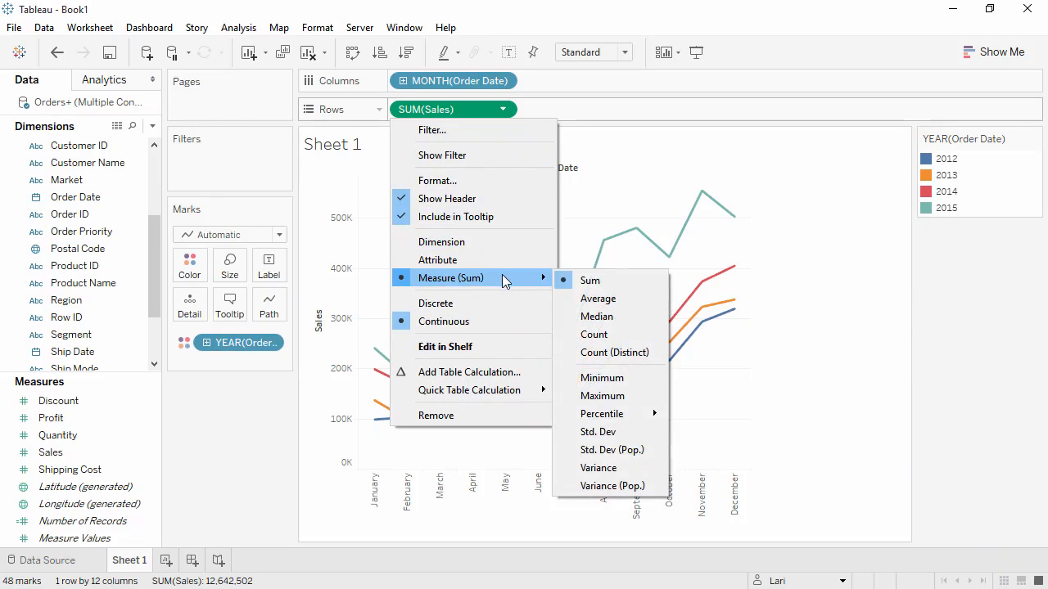
left_click(592, 303)
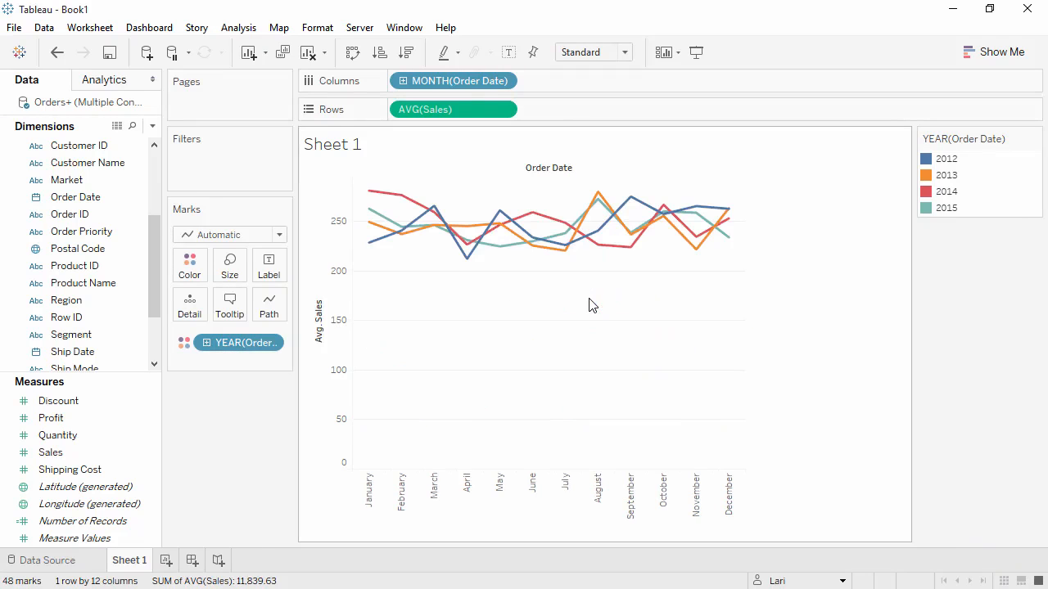
left_click(57, 53)
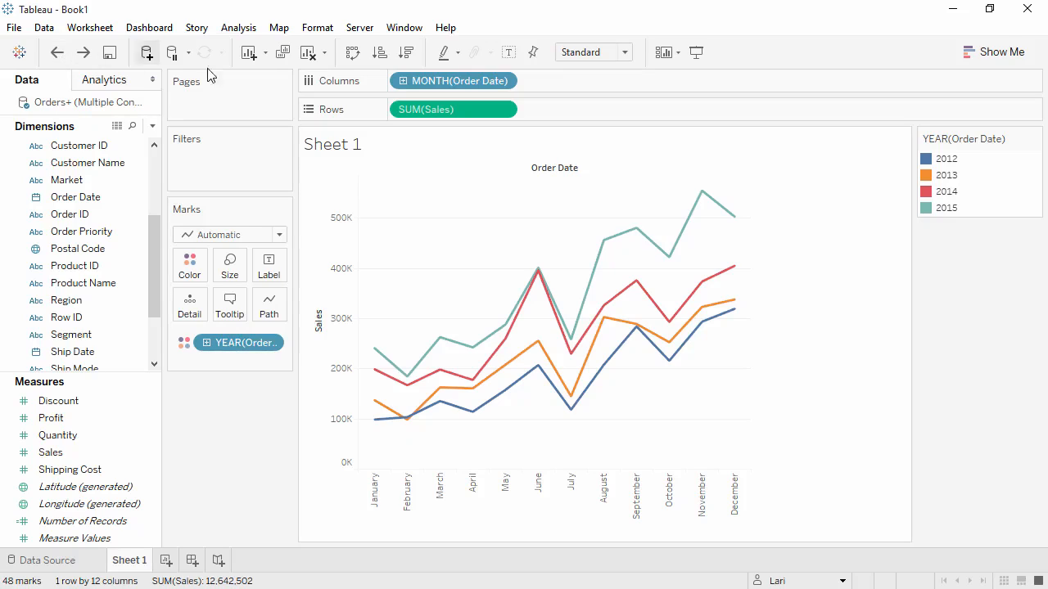
- Apply the Year Over Year Growth quick table calculation to Sales on Rows
left_click(503, 109)
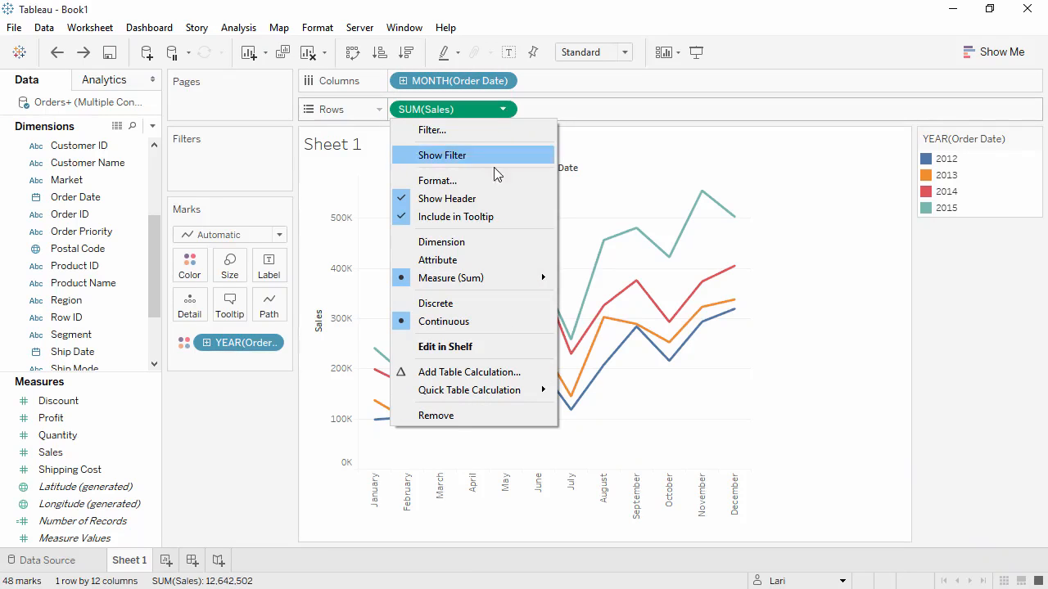
mouse_move(512, 393)
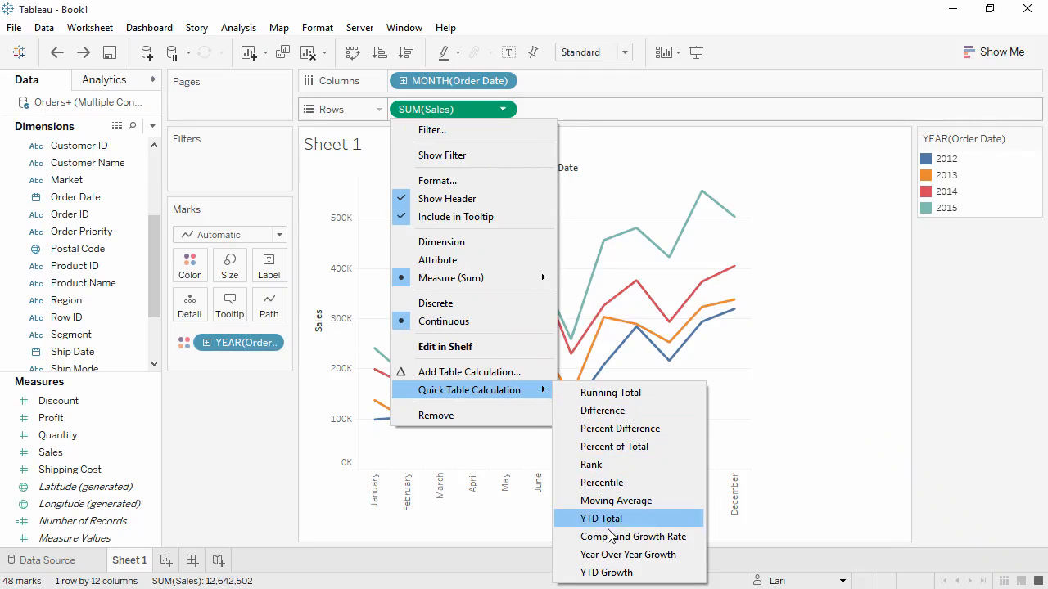
left_click(617, 556)
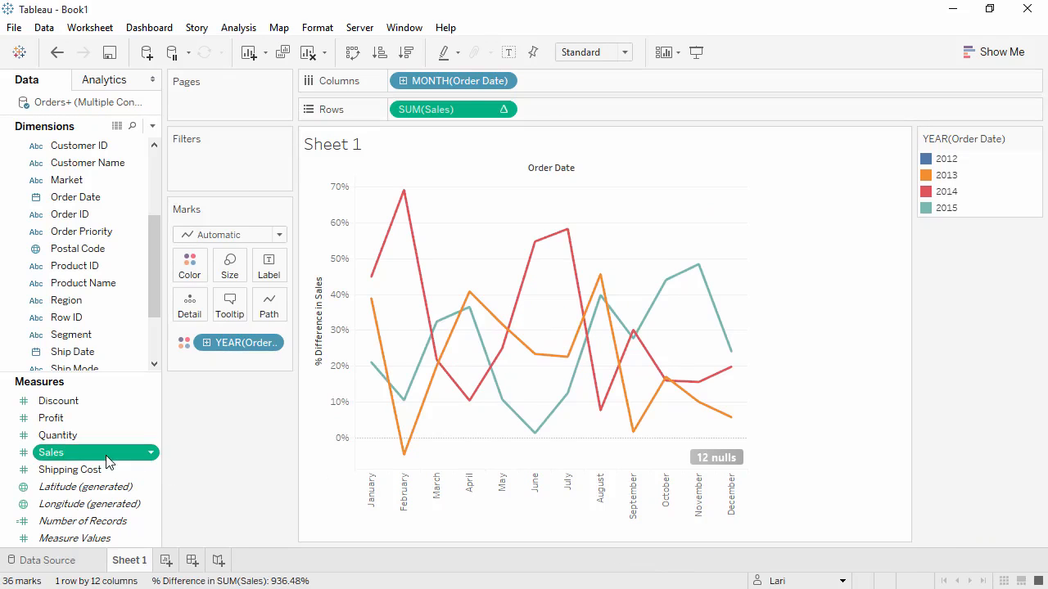
- Add a plain Sales measure in front on Rows, and move the year-over-year Sales calculation to Tooltip
left_click_drag(118, 453, 394, 107)
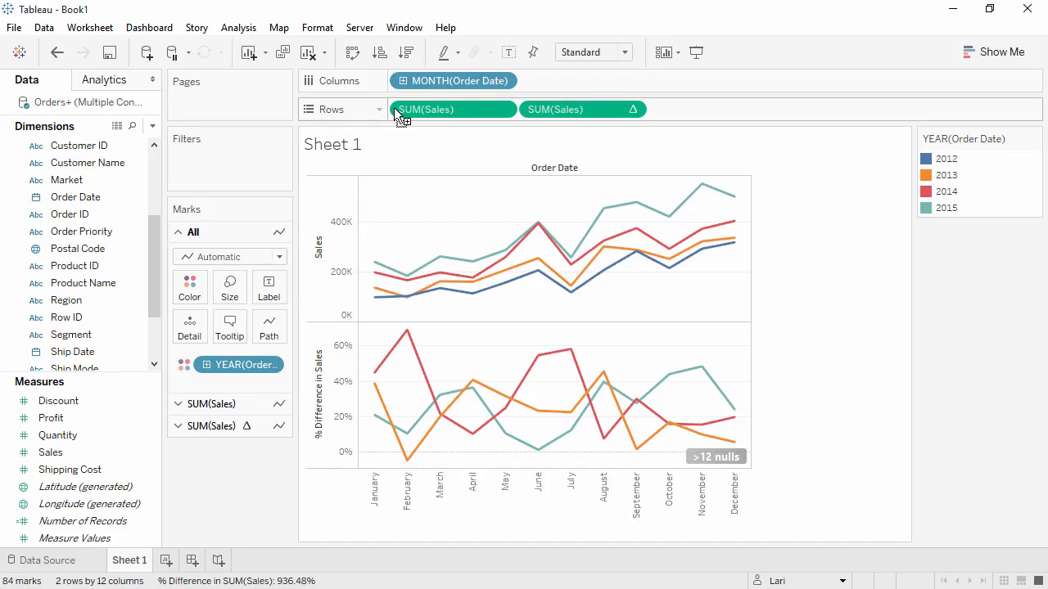
left_click_drag(536, 110, 235, 329)
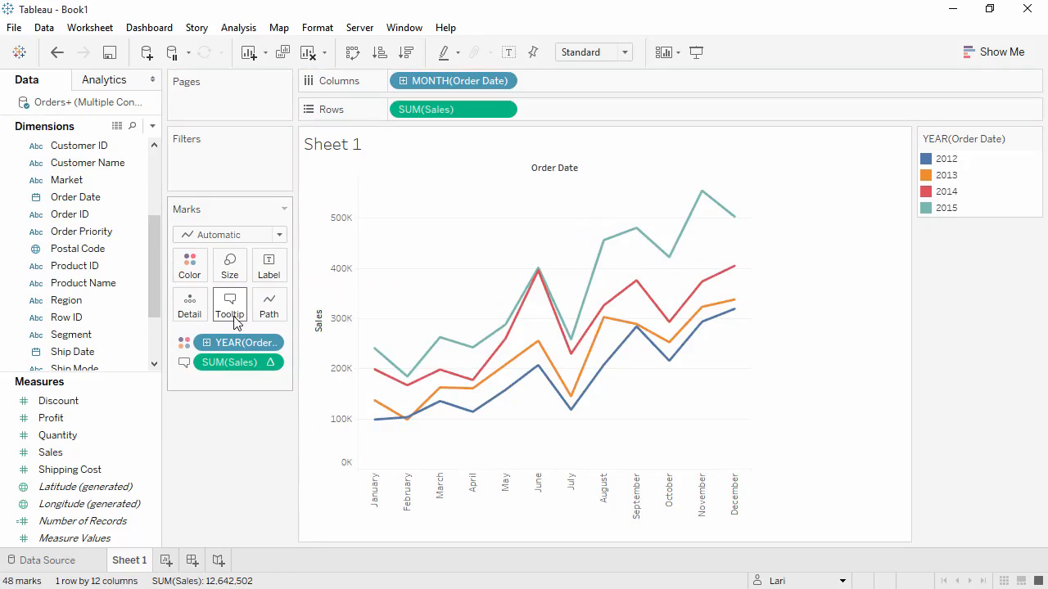
mouse_move(376, 355)
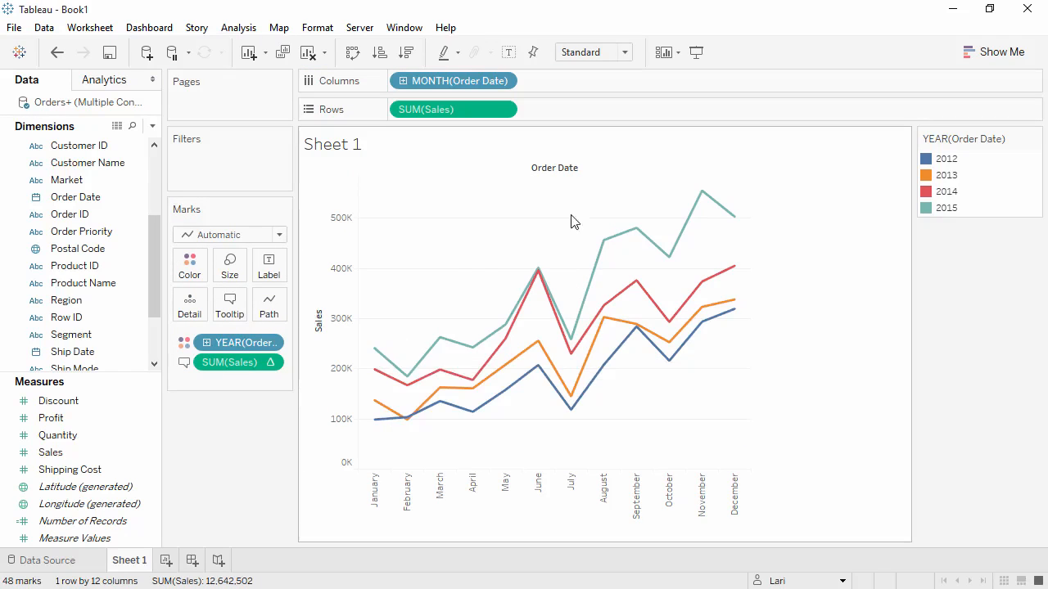
mouse_move(701, 198)
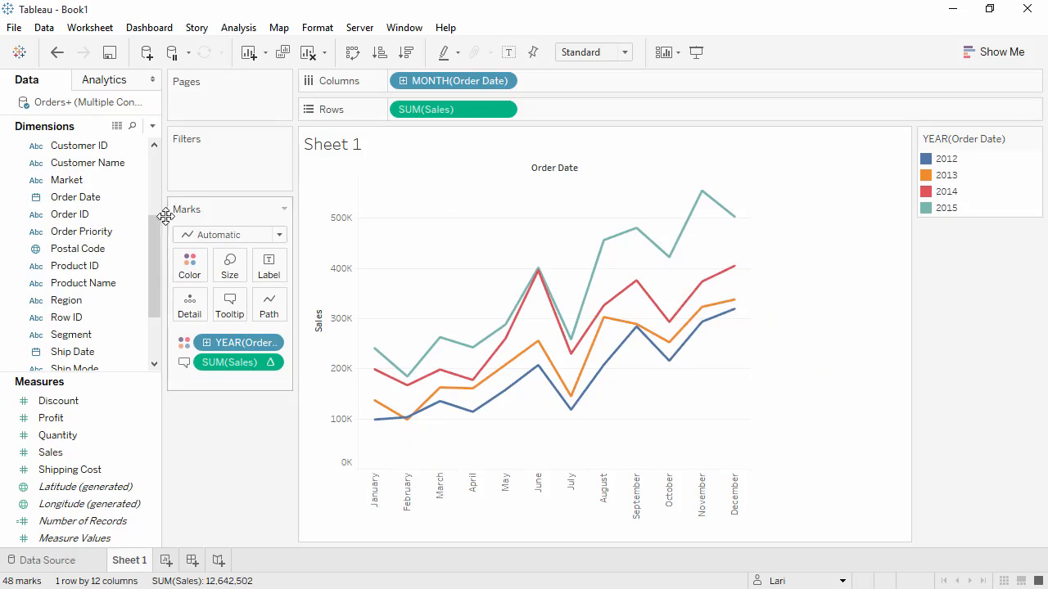
- Place the Category dimension on Rows in front of Sales
left_click_drag(154, 237, 392, 112)
left_click(113, 204)
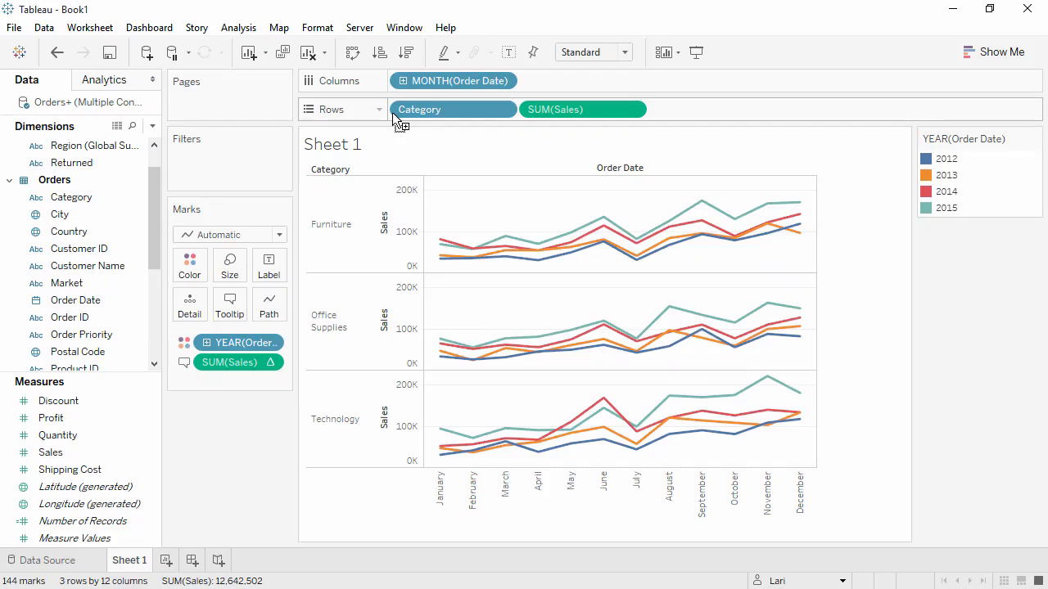
left_click_drag(392, 112, 424, 117)
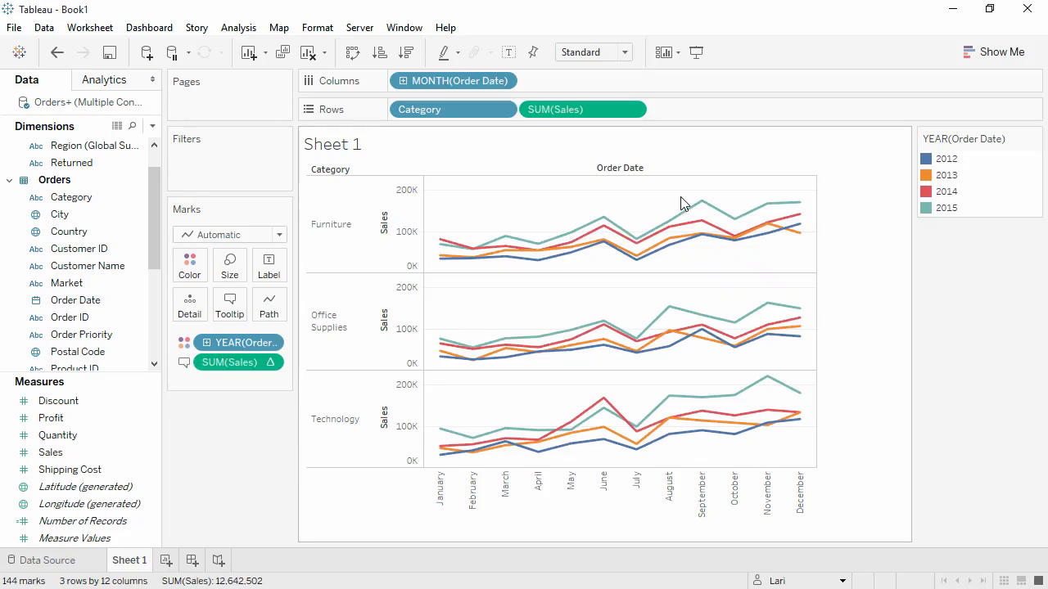
- Add a point annotation reading "Fall Sale" above the Furniture lines, between July and August
right_click(656, 211)
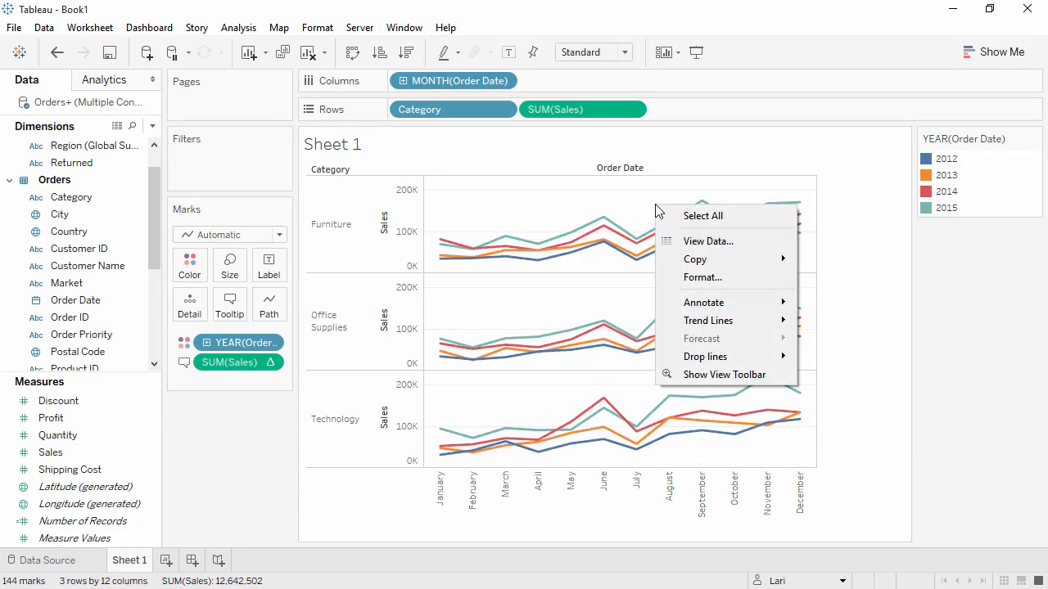
mouse_move(700, 309)
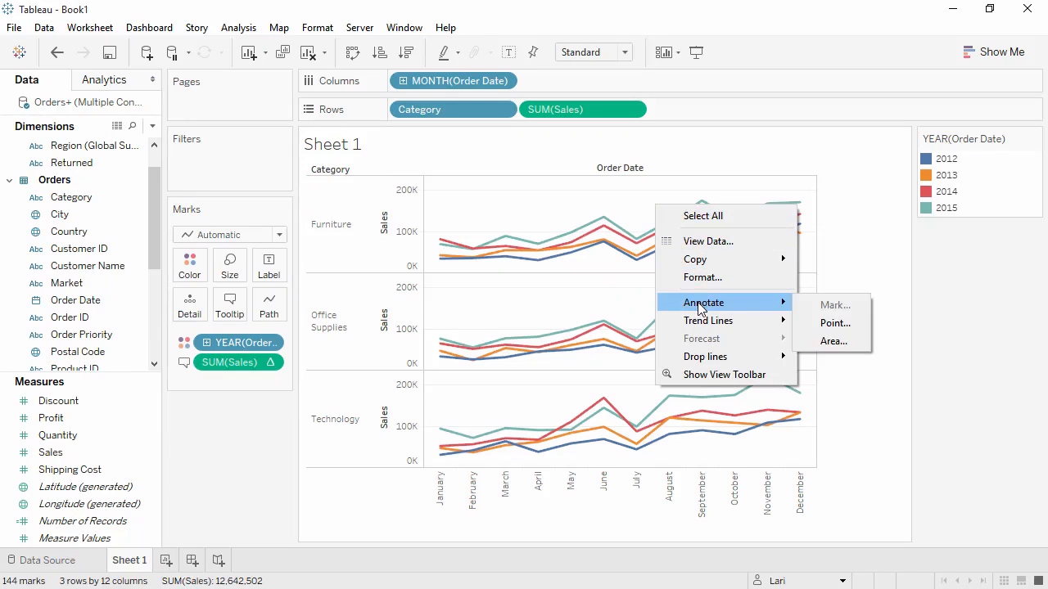
left_click(823, 323)
type("Fall Sale")
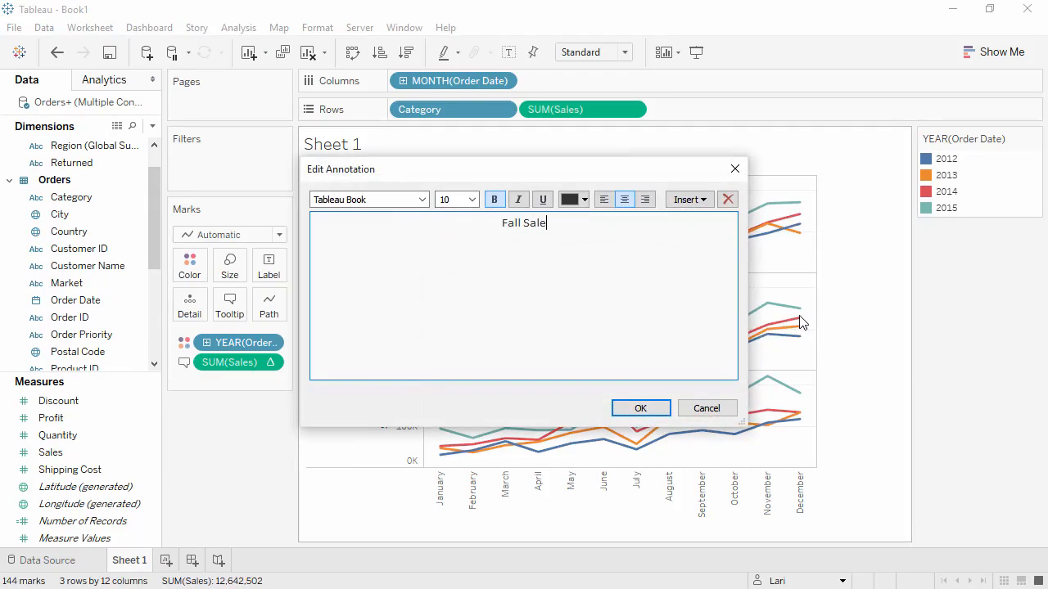
left_click(650, 409)
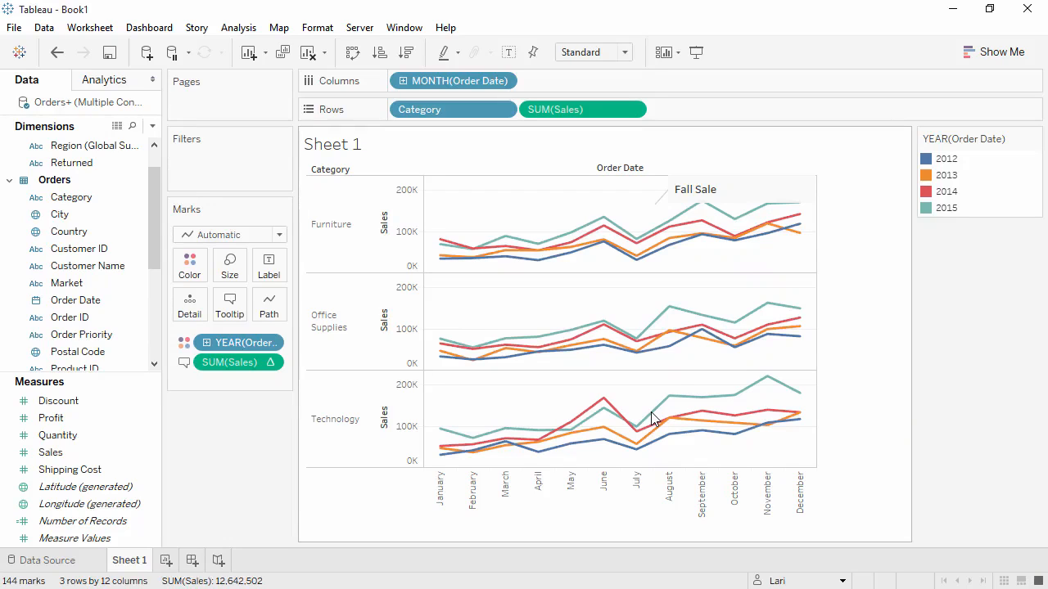
right_click(637, 397)
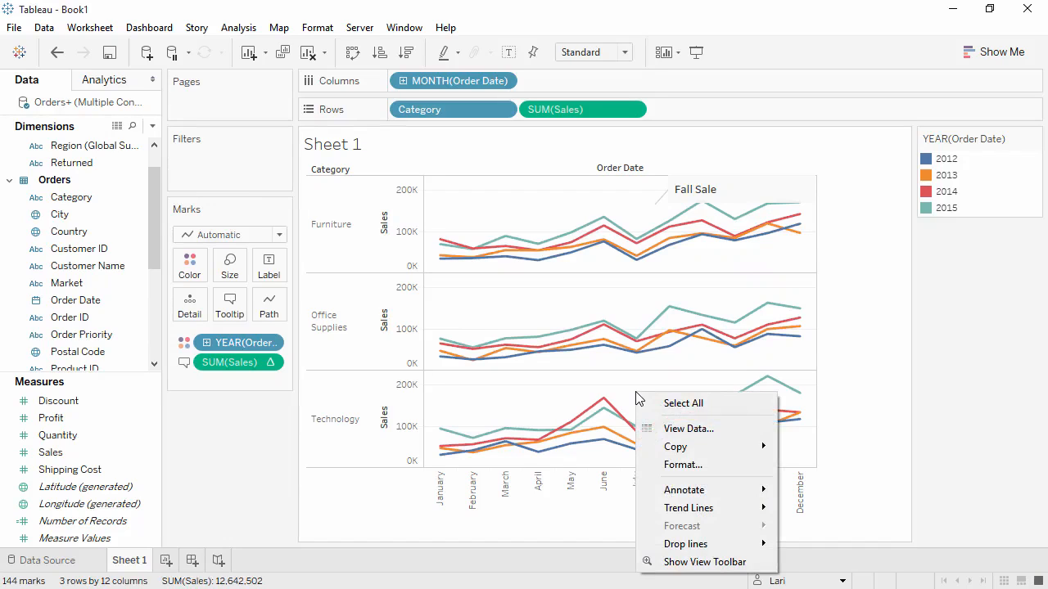
mouse_move(677, 448)
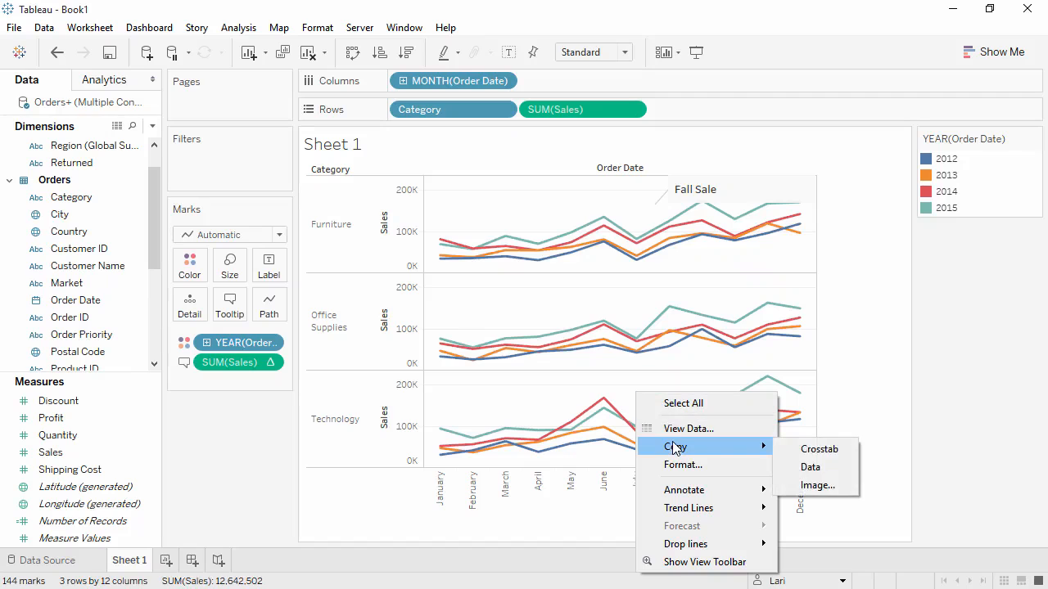
left_click(833, 490)
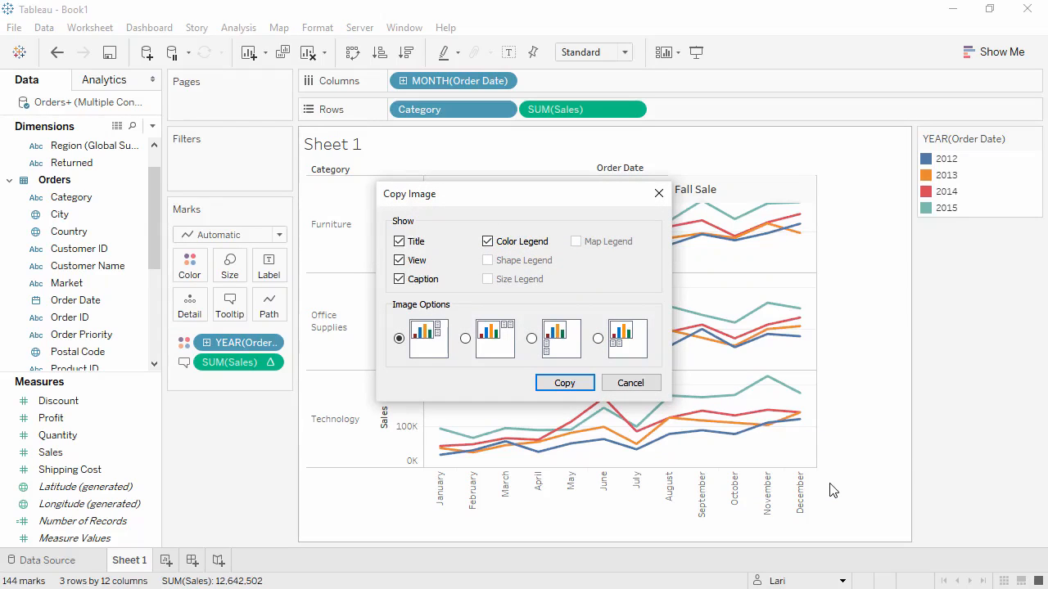
left_click(659, 194)
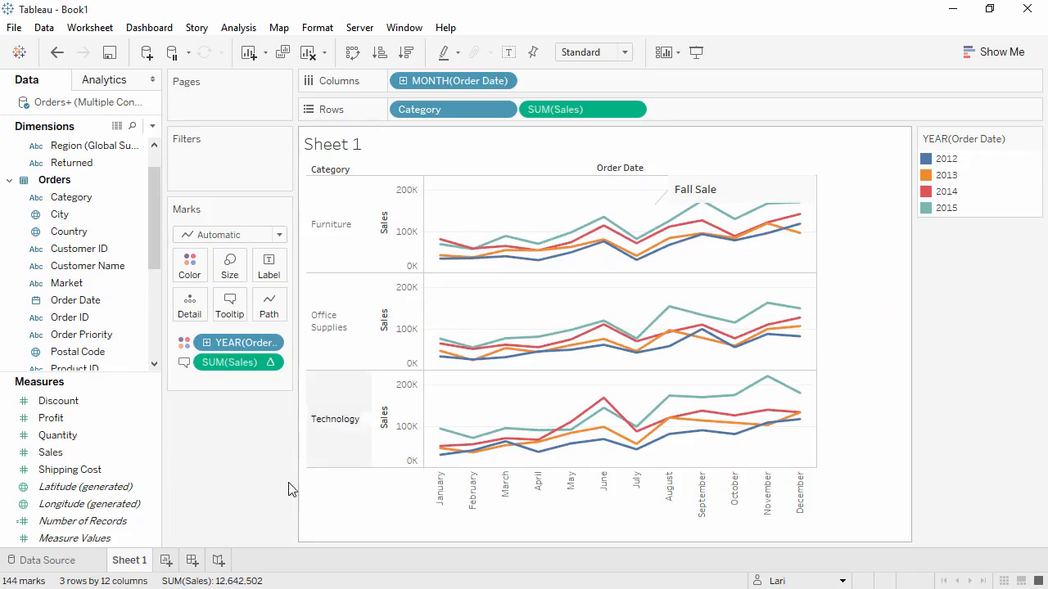
- Rename Sheet 1 as Sales Seasonality
double_click(132, 562)
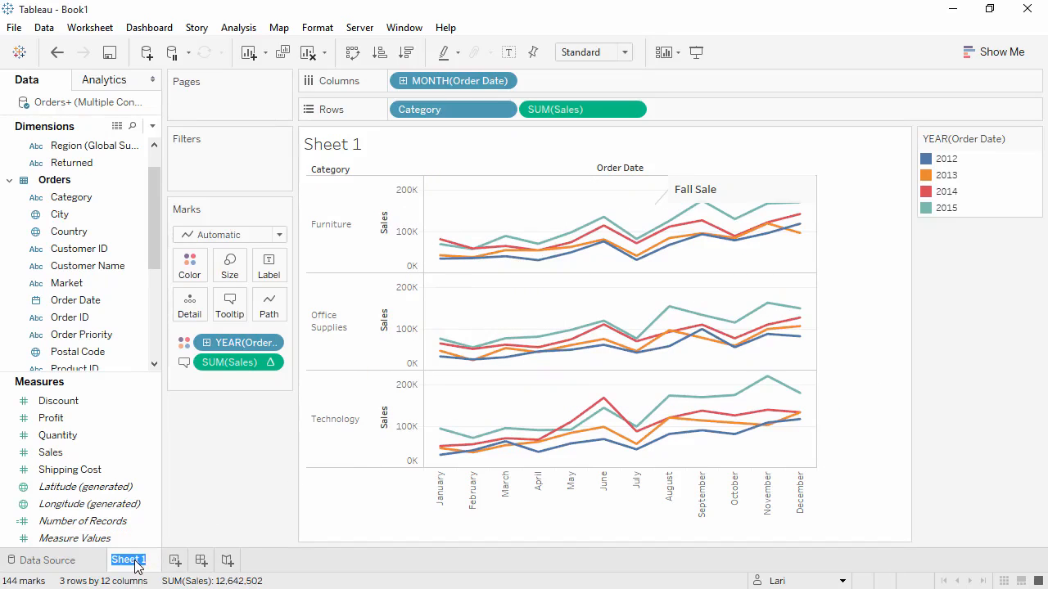
type("Sales Seasonality")
left_click(175, 543)
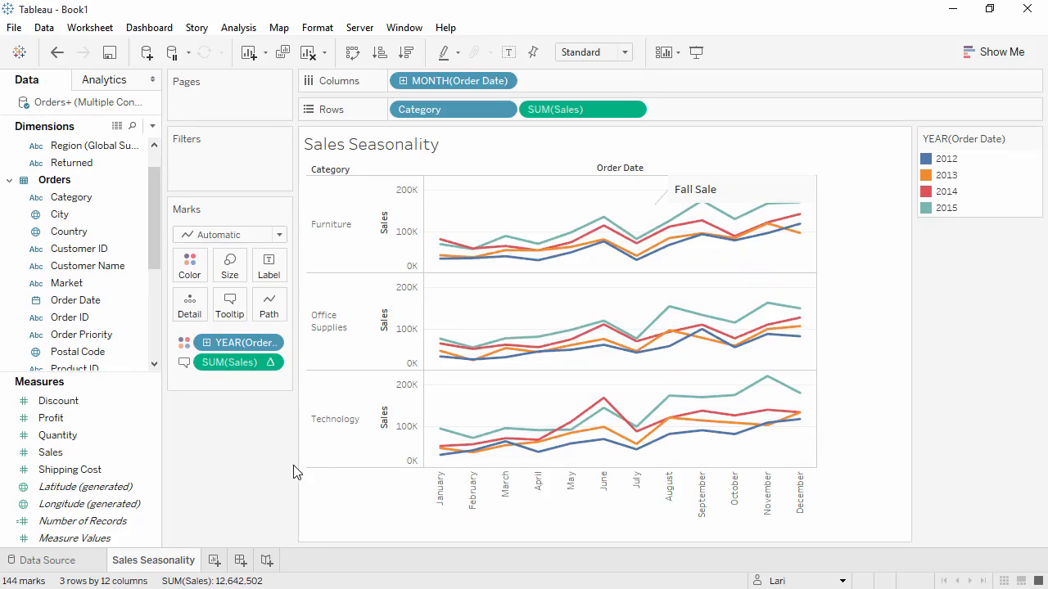
- Copy the view's underlying data to the clipboard
right_click(461, 407)
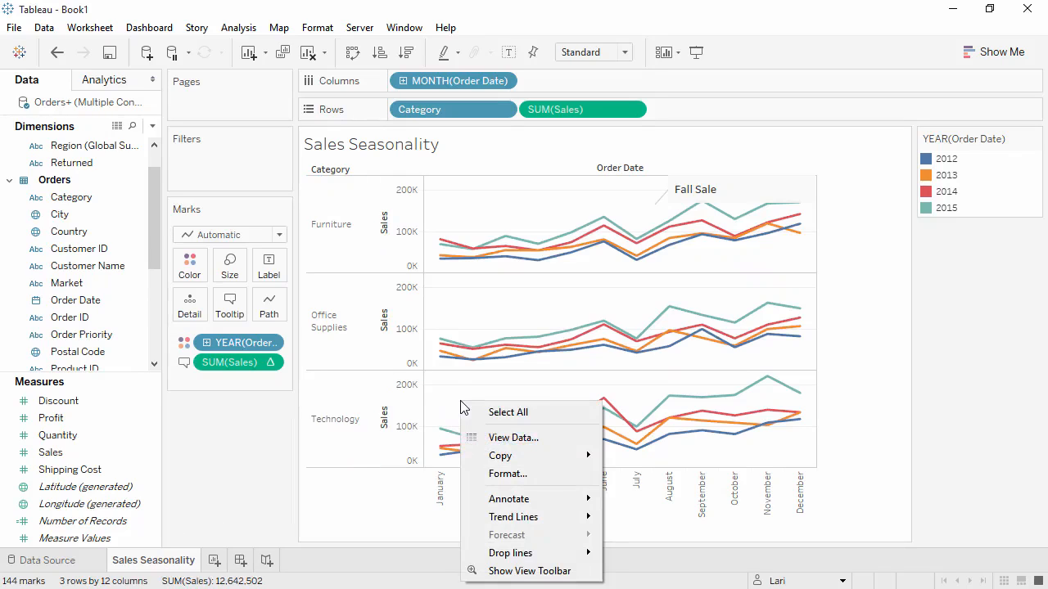
mouse_move(485, 456)
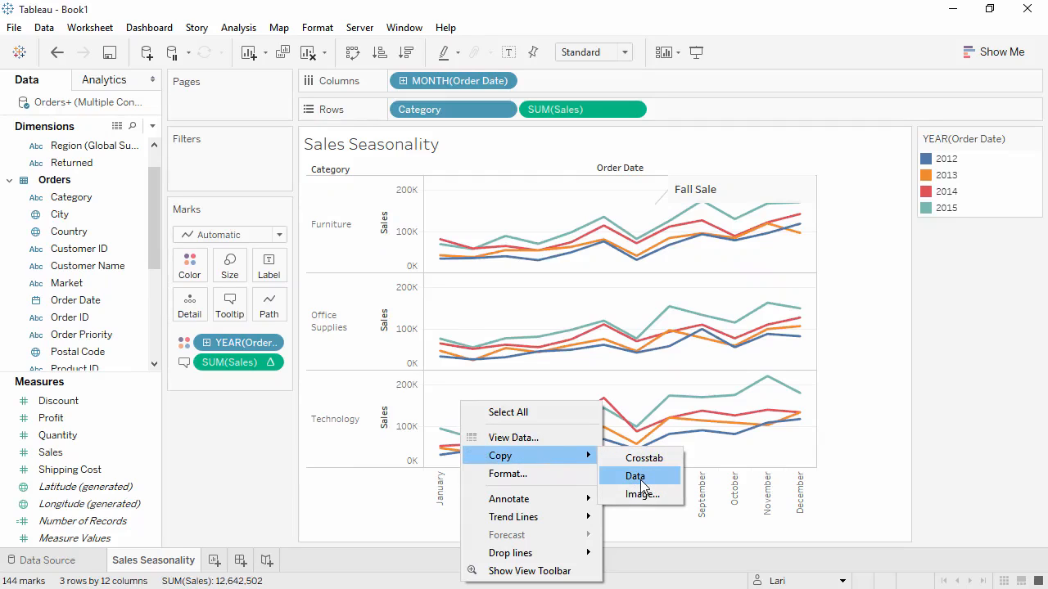
left_click(642, 481)
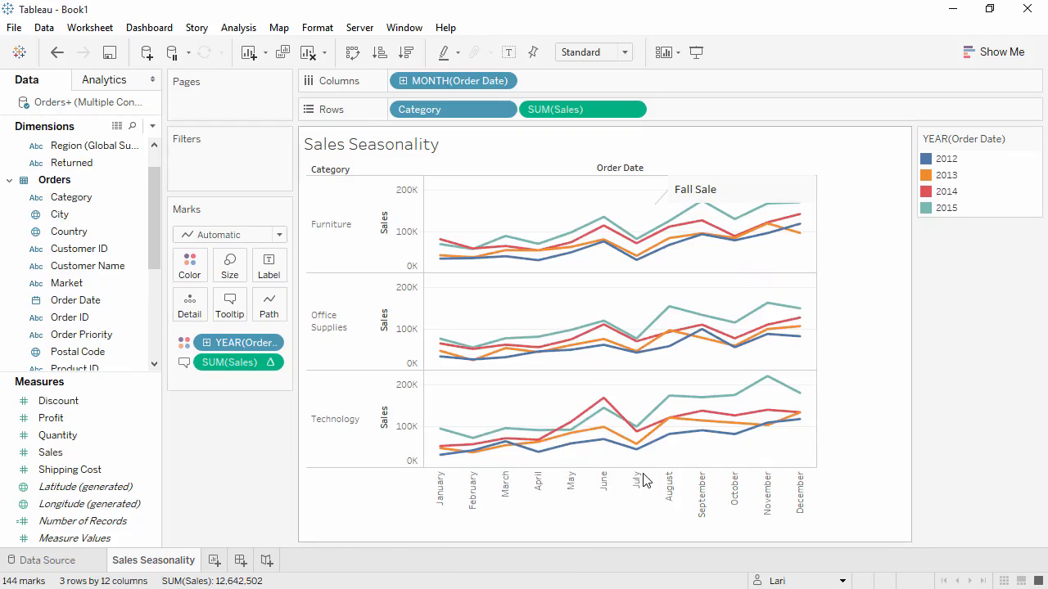
- Switch to the blank Excel workbook, paste the copied data starting at cell A1, and select the % Difference in Sales column
left_click(954, 12)
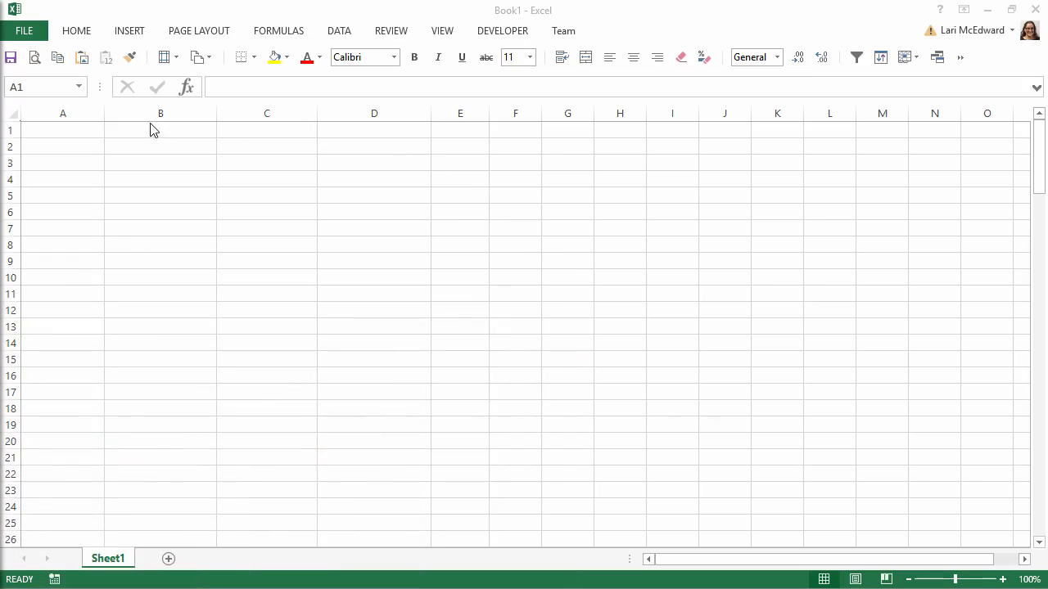
left_click(86, 132)
key("ctrl+v")
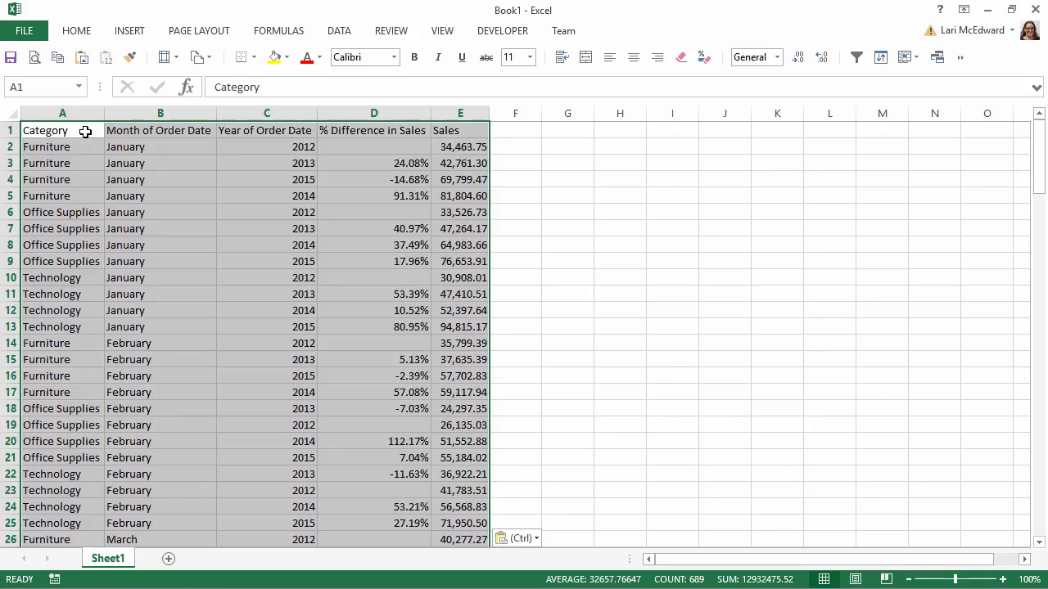
left_click(347, 111)
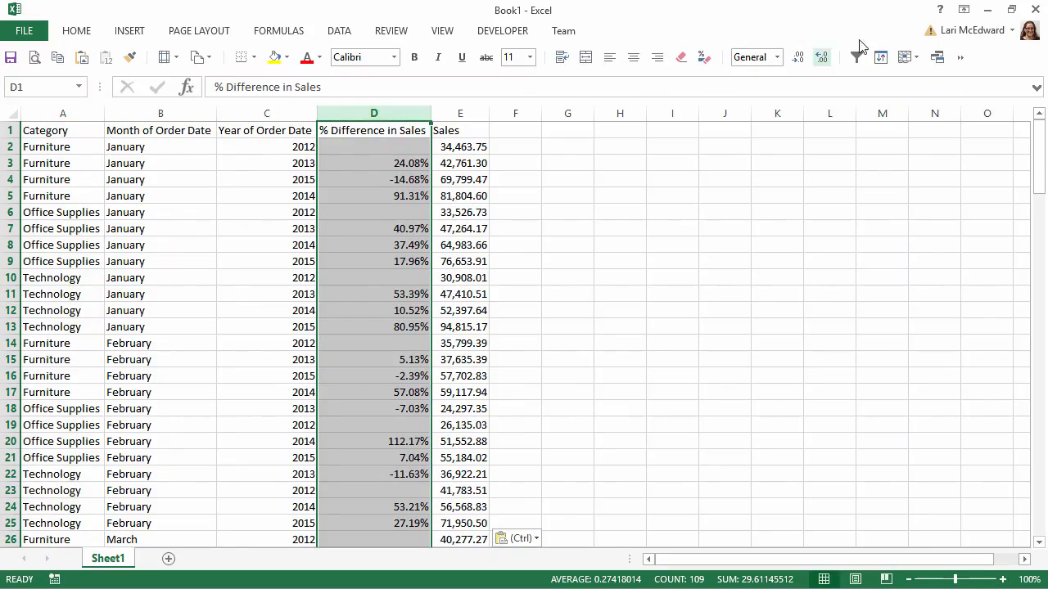
- Return to Tableau and duplicate the Sales Seasonality sheet as a crosstab
left_click(988, 10)
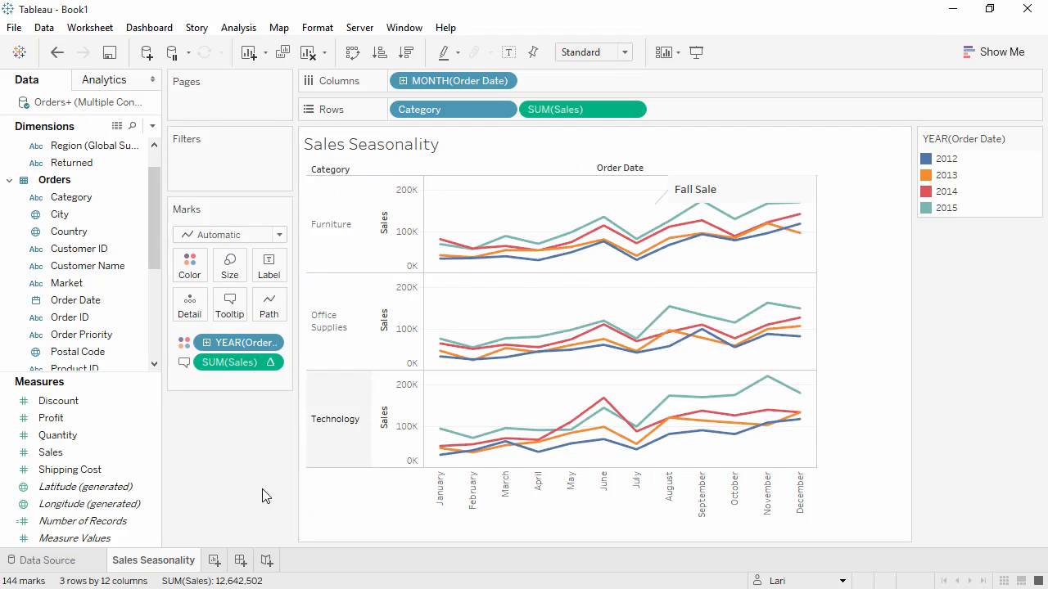
right_click(167, 564)
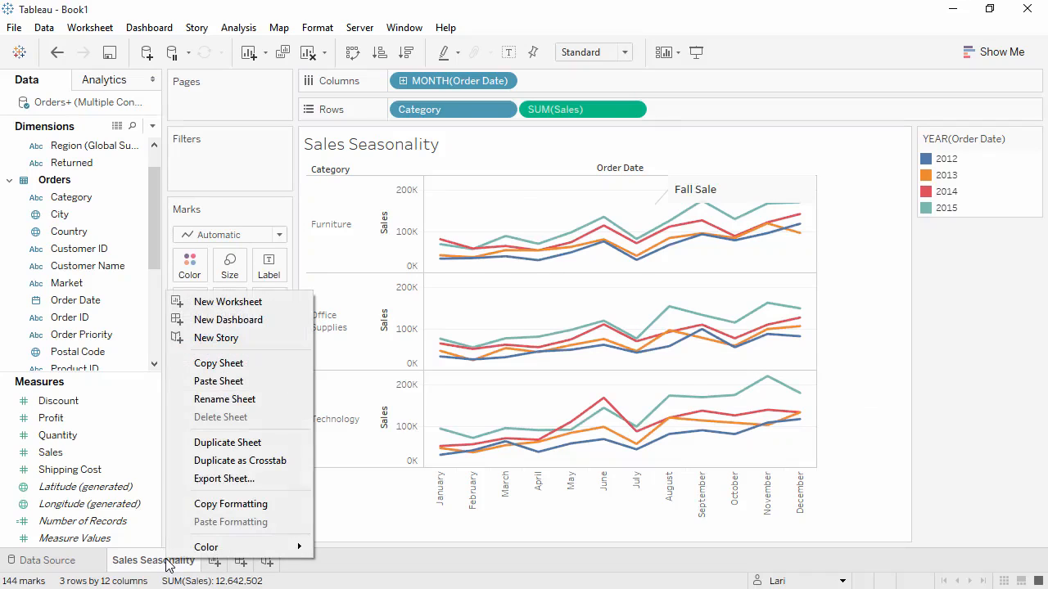
left_click(218, 472)
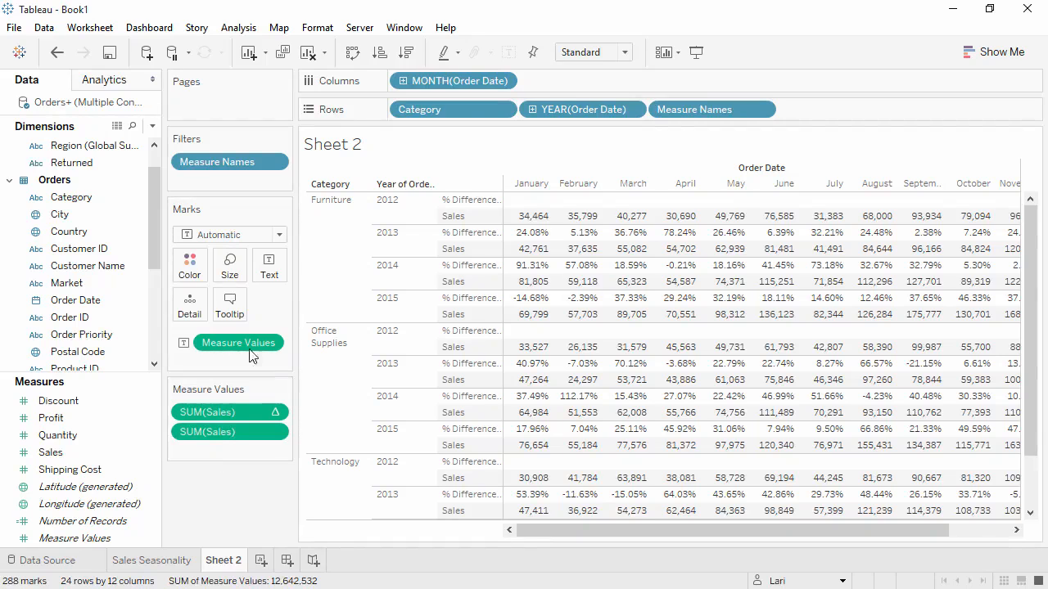
- Swap the crosstab's rows and columns, and move Category to Rows after MONTH(Order Date)
left_click(352, 53)
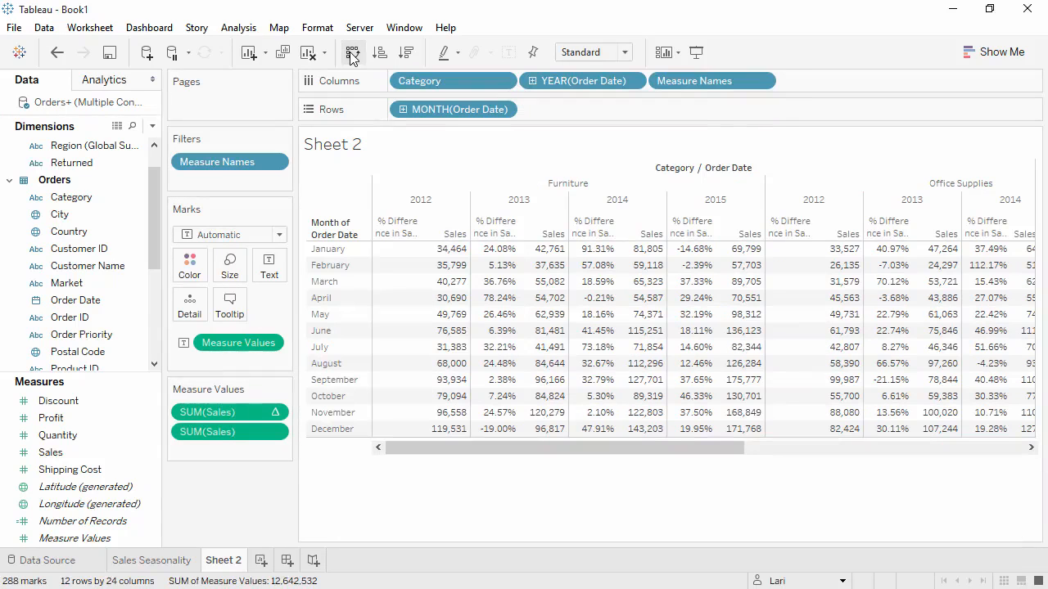
left_click_drag(427, 85, 555, 118)
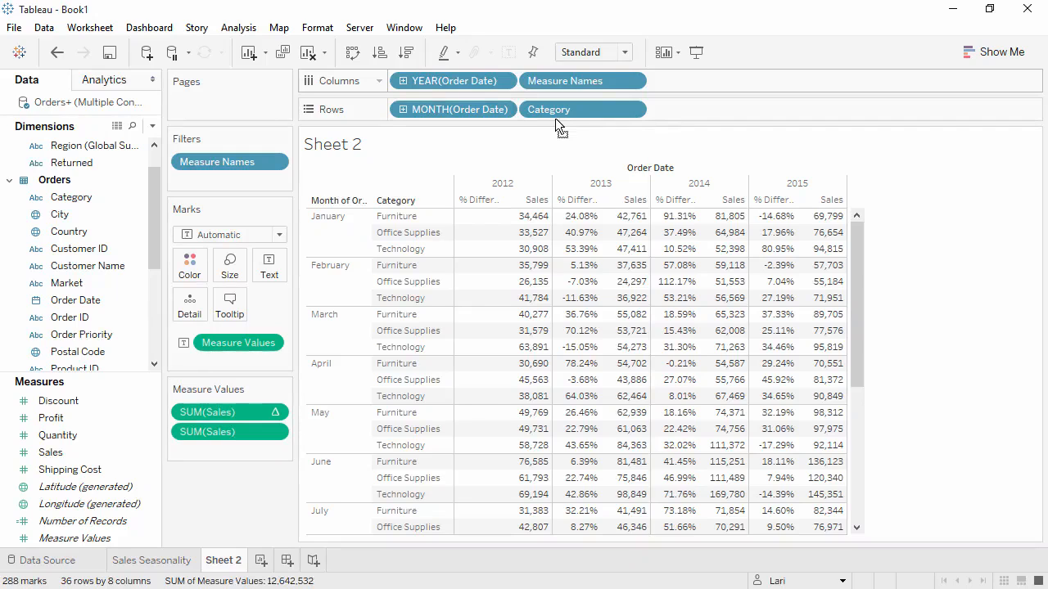
- Hide the crosstab's sheet title and fit the table to Entire View
right_click(481, 152)
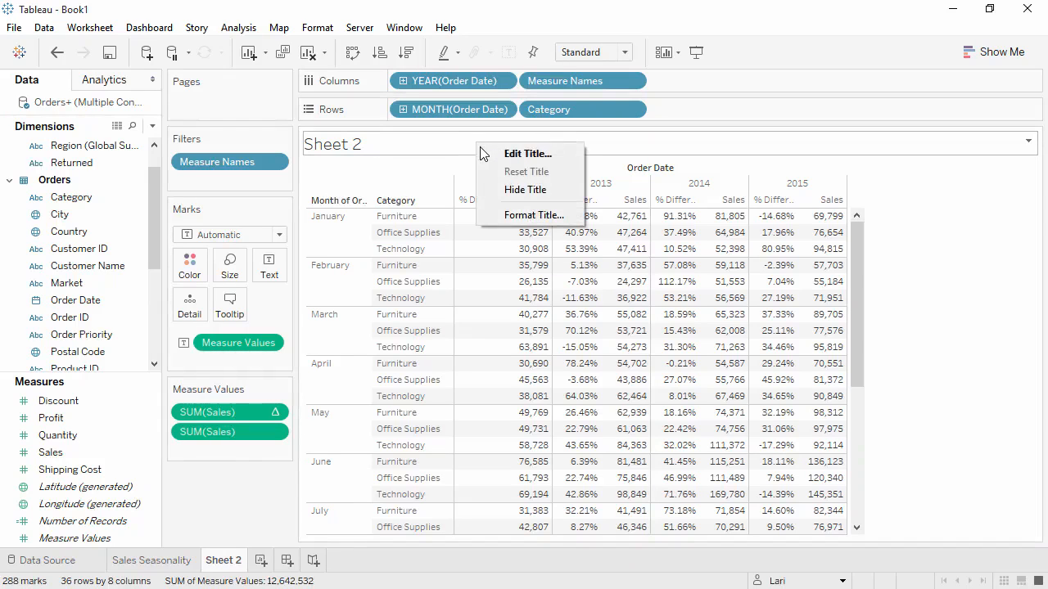
left_click(499, 189)
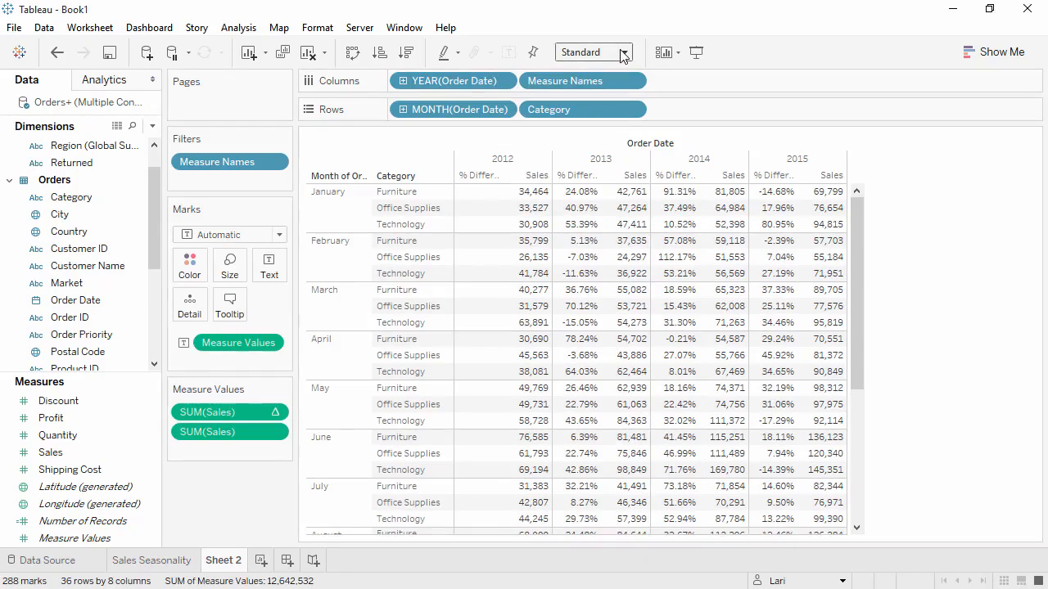
left_click(622, 53)
left_click(596, 113)
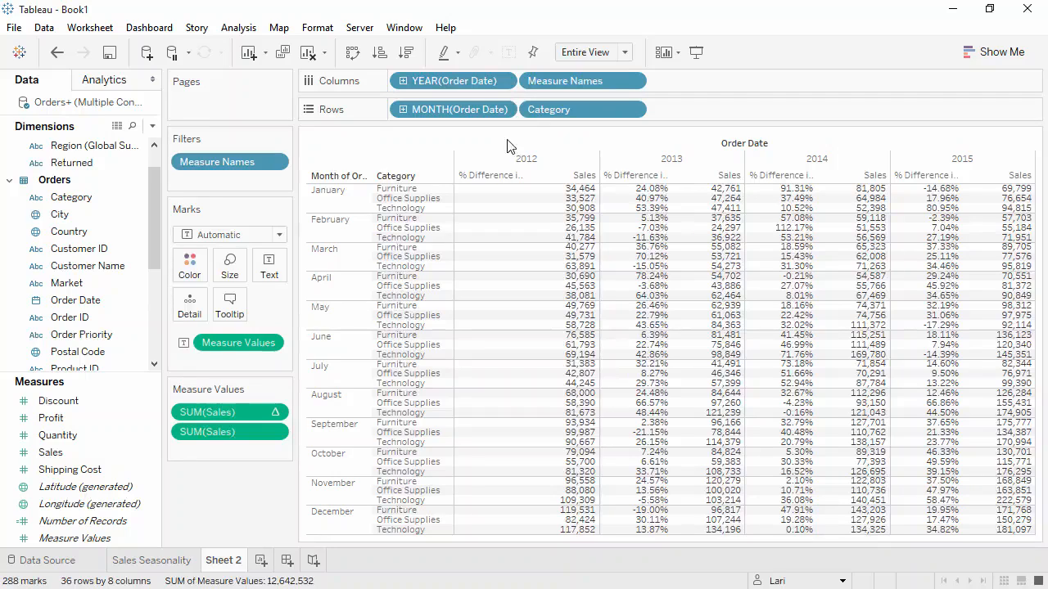
- Color the crosstab by Profit using the Green-Gold palette with stepped color in 6 steps
left_click_drag(117, 415, 194, 276)
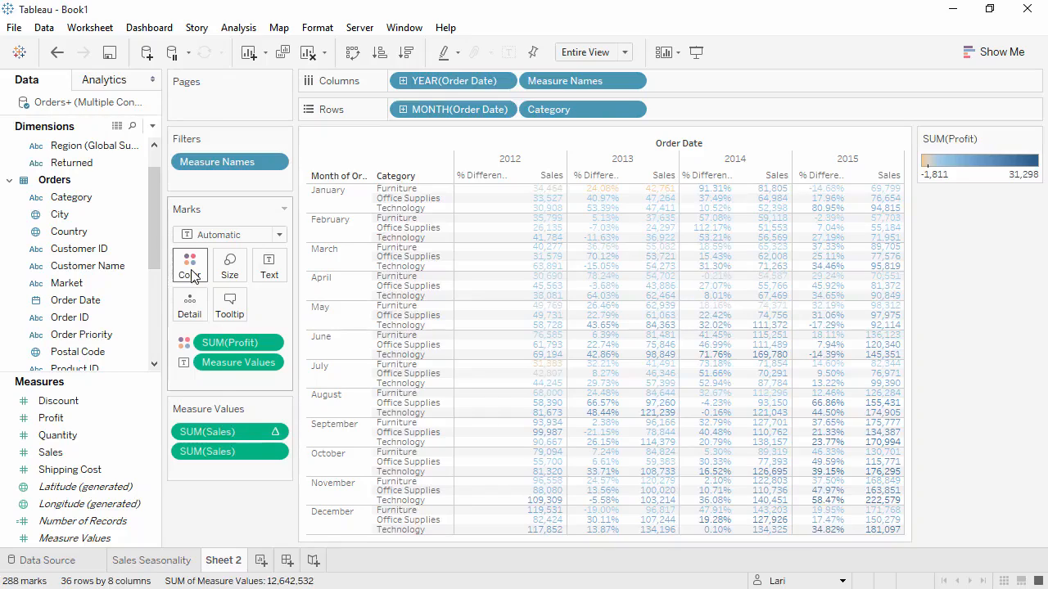
left_click(193, 277)
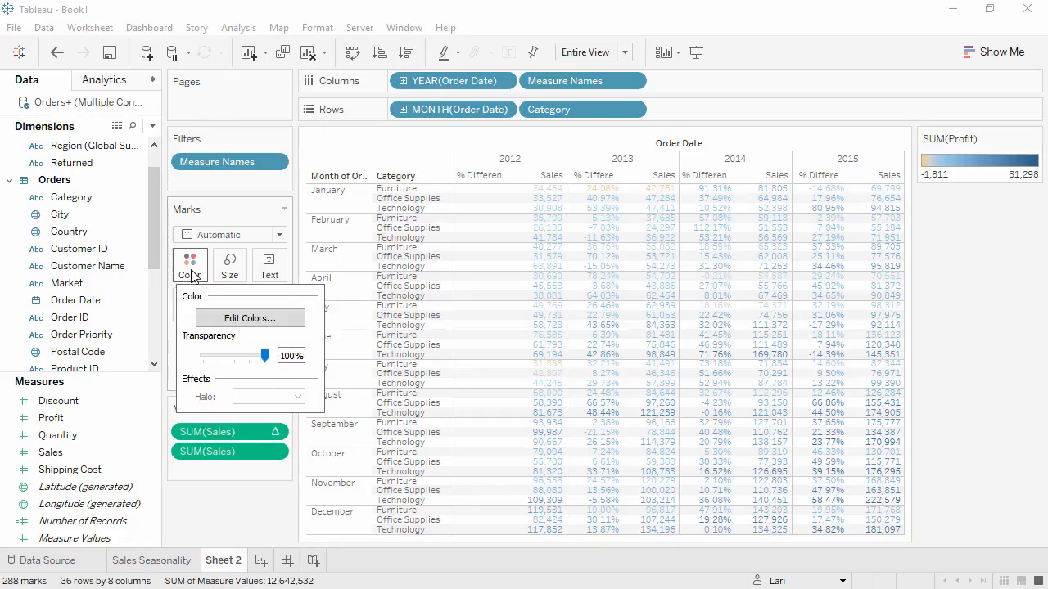
left_click(217, 319)
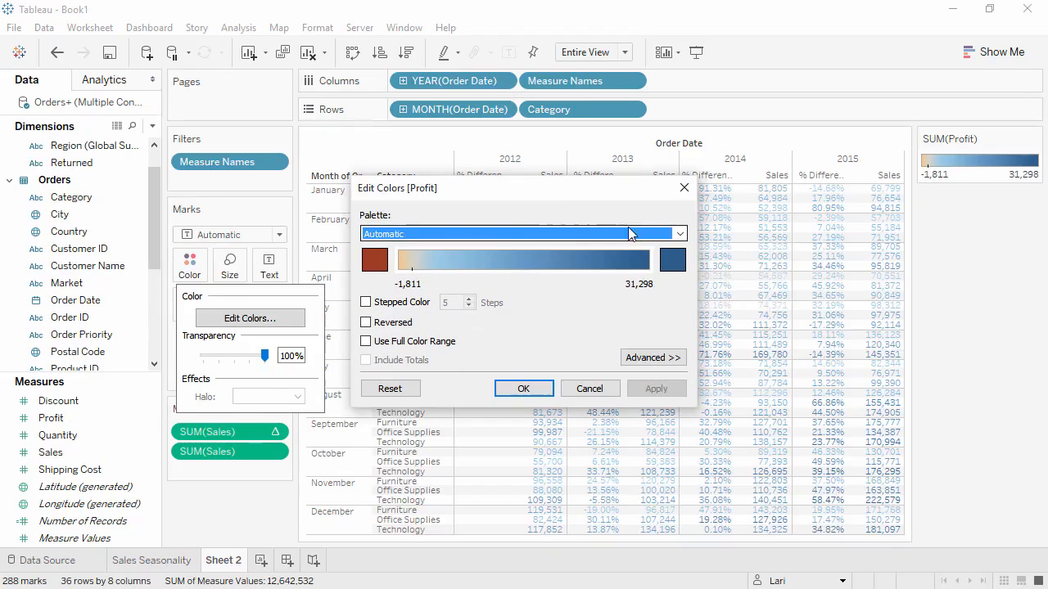
left_click(681, 235)
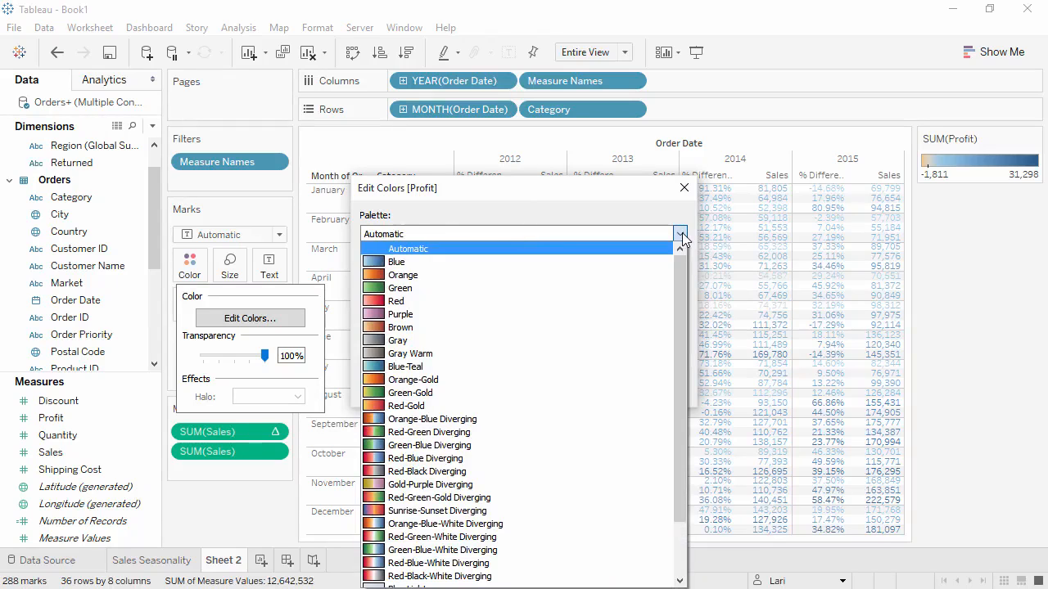
left_click(565, 393)
left_click(414, 303)
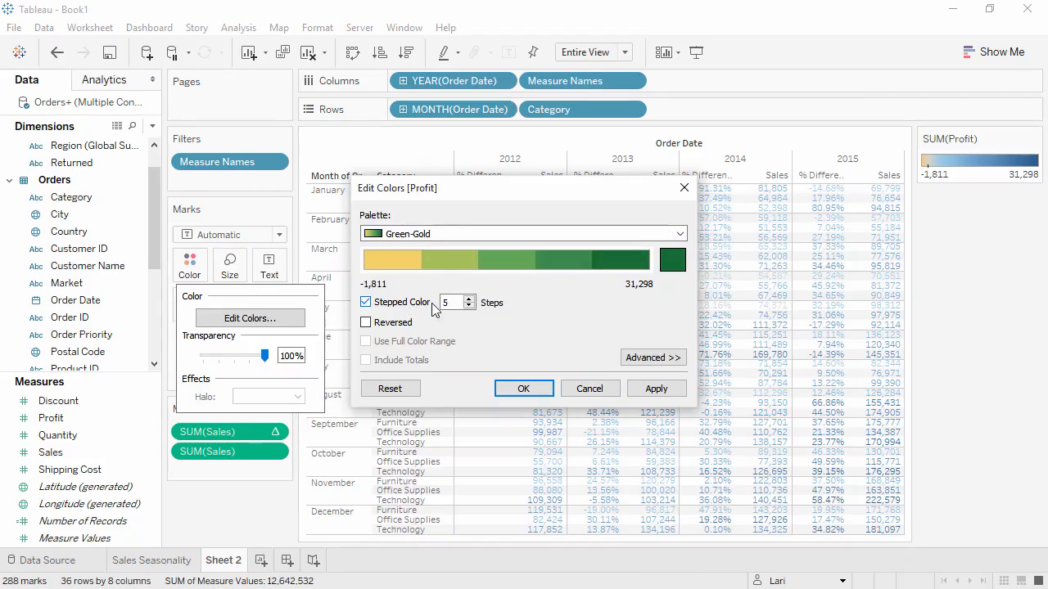
left_click(469, 299)
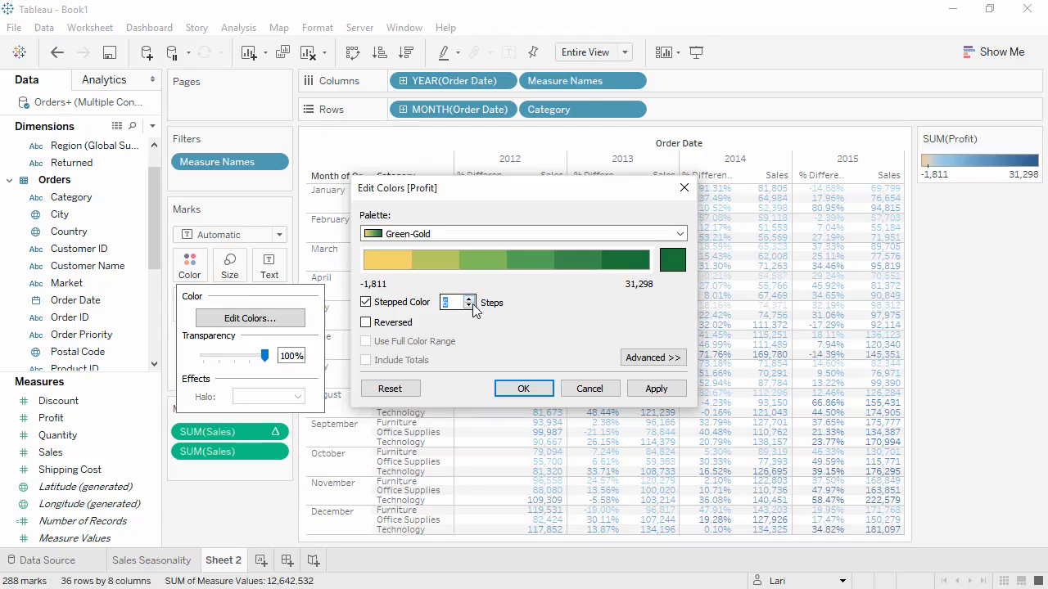
left_click(523, 388)
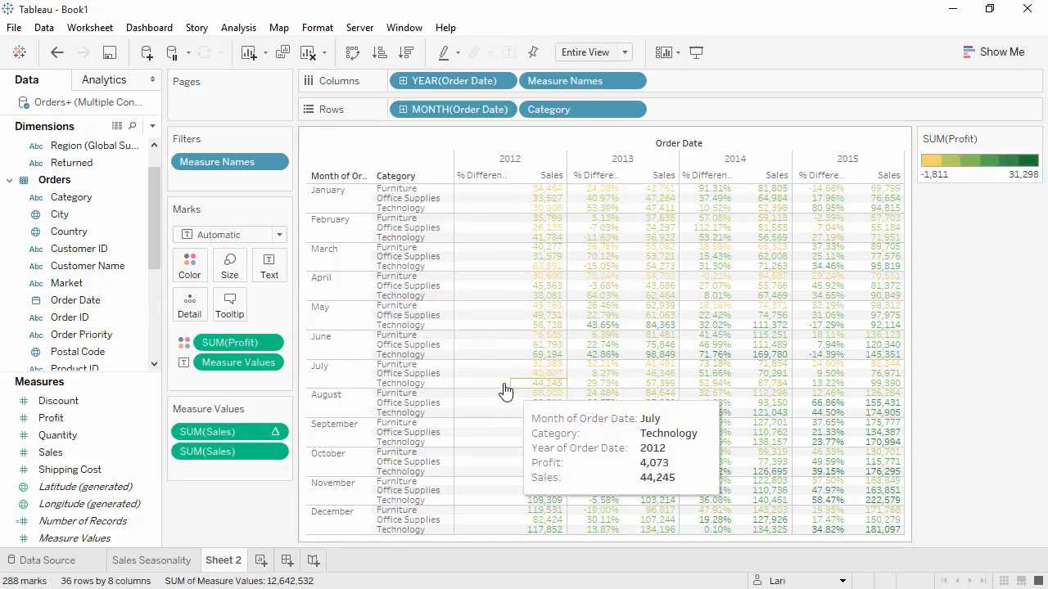
- Change the crosstab's mark type to Square and show the mark labels
left_click(266, 238)
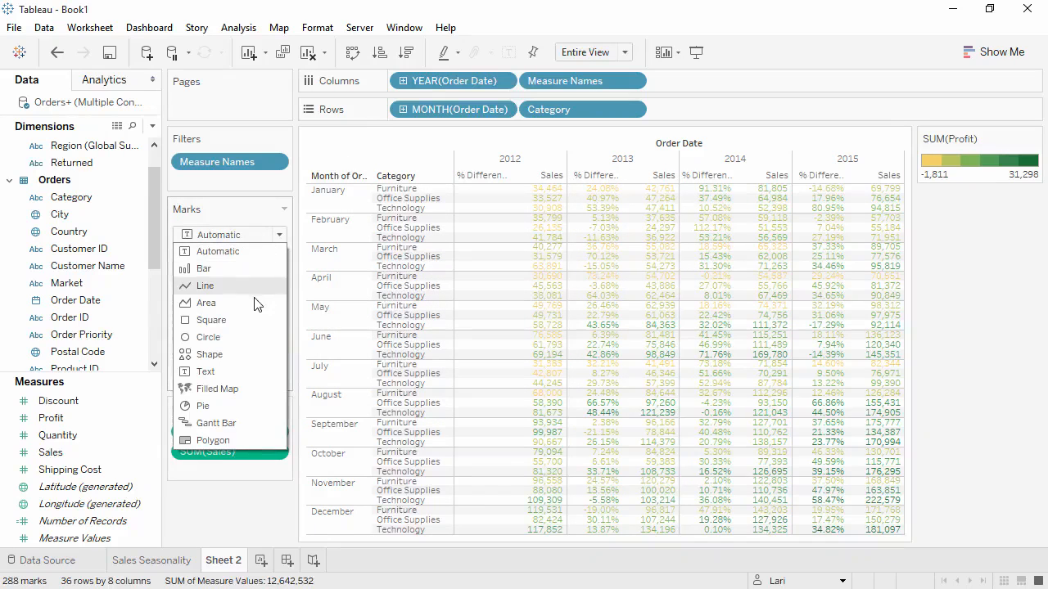
left_click(248, 320)
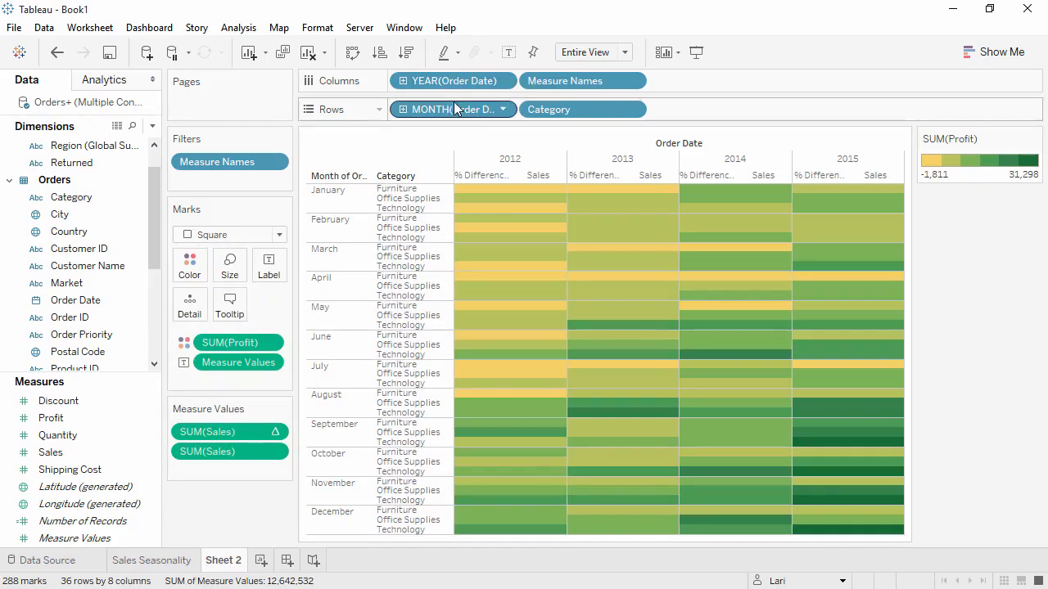
left_click(507, 53)
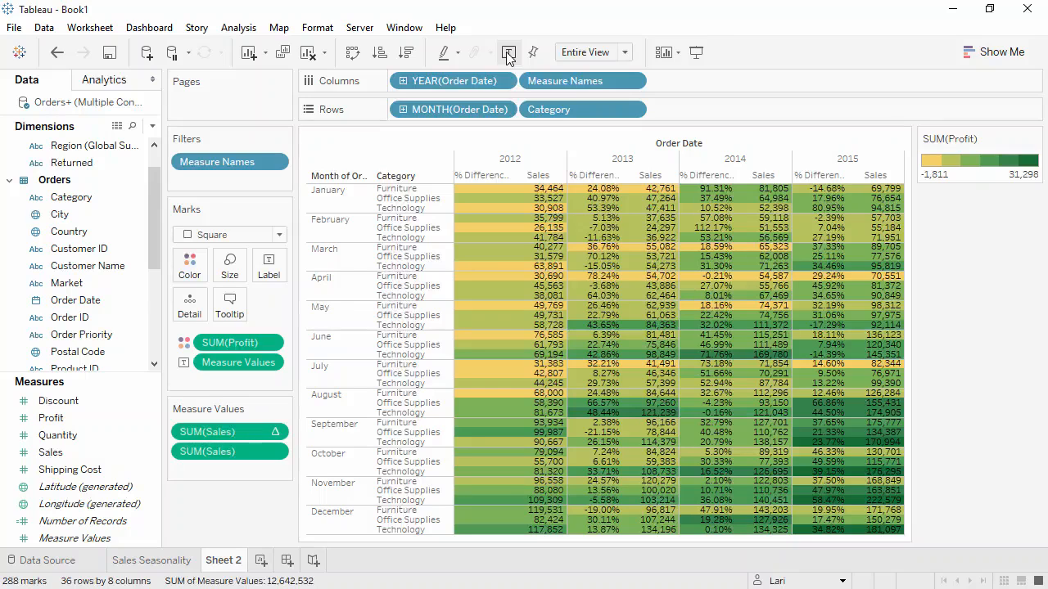
- Show a highlighter for the Category field on Rows
right_click(547, 113)
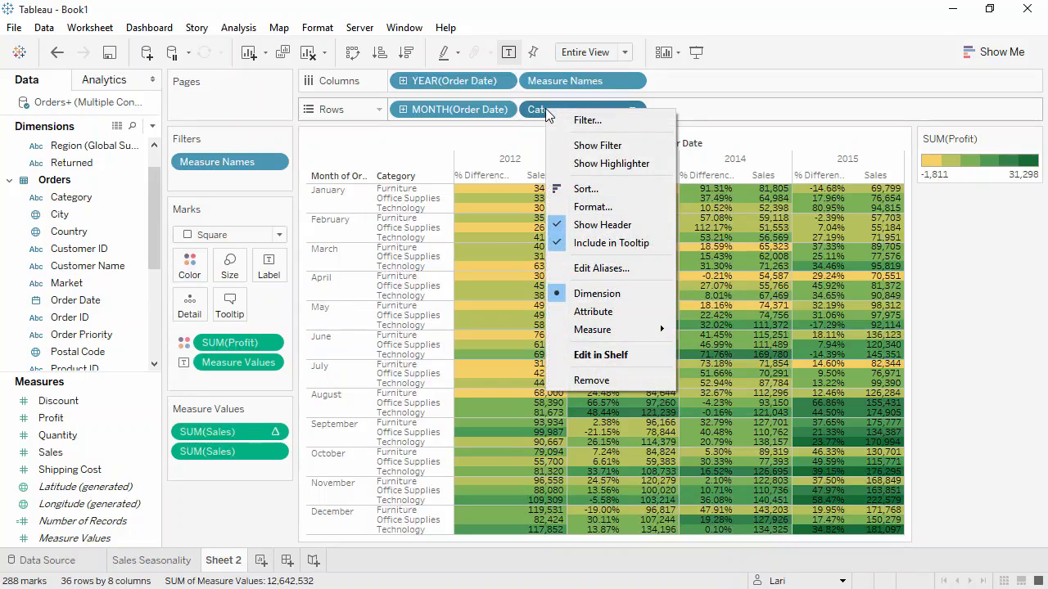
left_click(578, 165)
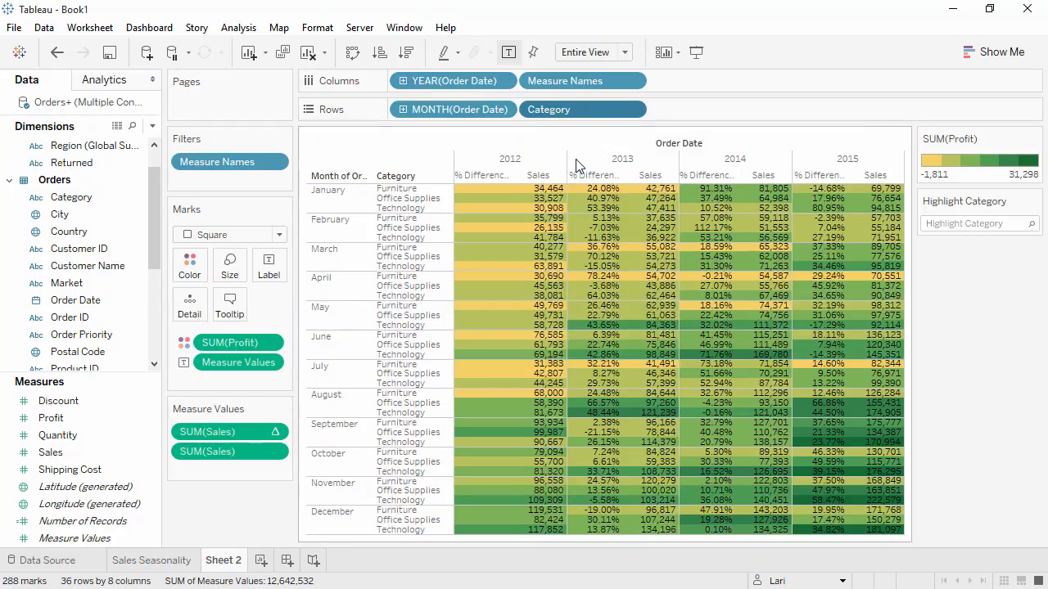
- Highlight the Office Supplies rows with the Category highlighter, and clear the highlight again
left_click(965, 223)
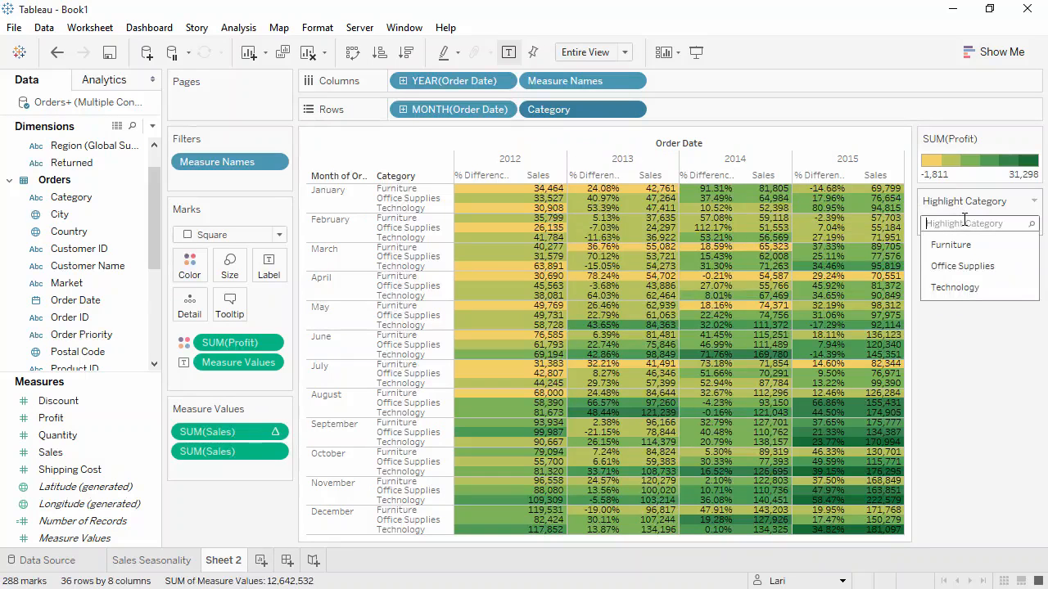
left_click(974, 267)
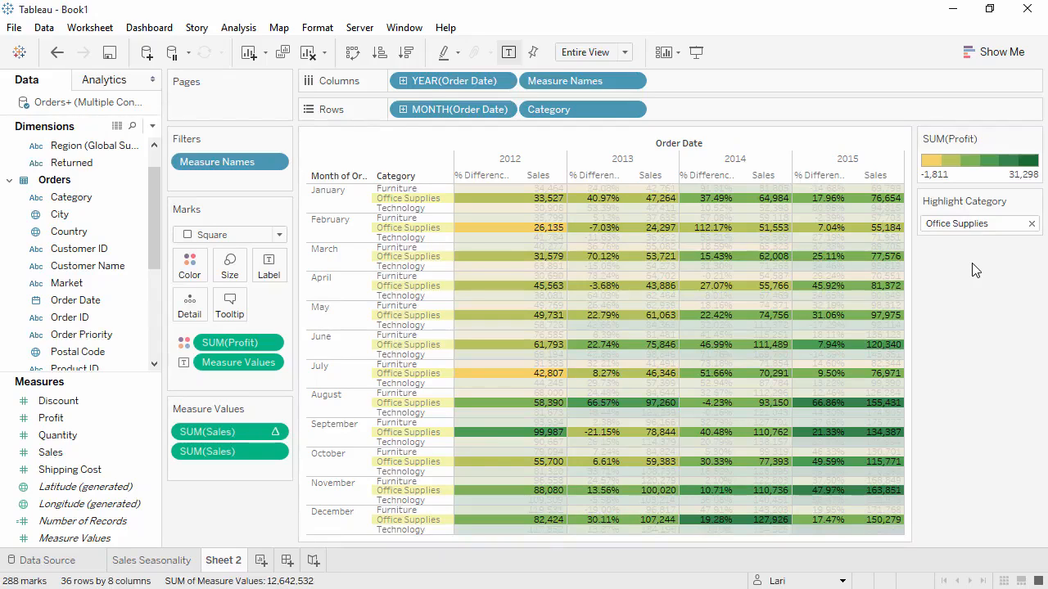
left_click(993, 224)
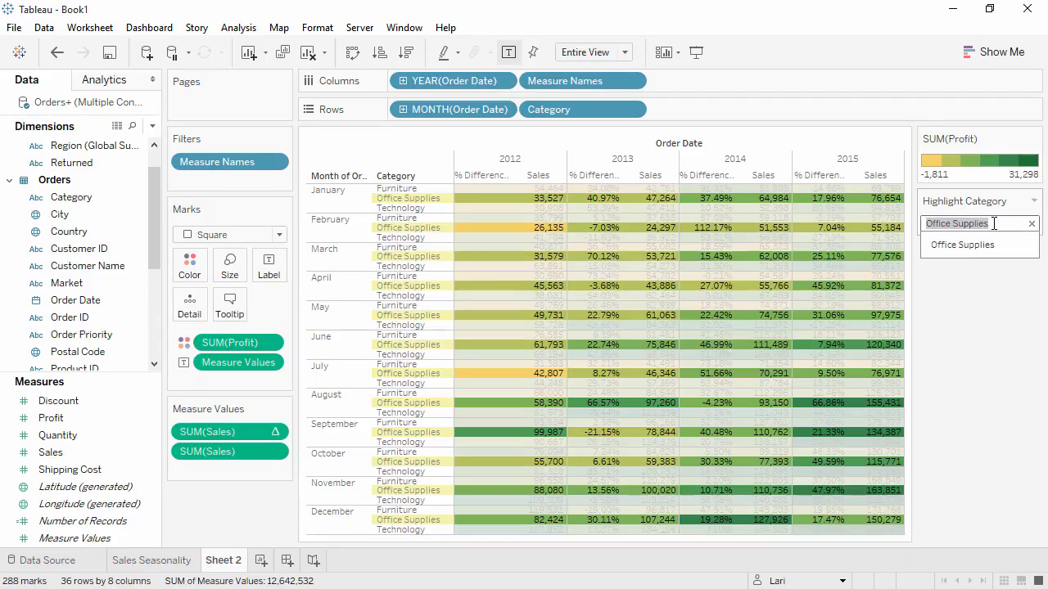
left_click(1032, 225)
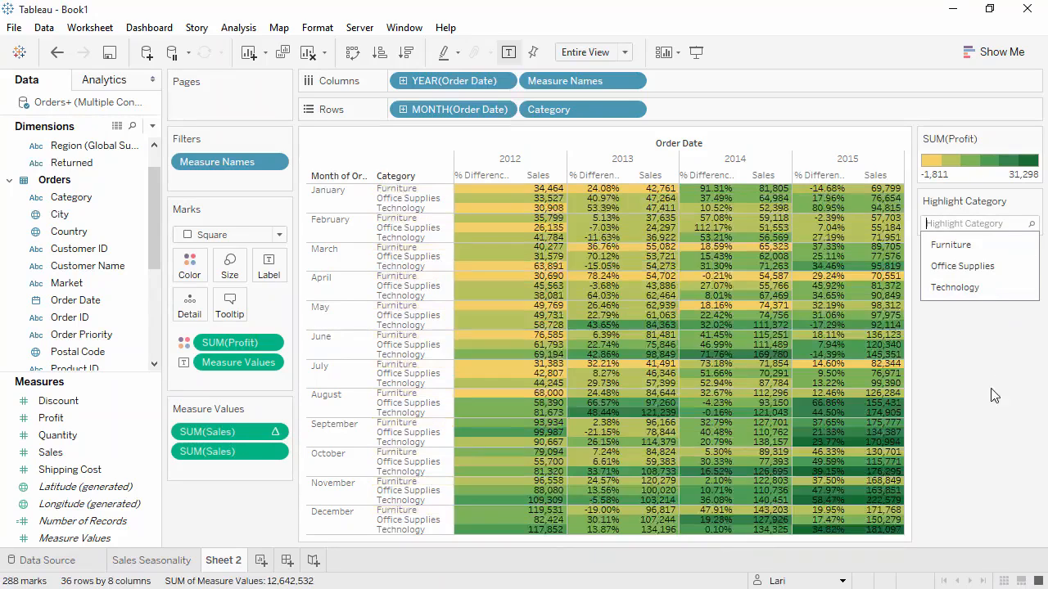
- Rename Sheet 2 as Crosstab
double_click(227, 562)
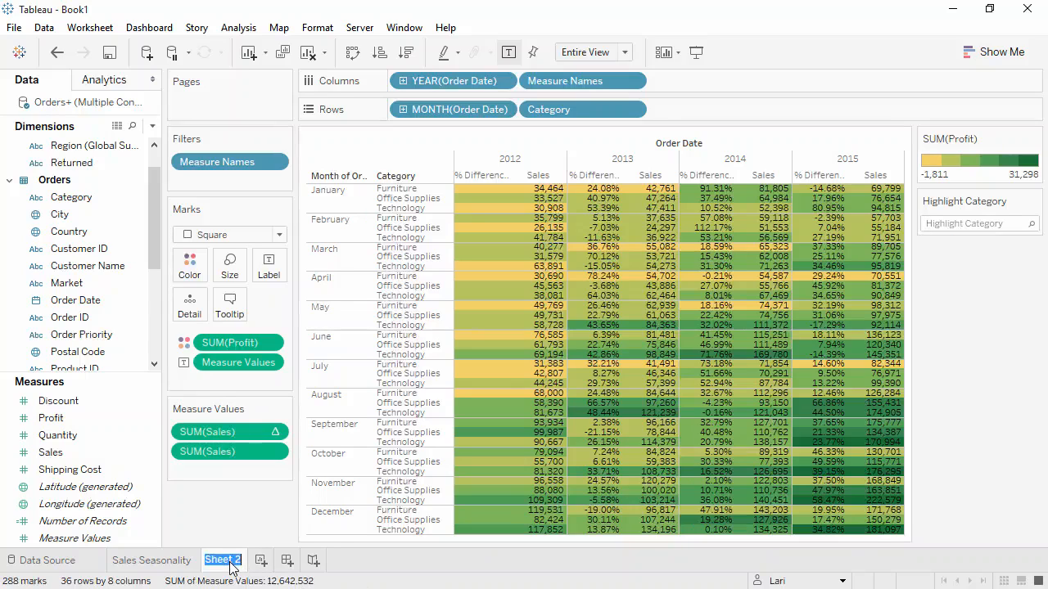
type("Crosstab")
key("Return")
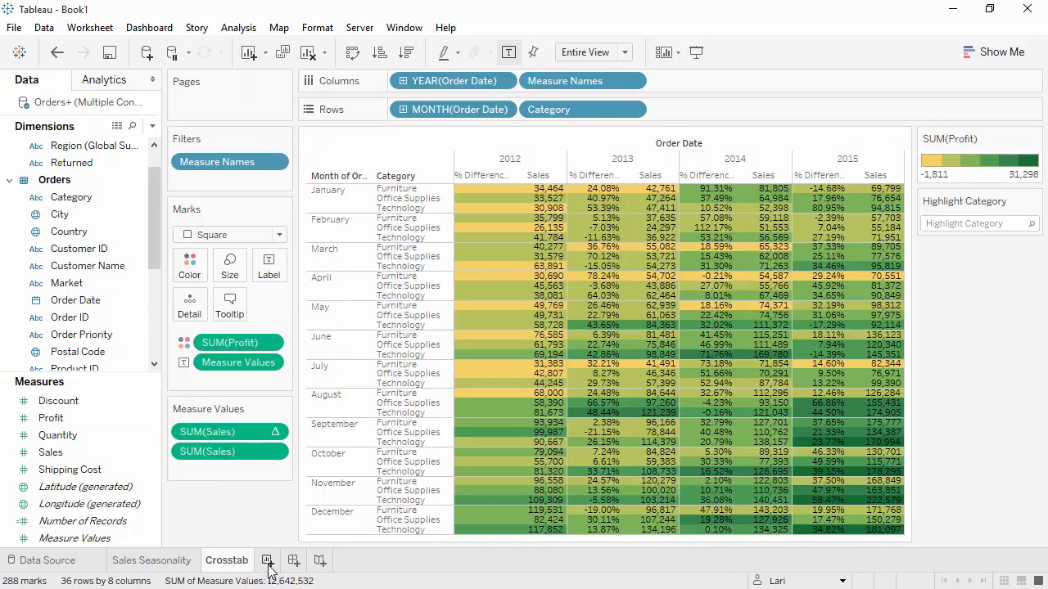
- Add a new worksheet, open the Show Me chart suggestions, and select the Sales measure together with the Country dimension
left_click(268, 561)
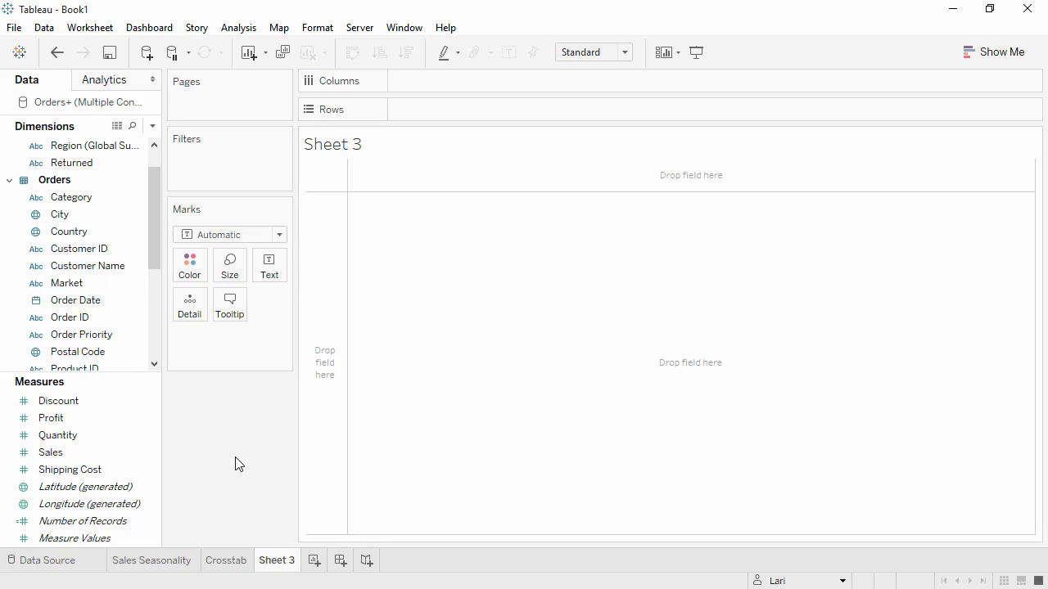
left_click(989, 53)
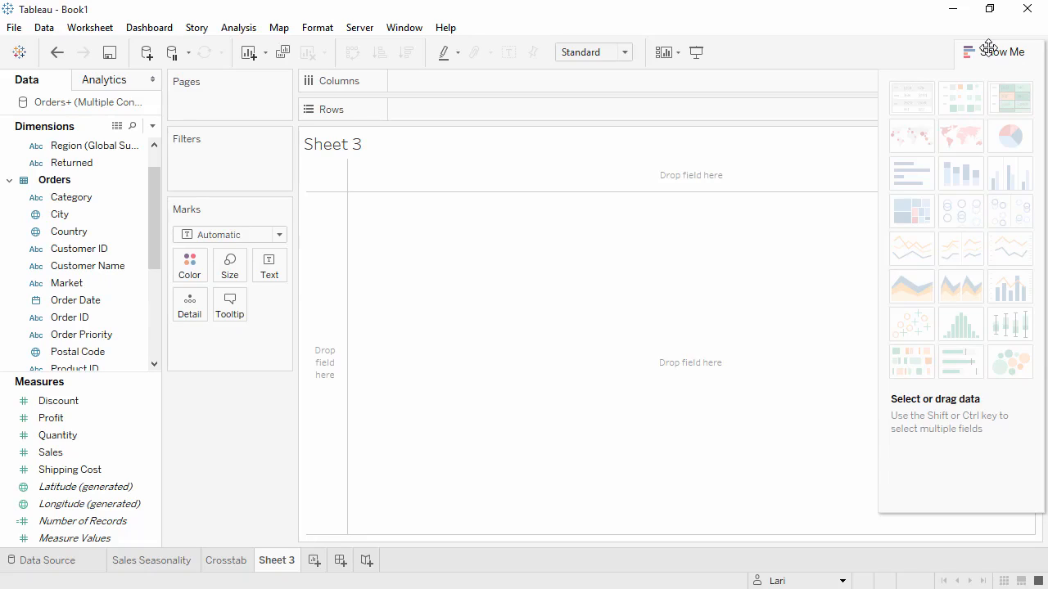
left_click(60, 456)
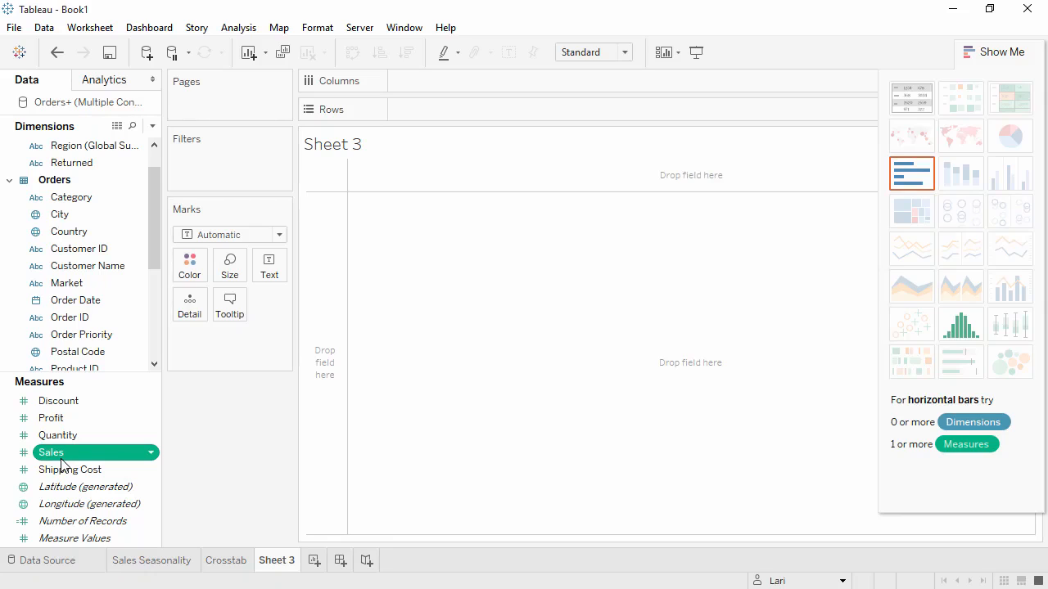
left_click(77, 234, "ctrl")
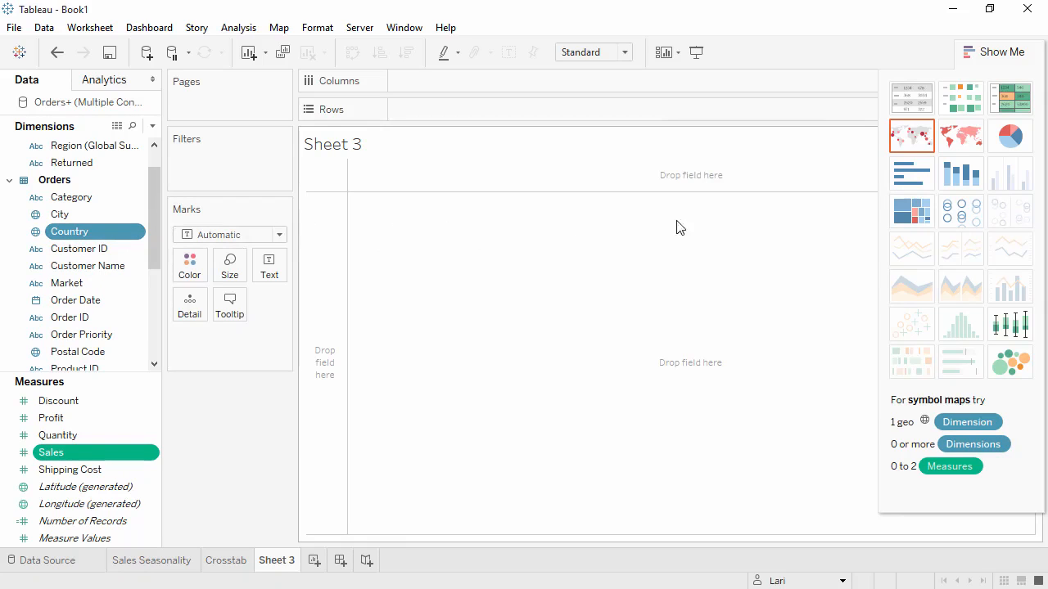
- Build a treemap of Sales by Country and change it to a horizontal bar chart
left_click(910, 211)
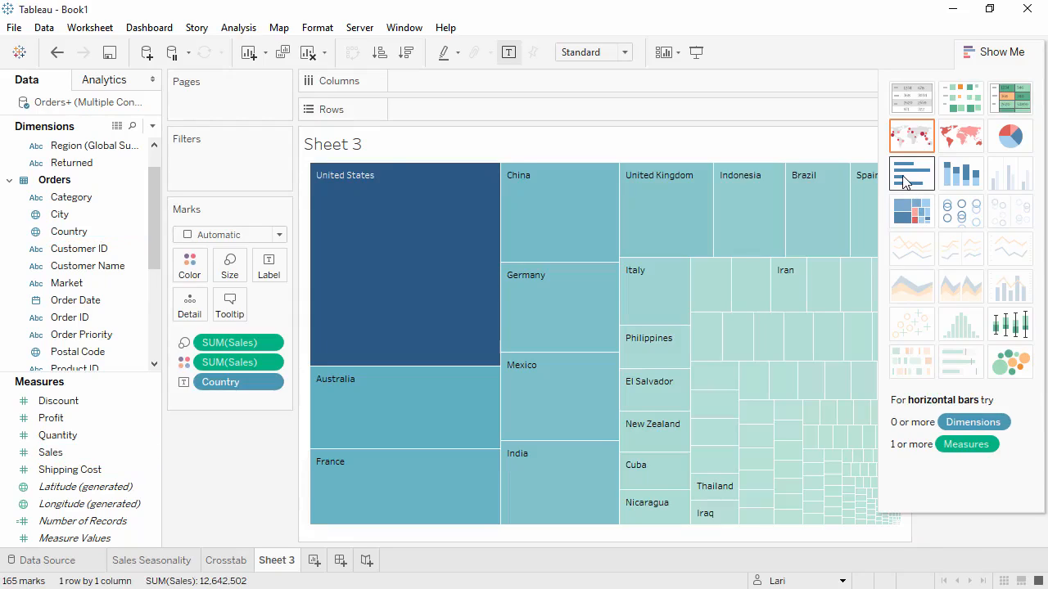
left_click(904, 182)
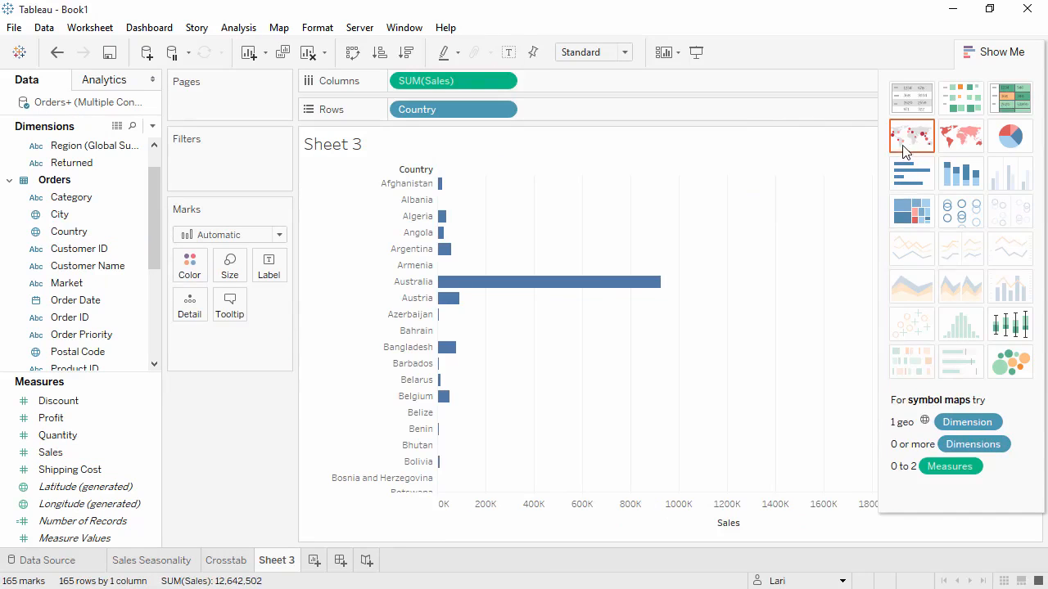
- Convert the bar chart to a symbol map and add State to the map as a detail level
left_click(904, 144)
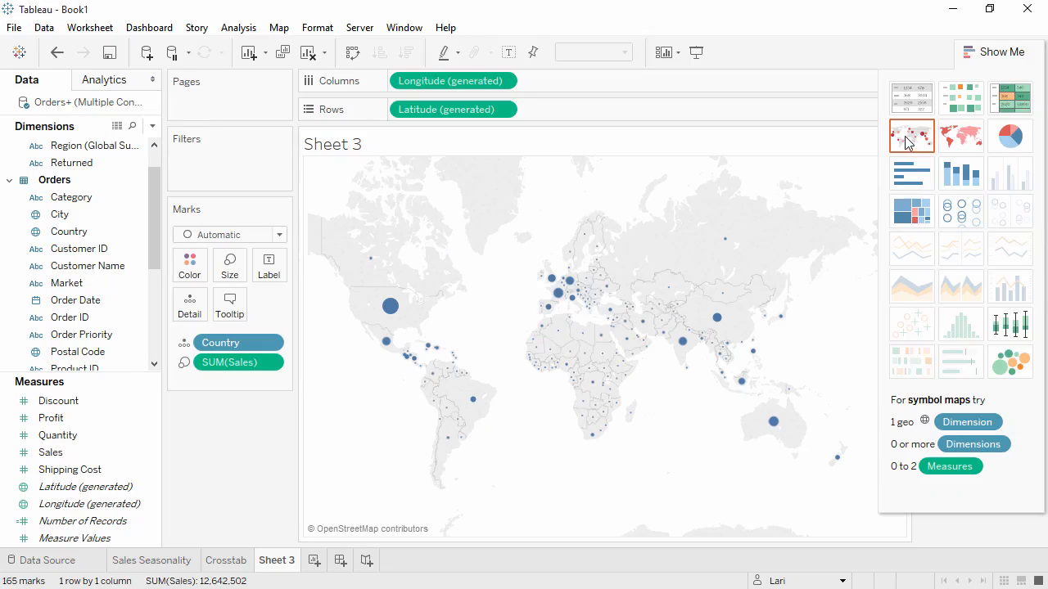
left_click(982, 51)
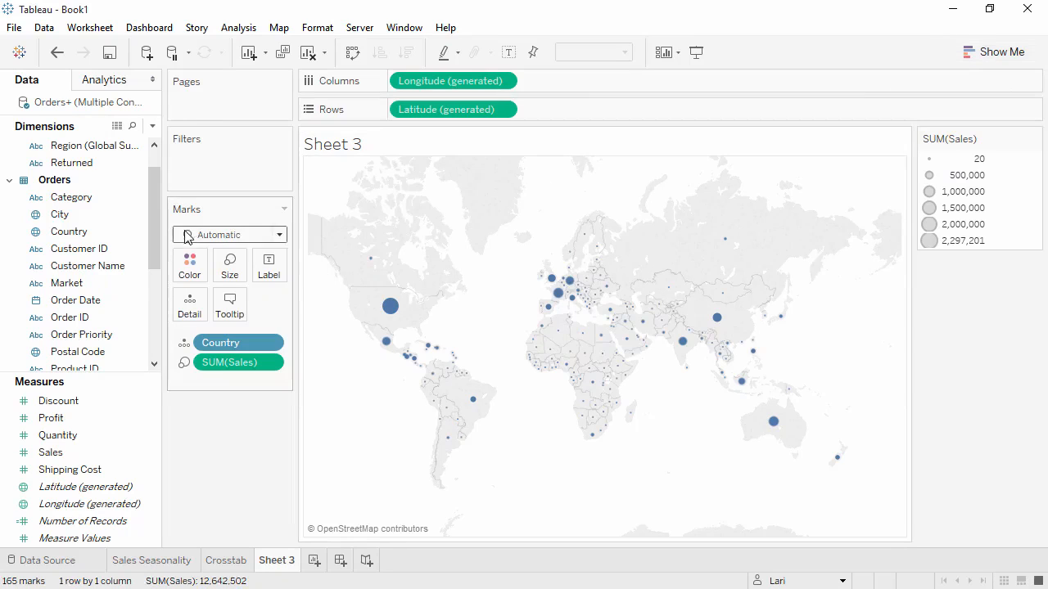
left_click_drag(157, 236, 467, 310)
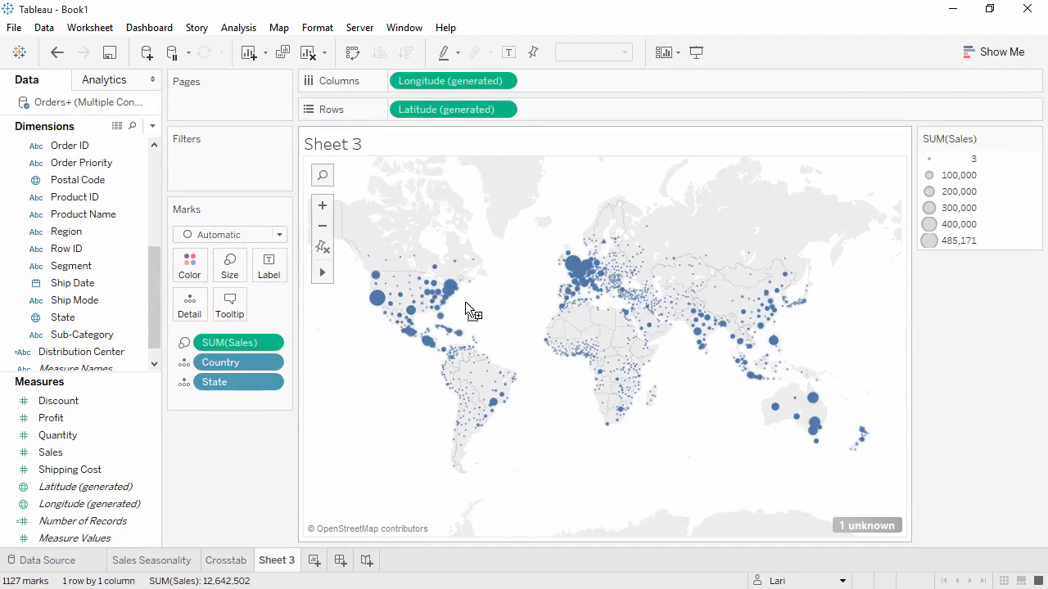
- Enlarge the map circles slightly and set their color transparency to 80%
left_click(239, 281)
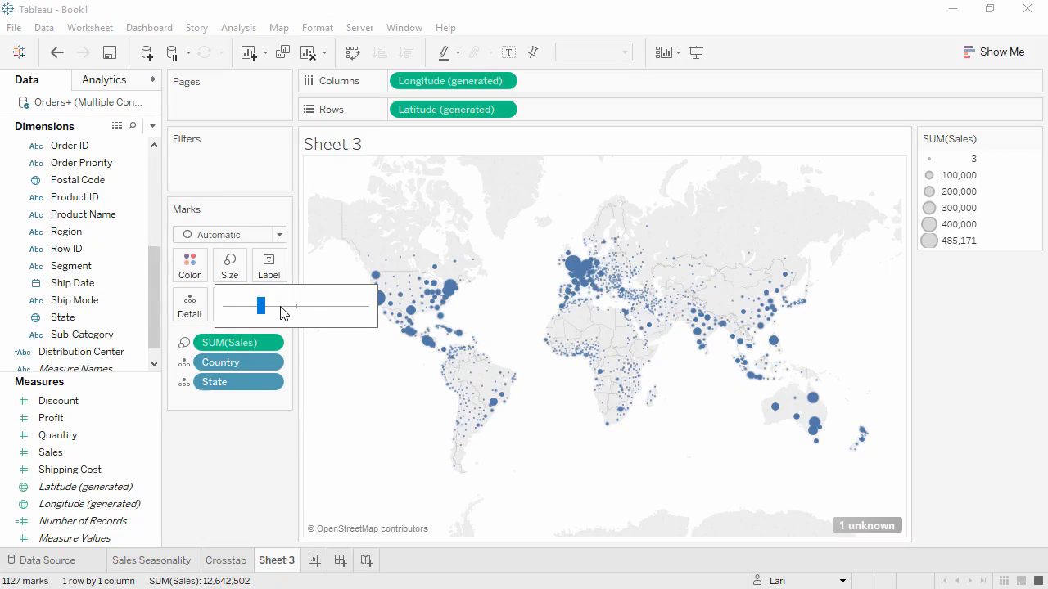
left_click(280, 311)
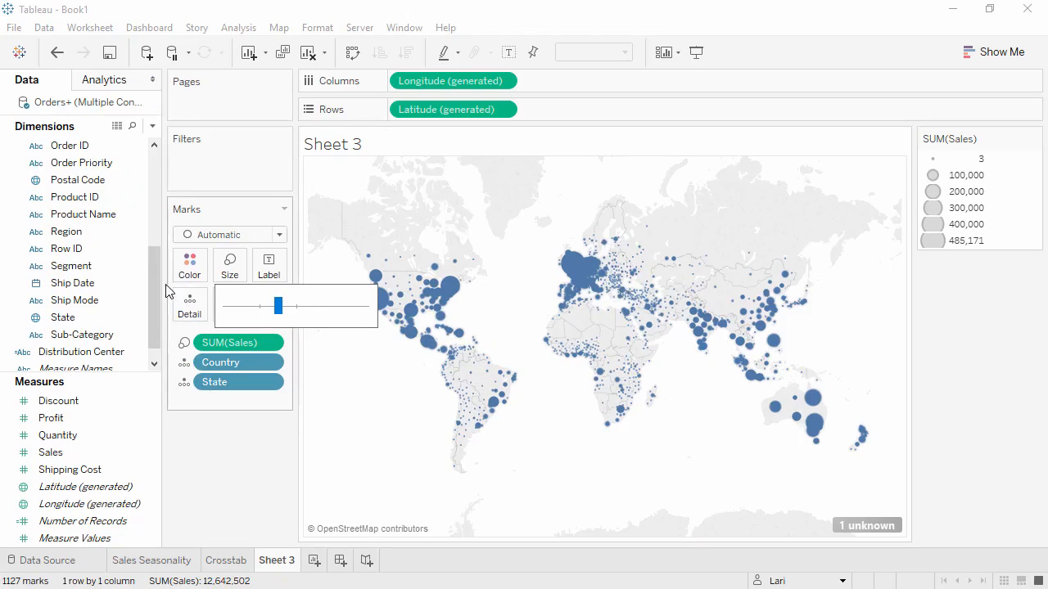
left_click(186, 271)
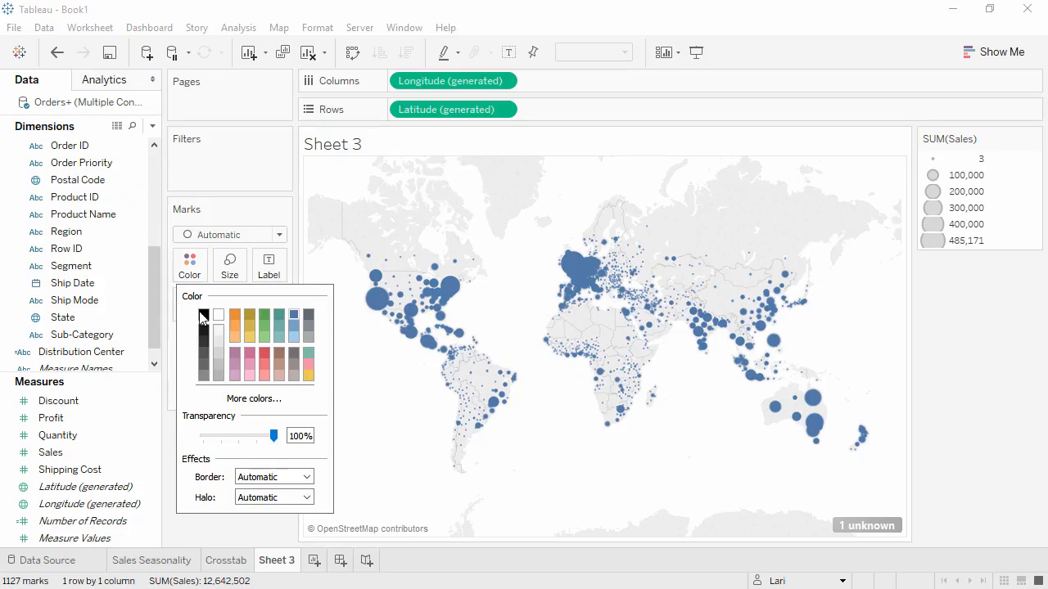
left_click(260, 436)
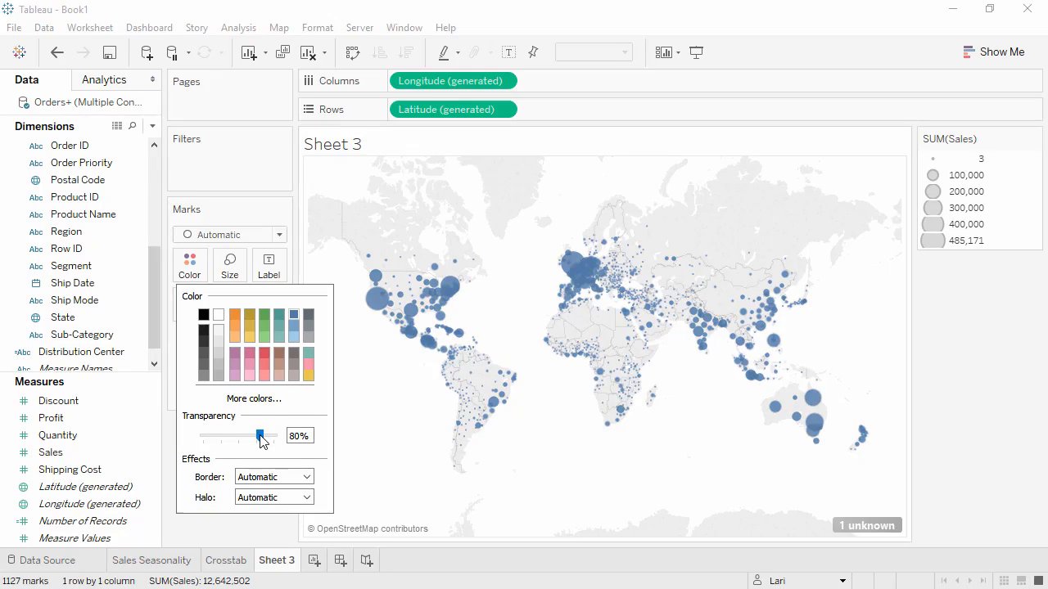
- Give the map circles a light gray border
left_click(307, 478)
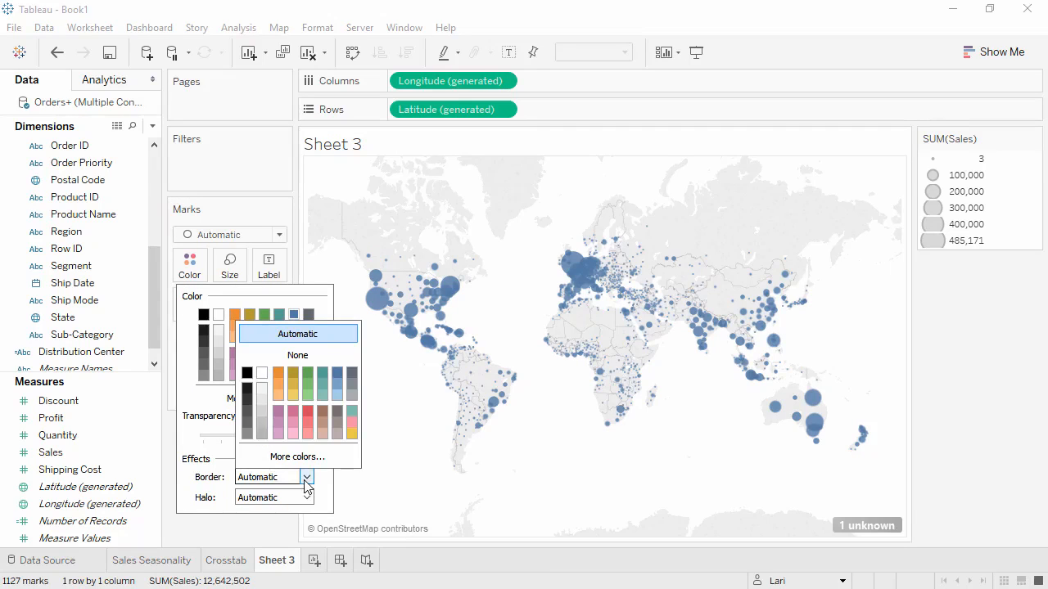
left_click(351, 396)
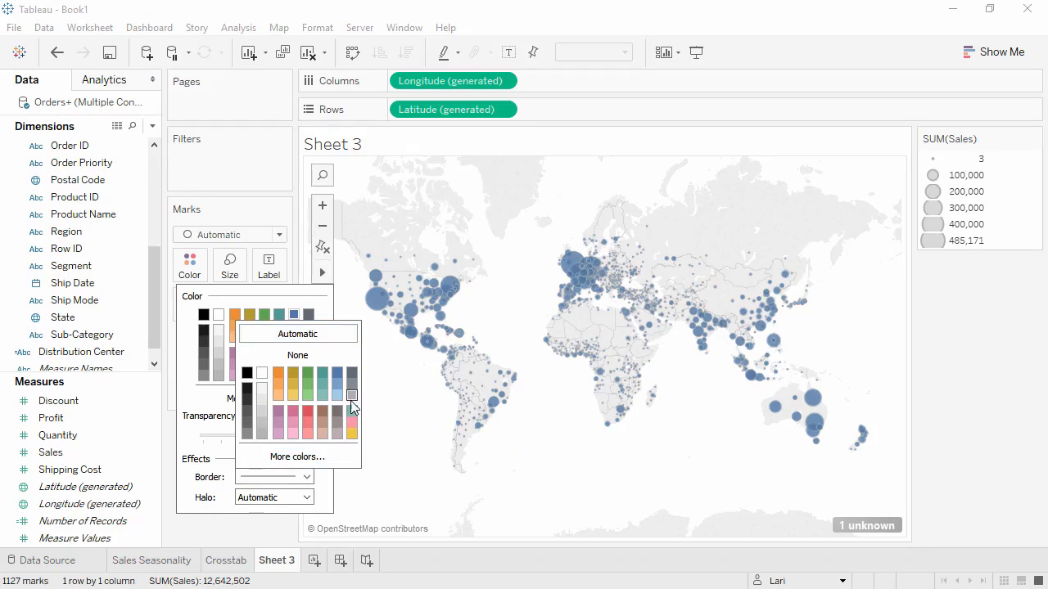
left_click(282, 528)
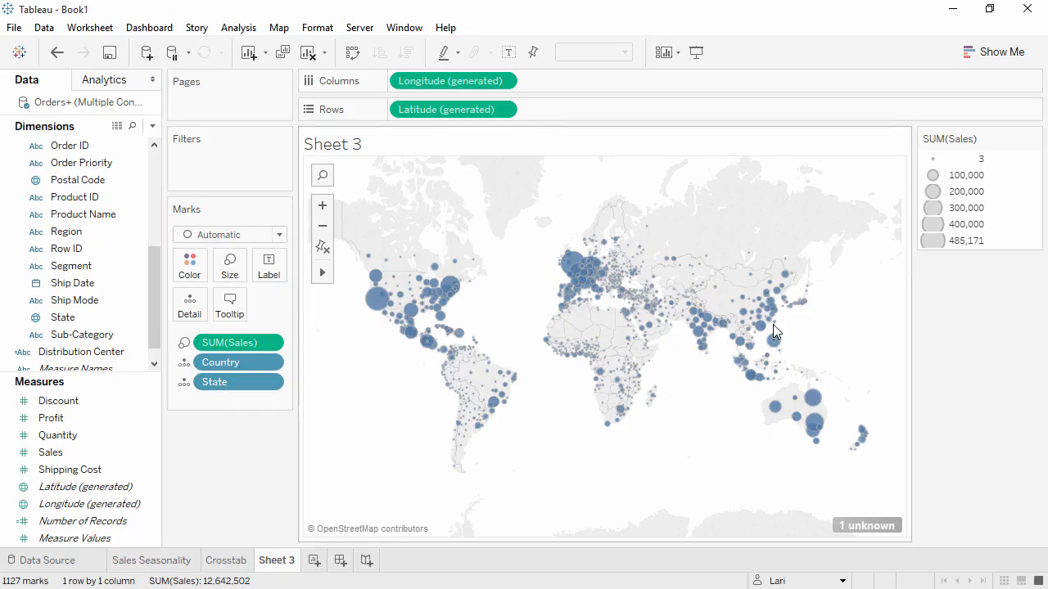
- Hide the Sales size legend and color the map circles by Profit
left_click(1034, 138)
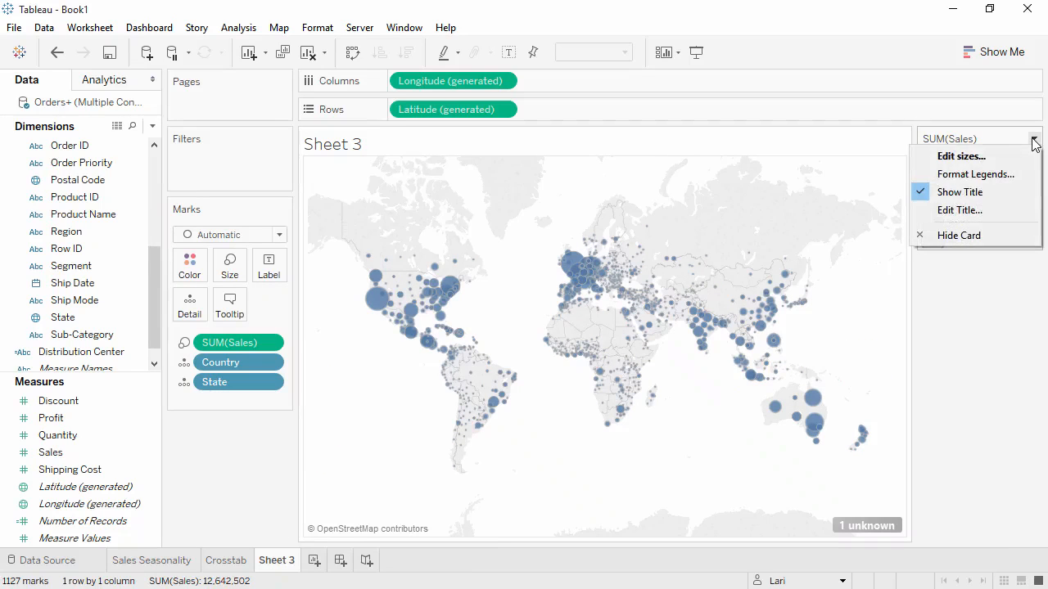
left_click(976, 235)
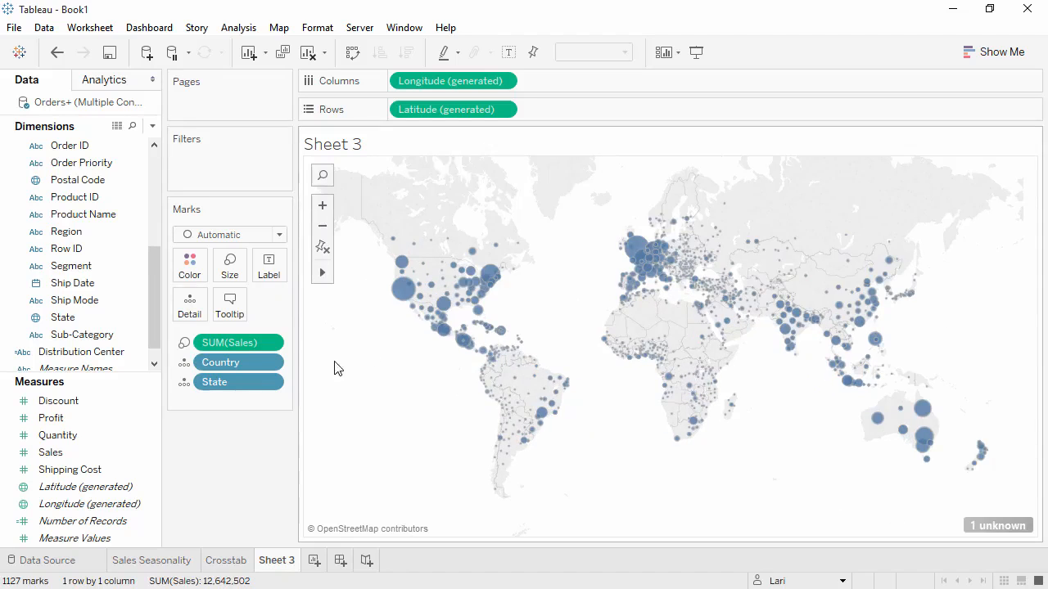
left_click_drag(119, 419, 192, 262)
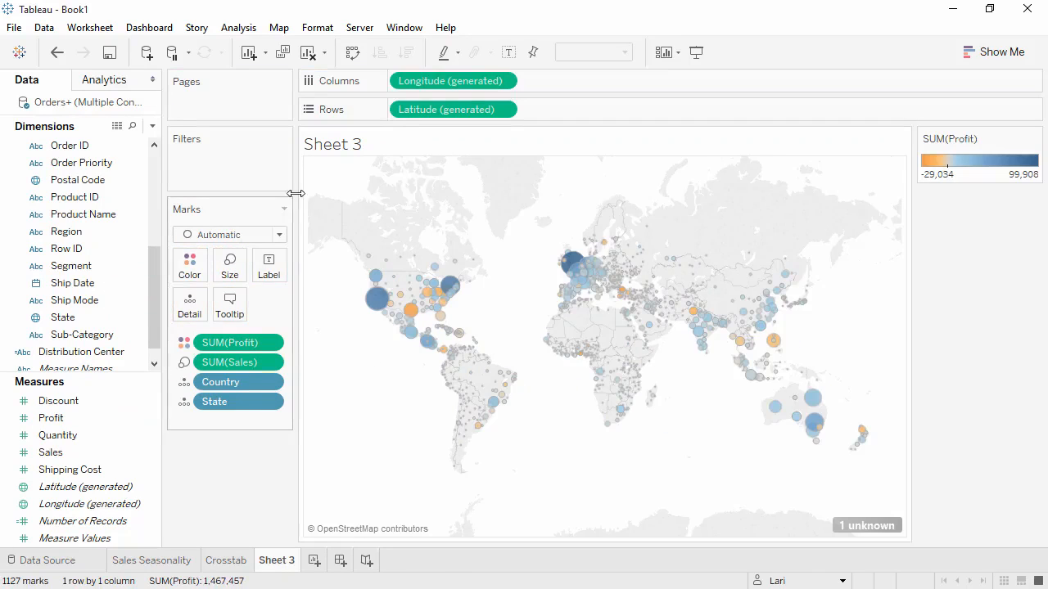
- Search the map for India to zoom to it, and reset the map to its full extent
left_click(331, 182)
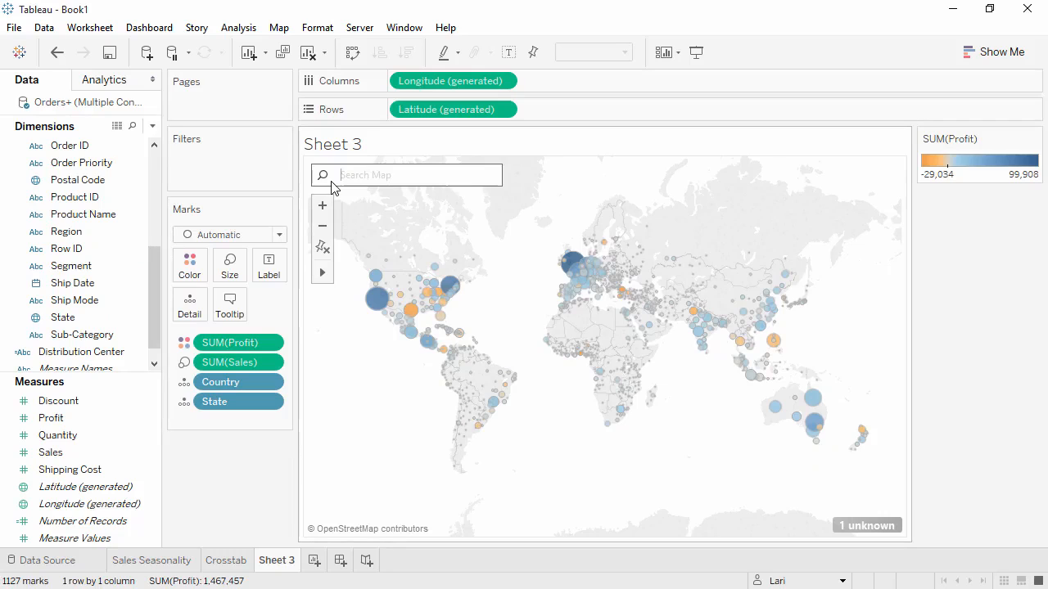
type("india")
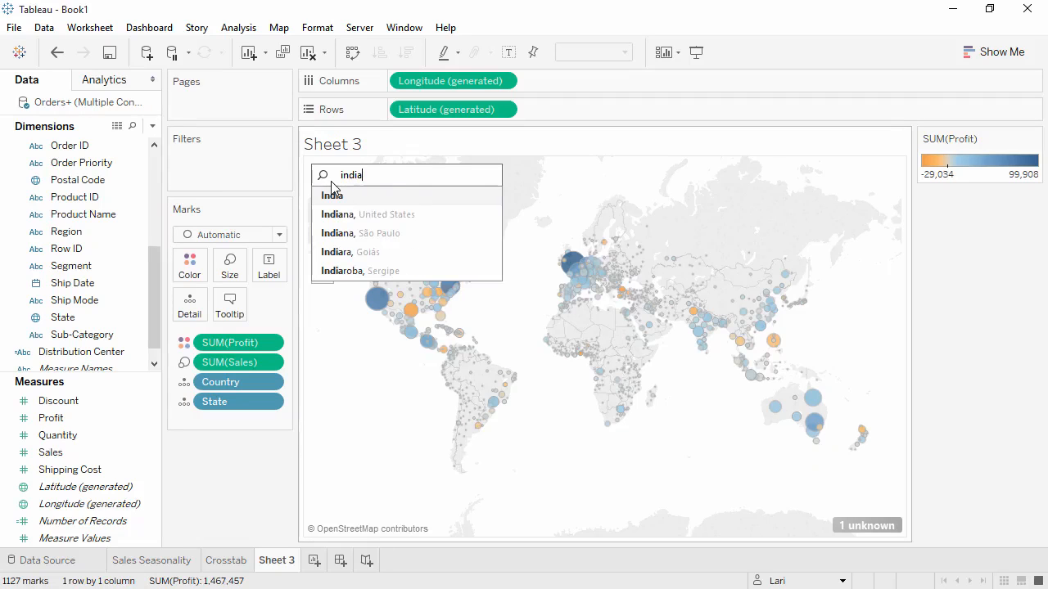
left_click(332, 190)
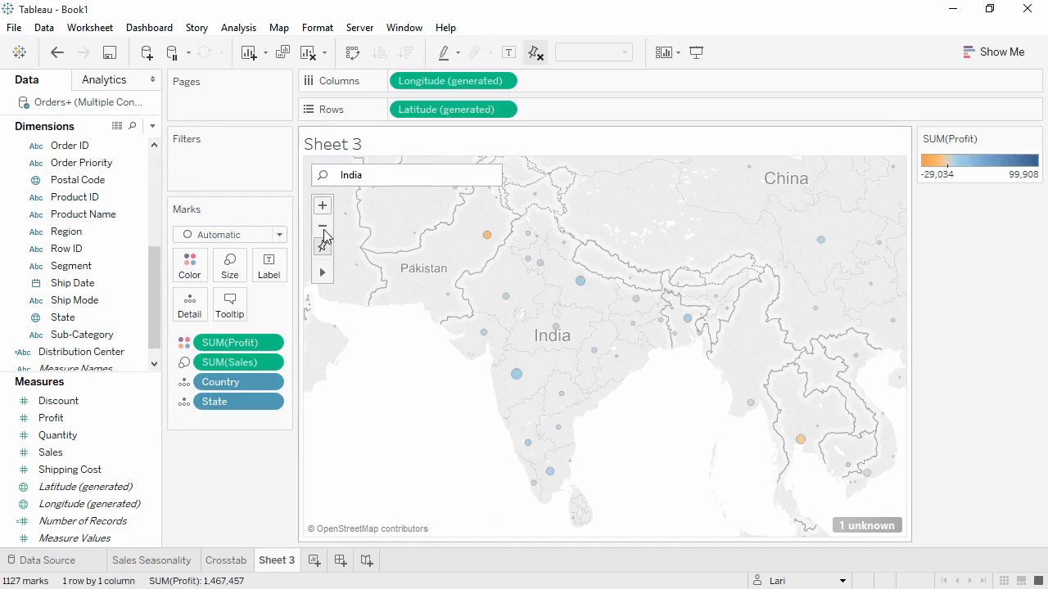
left_click(322, 247)
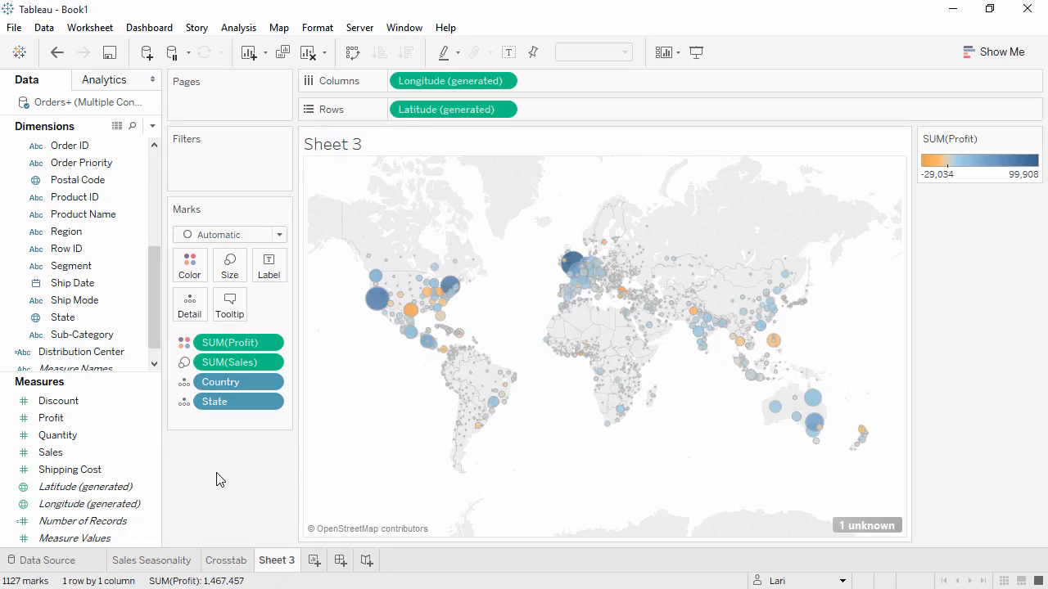
- Duplicate Sheet 3 and remove State, Sales and Profit from the copy's marks, leaving only Country
right_click(273, 565)
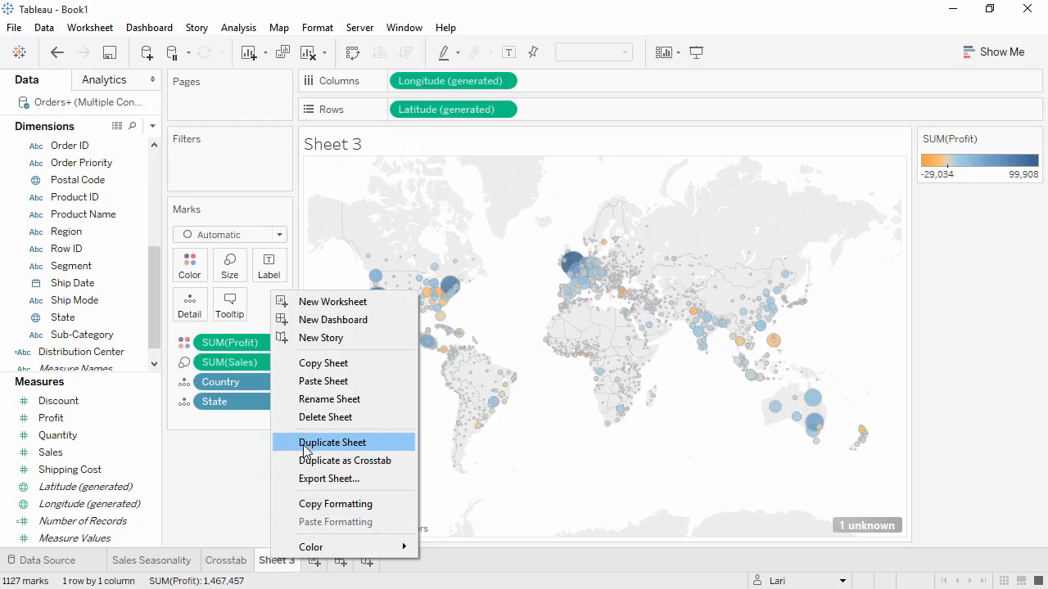
left_click(331, 442)
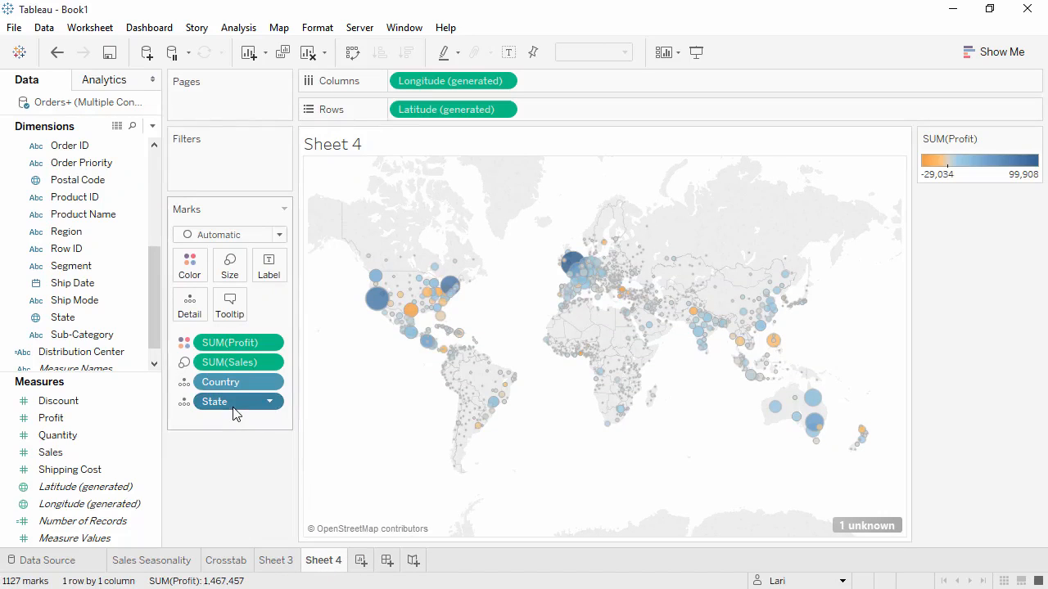
left_click_drag(234, 404, 234, 482)
left_click_drag(229, 363, 232, 472)
left_click_drag(235, 348, 235, 445)
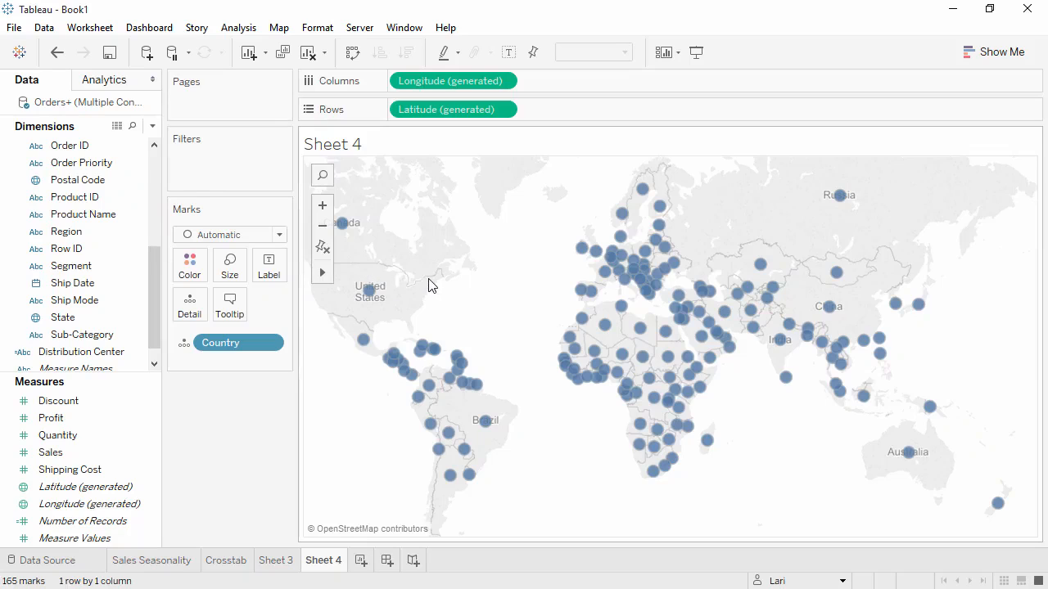
- Select the southern countries across South America, Africa, Southeast Asia and Oceania on the map and group them
mouse_move(427, 427)
mouse_move(414, 418)
left_mouse_down()
mouse_move(385, 427)
mouse_move(597, 532)
mouse_move(1006, 499)
mouse_move(1012, 453)
mouse_move(870, 411)
mouse_move(968, 417)
mouse_move(872, 394)
mouse_move(524, 400)
mouse_move(407, 418)
left_mouse_up()
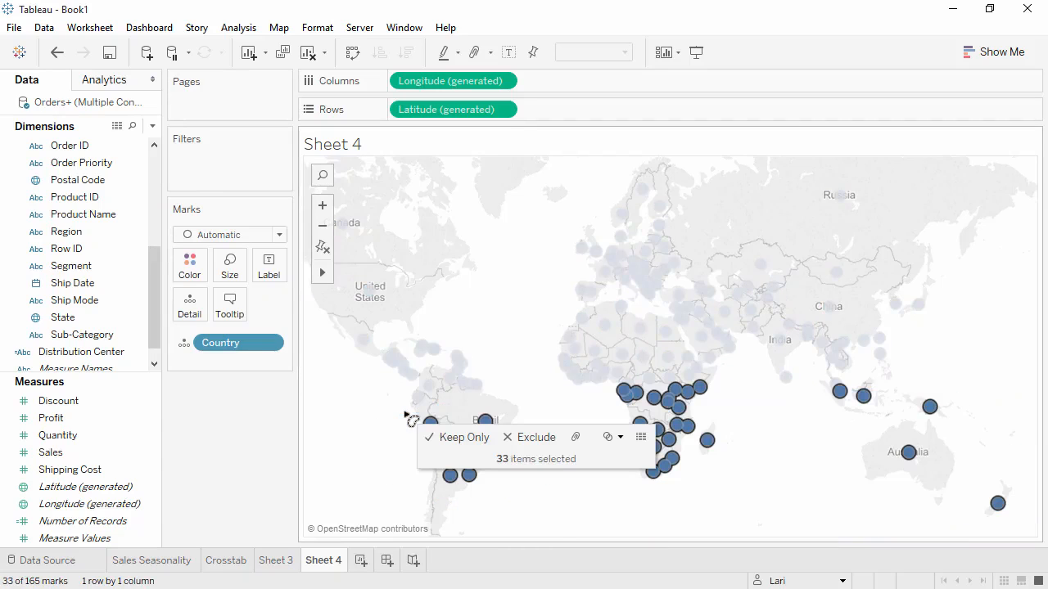
left_click(576, 437)
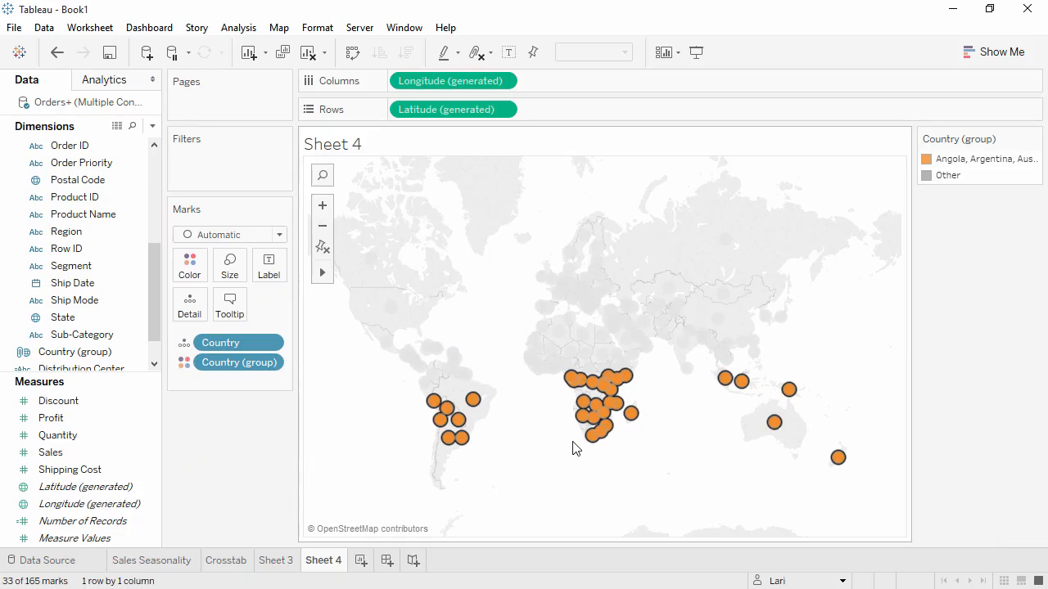
left_click(112, 361)
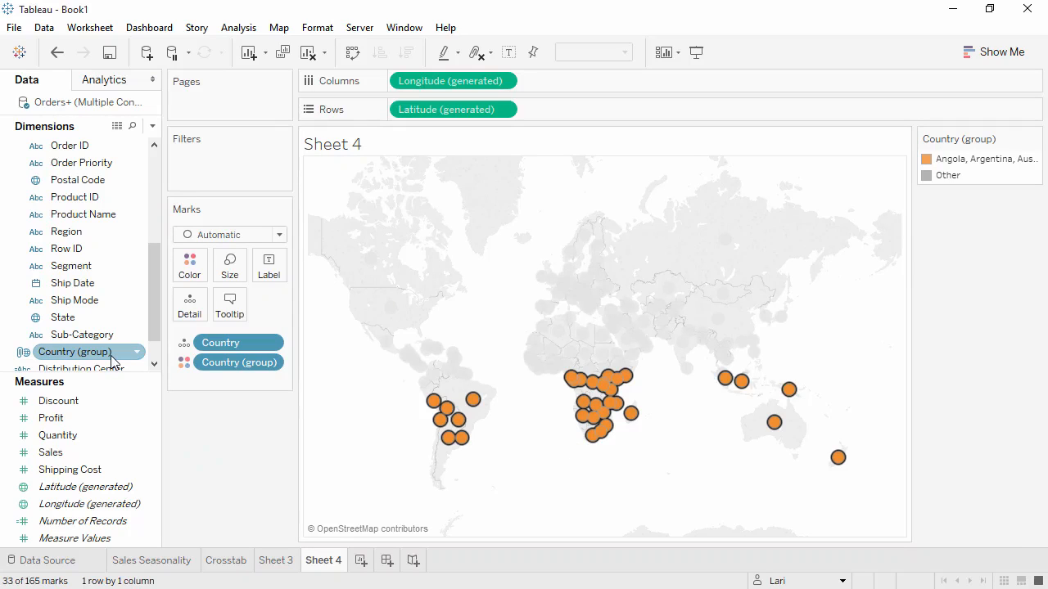
- Split the Sales Seasonality line charts by placing Country (group) ahead of the order month in the columns
left_click(154, 561)
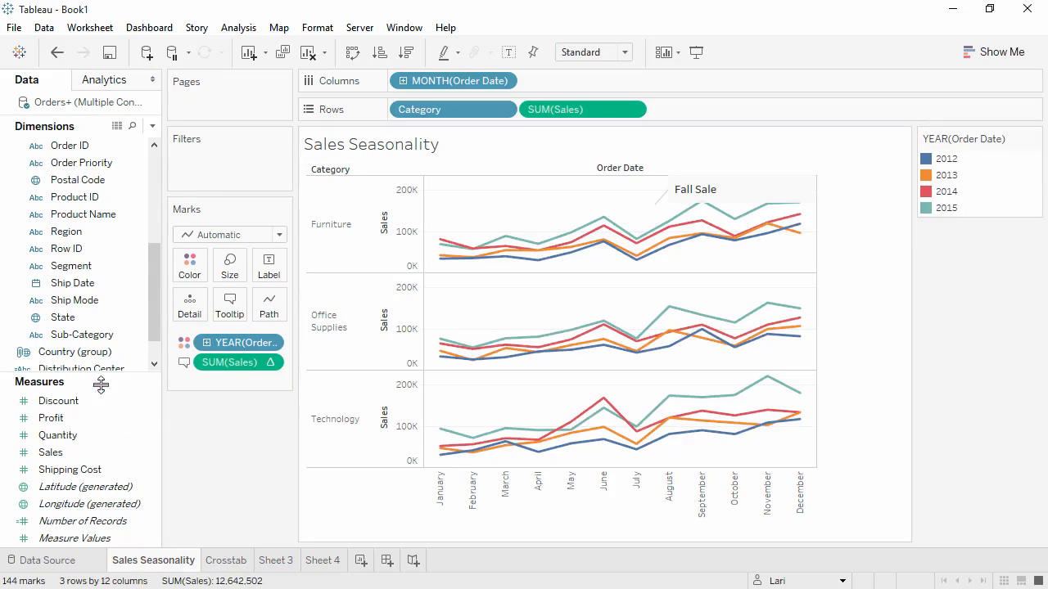
left_click(92, 353)
mouse_move(91, 353)
left_mouse_down()
mouse_move(321, 136)
mouse_move(385, 82)
mouse_move(400, 82)
left_mouse_up()
left_click_drag(401, 82, 401, 82)
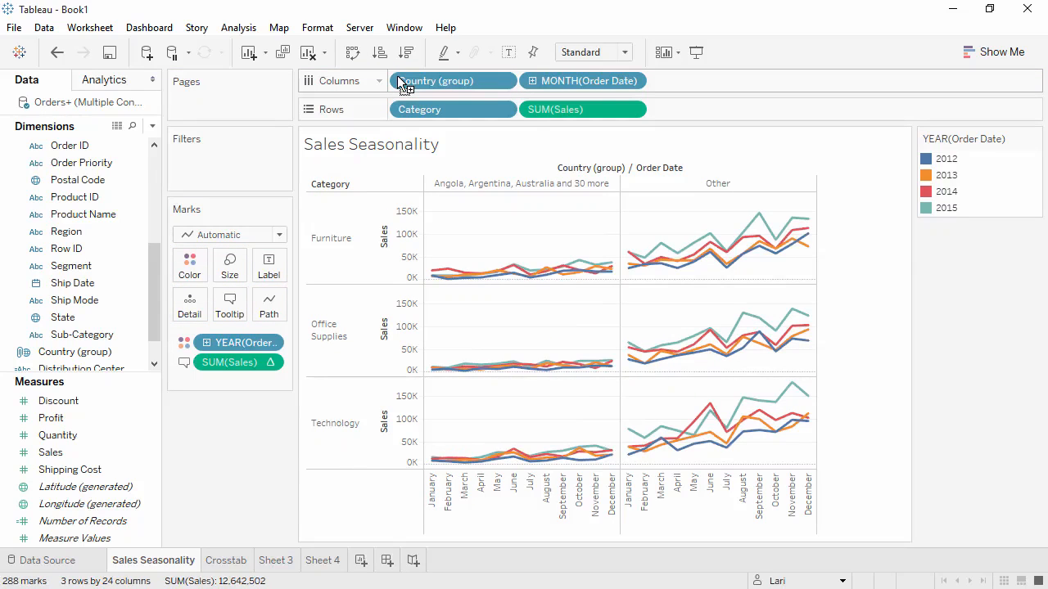
- Keep only the Angola, Argentina, Australia group in the charts, and undo both the filter and the Country (group) split
right_click(497, 185)
left_click(507, 194)
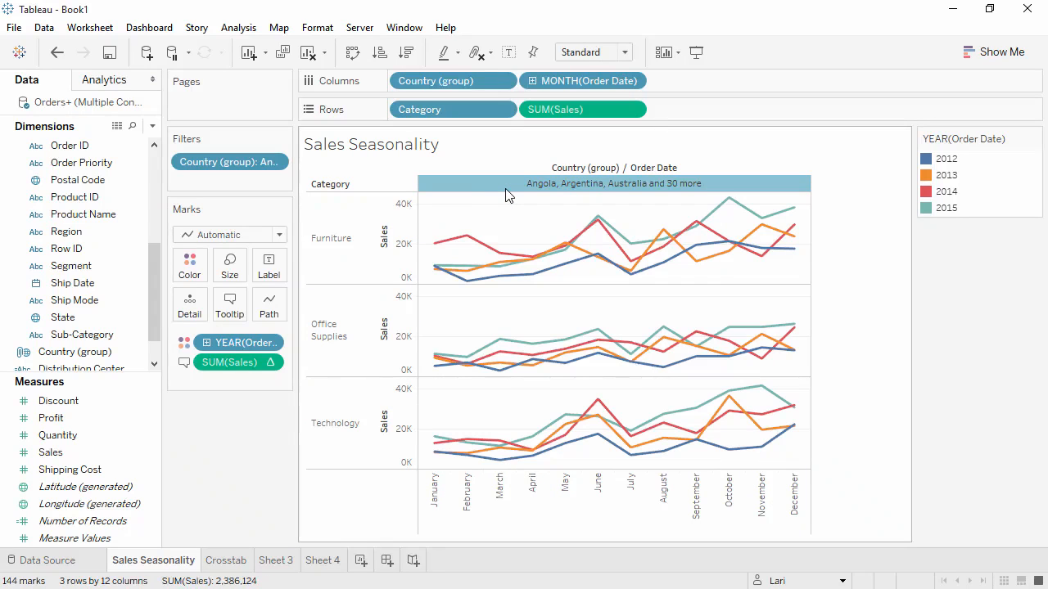
left_click(57, 53)
left_click(57, 53)
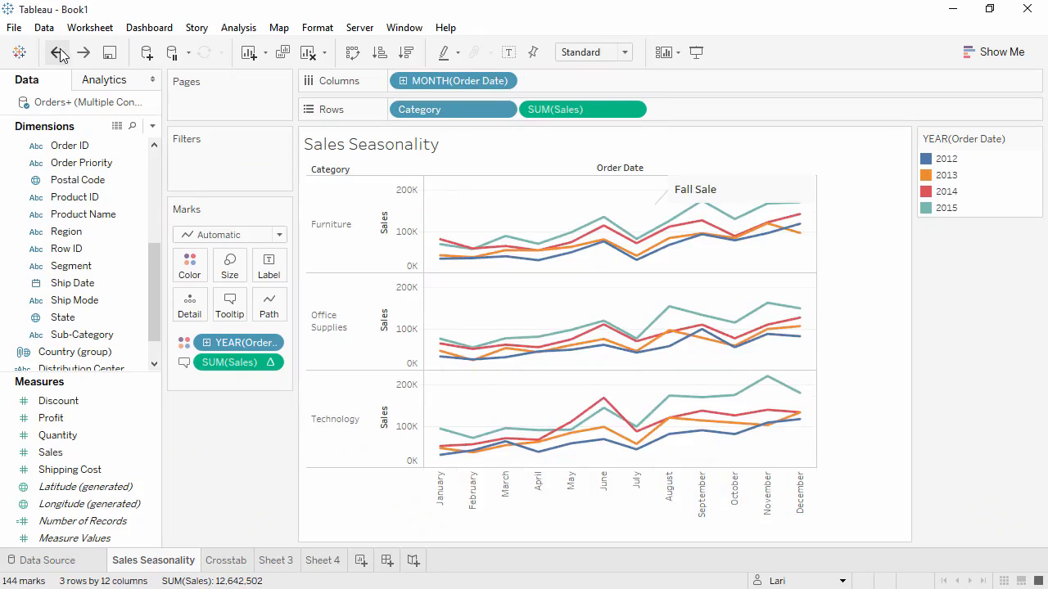
- Delete Sheet 4 from the workbook
left_click(322, 560)
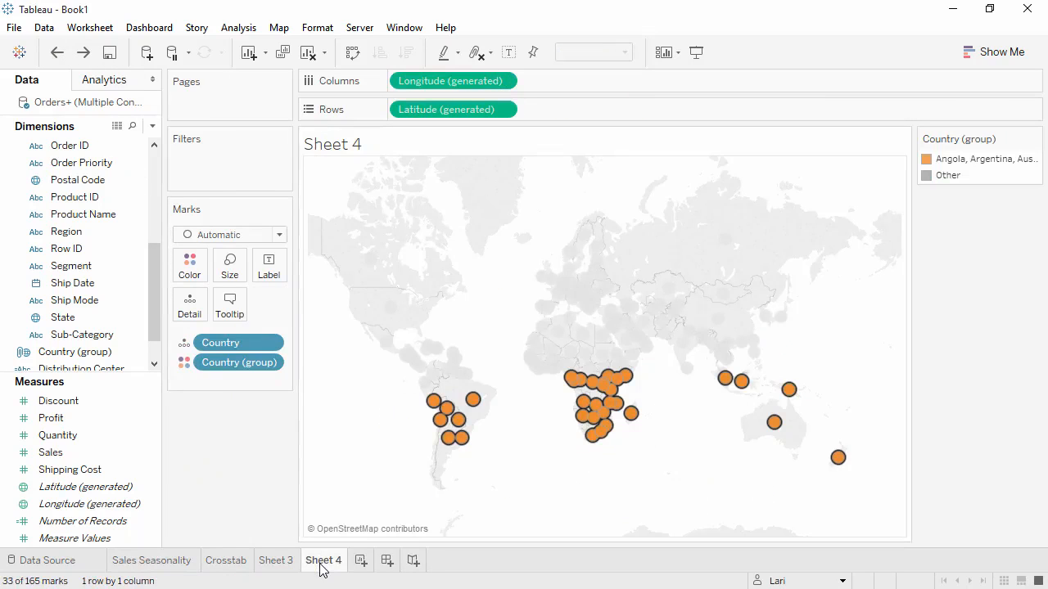
right_click(321, 570)
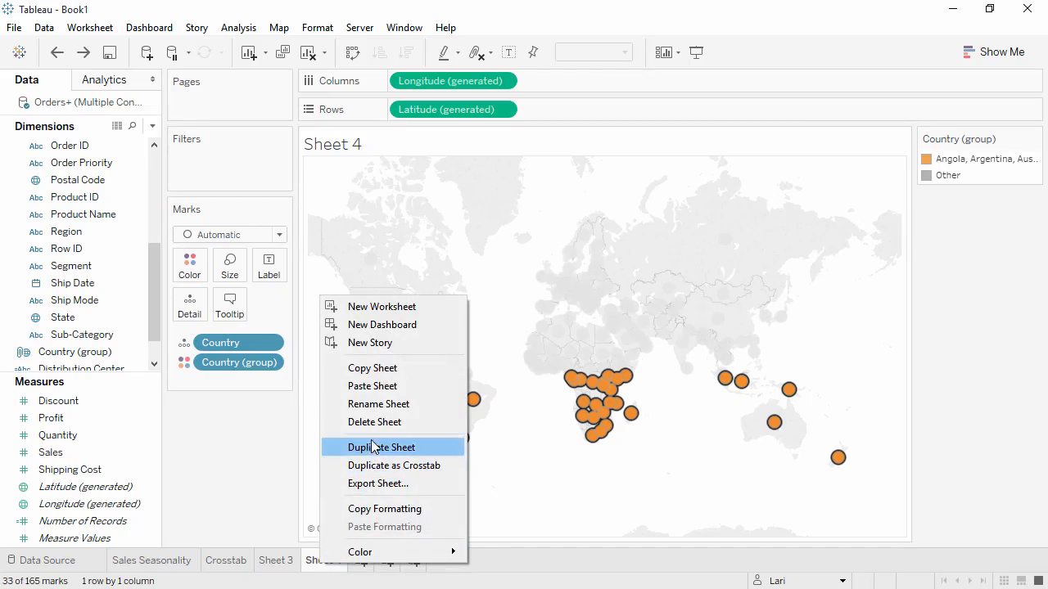
left_click(372, 445)
- Rename Sheet 3 as Global Sales and Profits
double_click(286, 562)
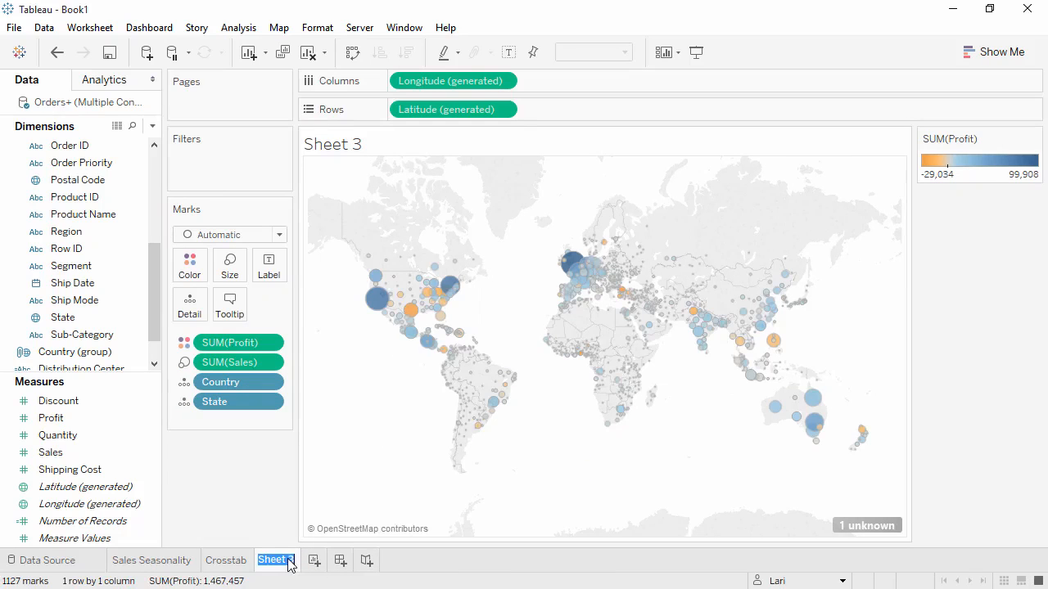
type("Global Sales and Profits")
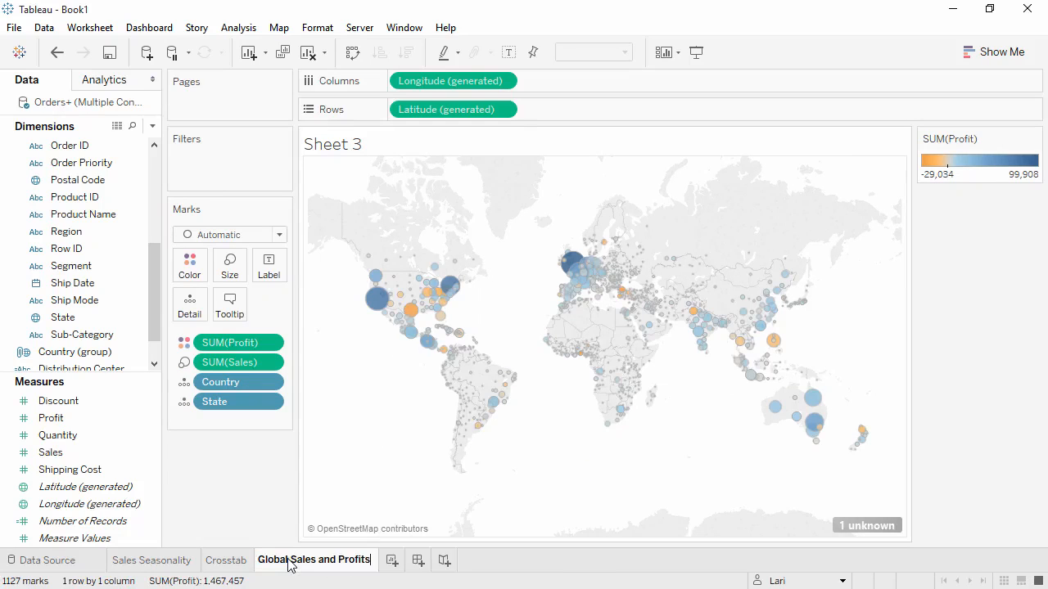
left_click(215, 506)
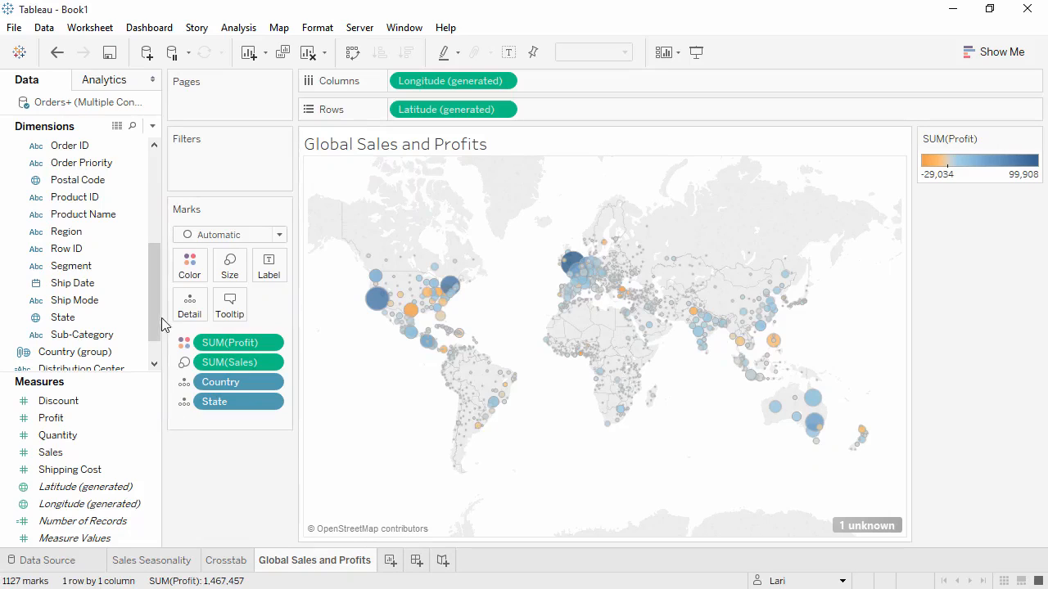
- Filter the Global Sales and Profits map by Category to include only Furniture
left_click_drag(153, 306, 154, 261)
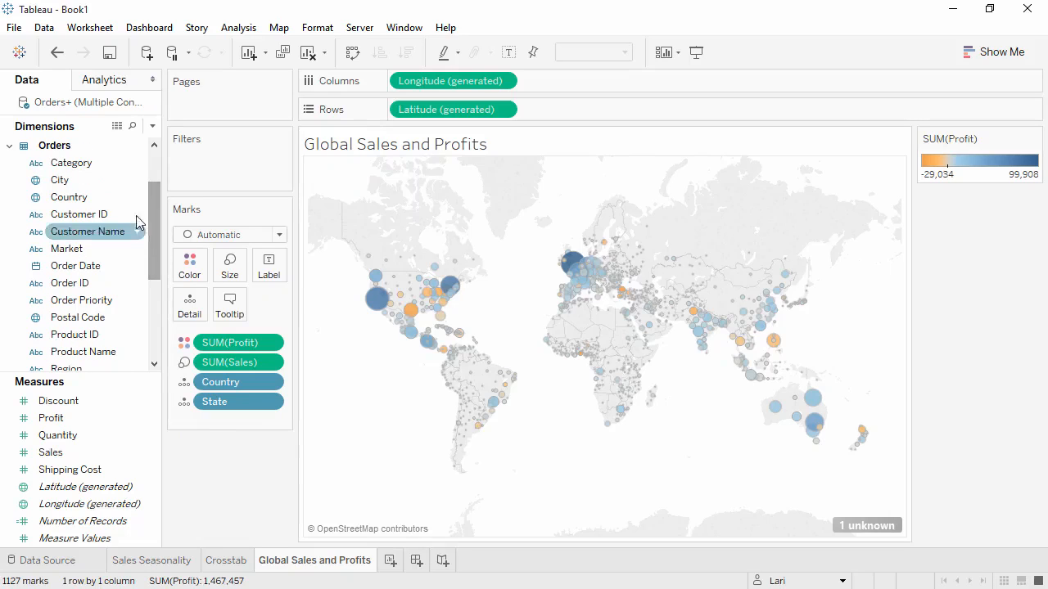
left_click_drag(131, 163, 211, 187)
left_click(369, 180)
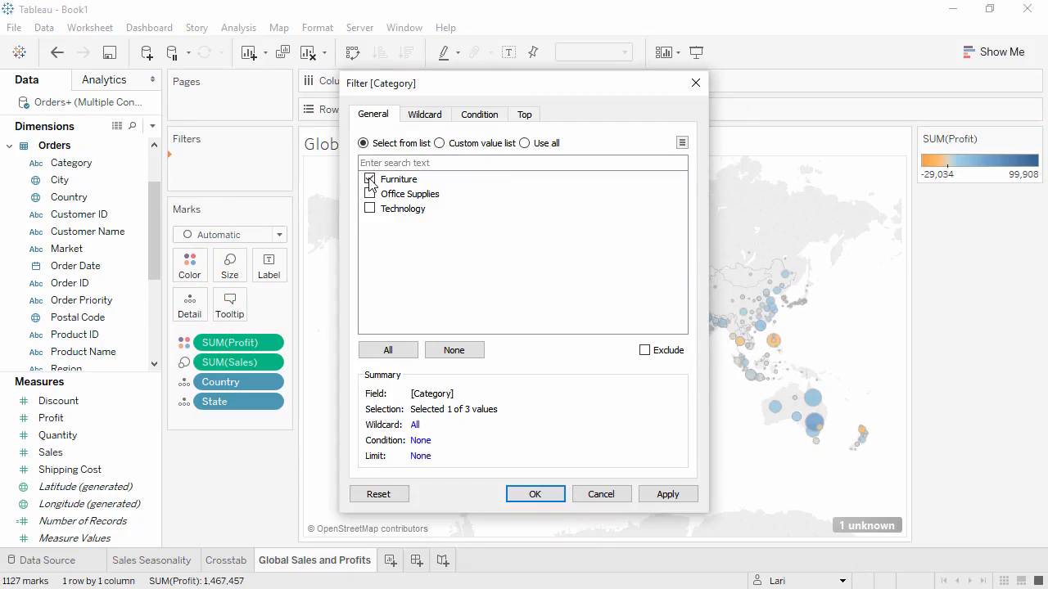
left_click(534, 496)
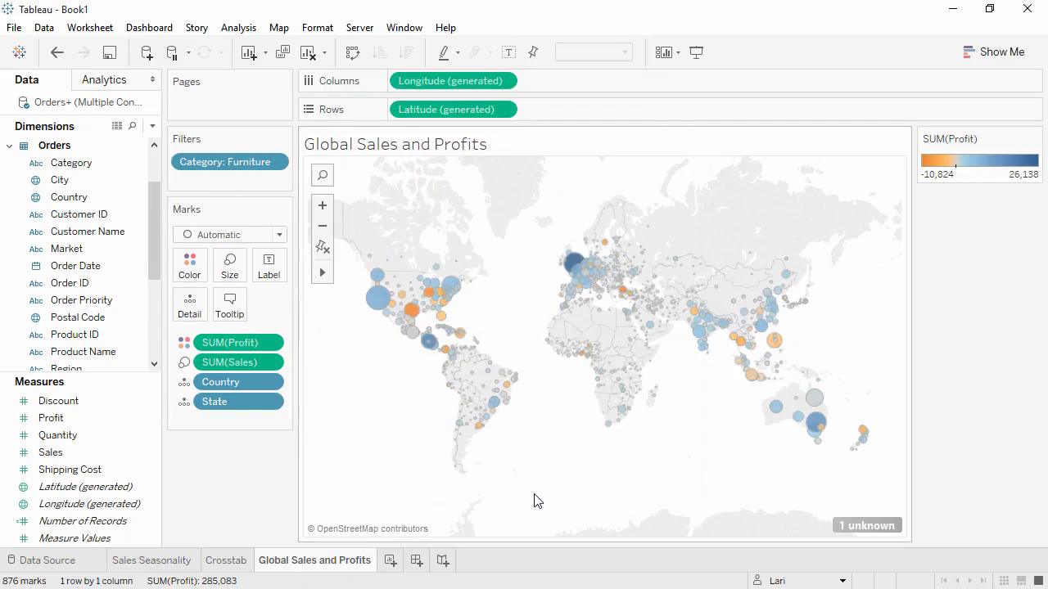
- Show the Category filter beside the map and change it to a single-value list
right_click(250, 163)
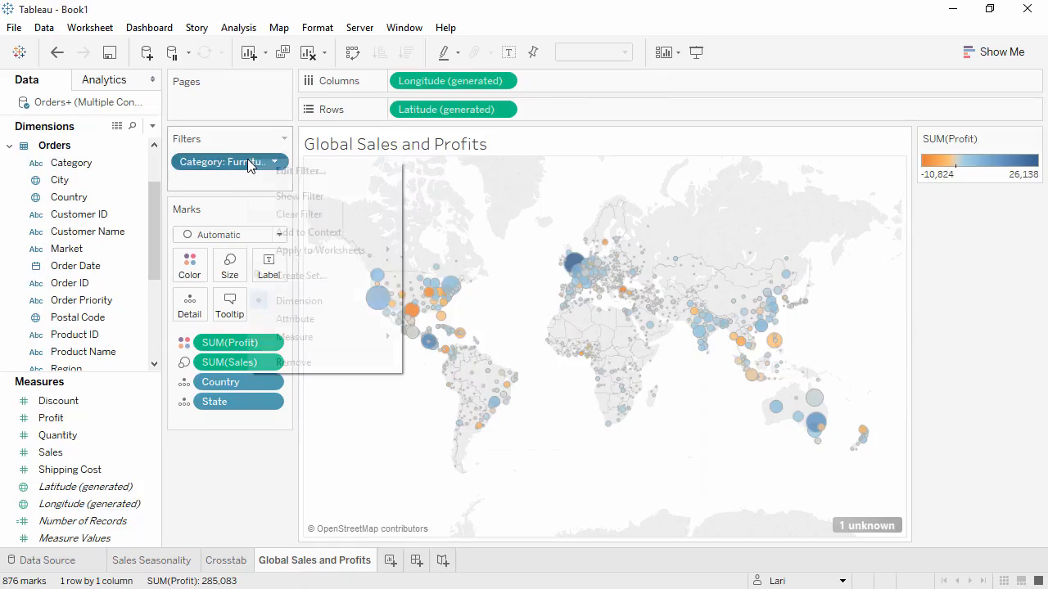
left_click(284, 197)
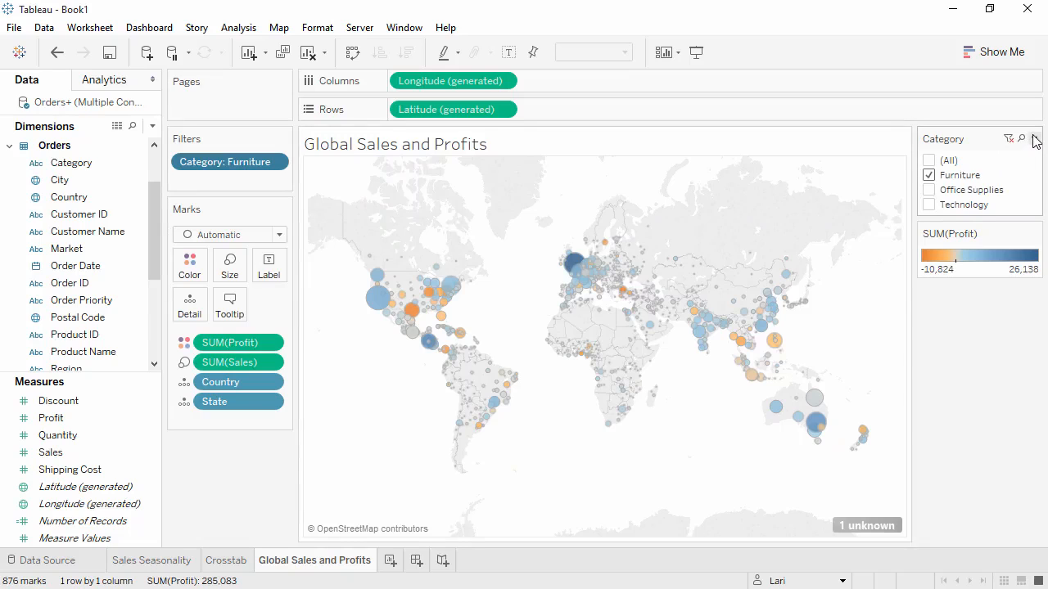
left_click(1035, 139)
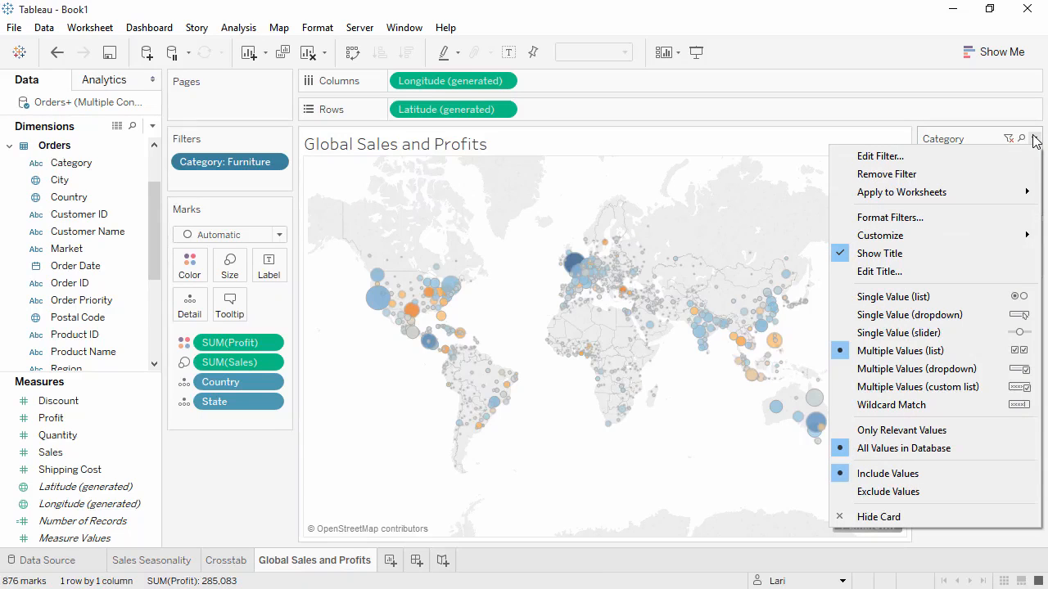
left_click(993, 305)
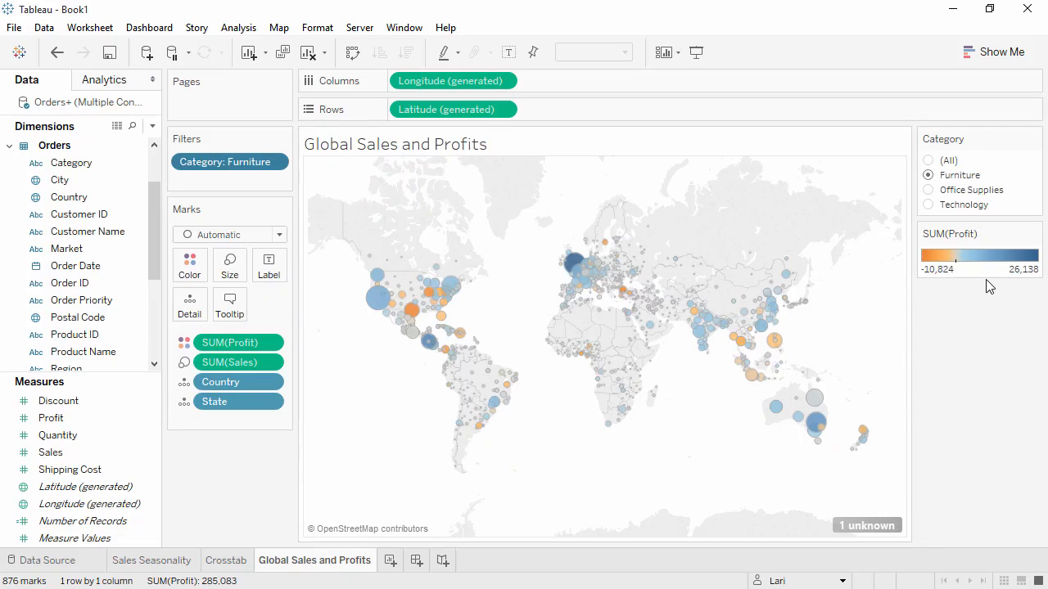
- Switch the Category filter through Office Supplies, Technology and Furniture, ending with all categories shown
left_click(928, 190)
left_click(929, 204)
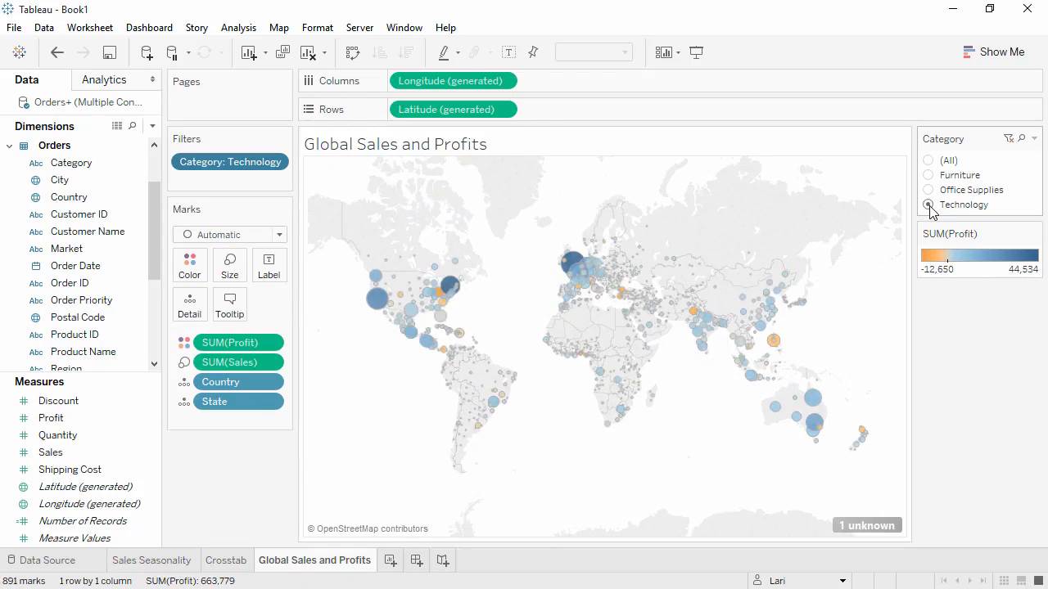
left_click(929, 175)
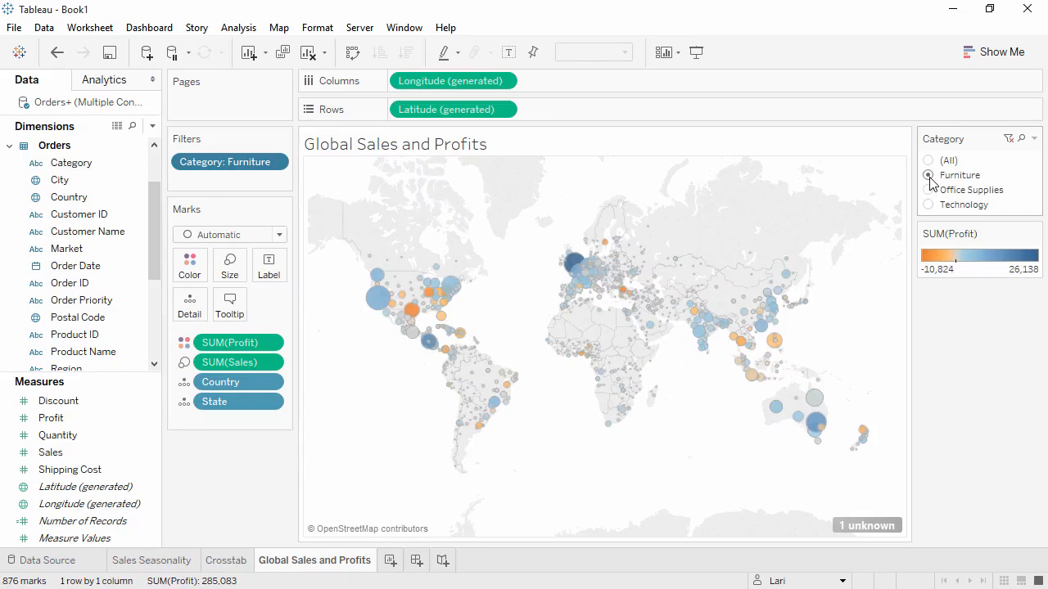
left_click(929, 160)
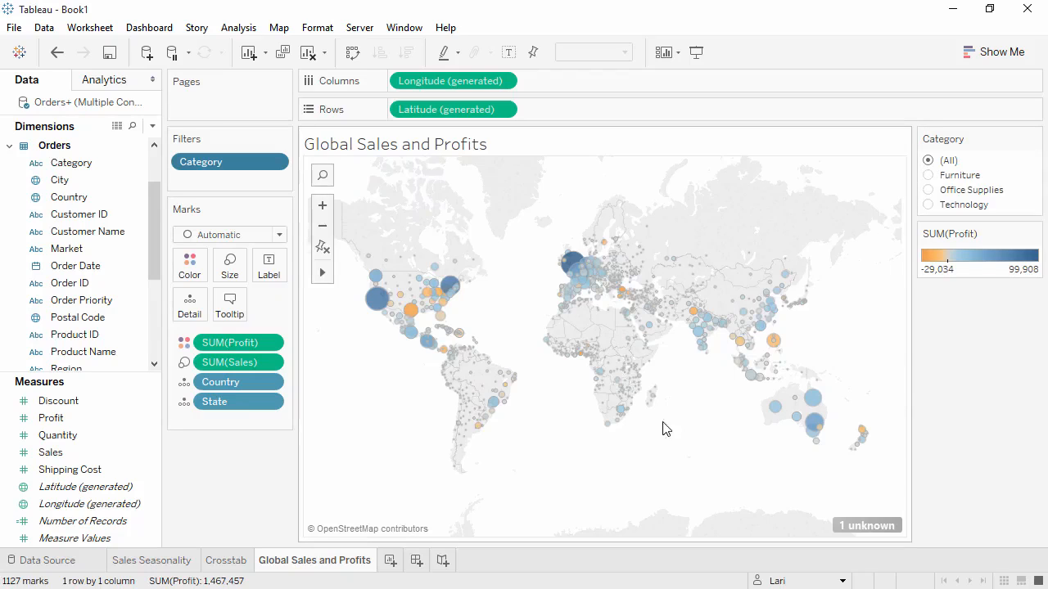
- Add a new worksheet and select the Category, Sub-Category and Sales fields together with the Show Me chart choices open
left_click(390, 562)
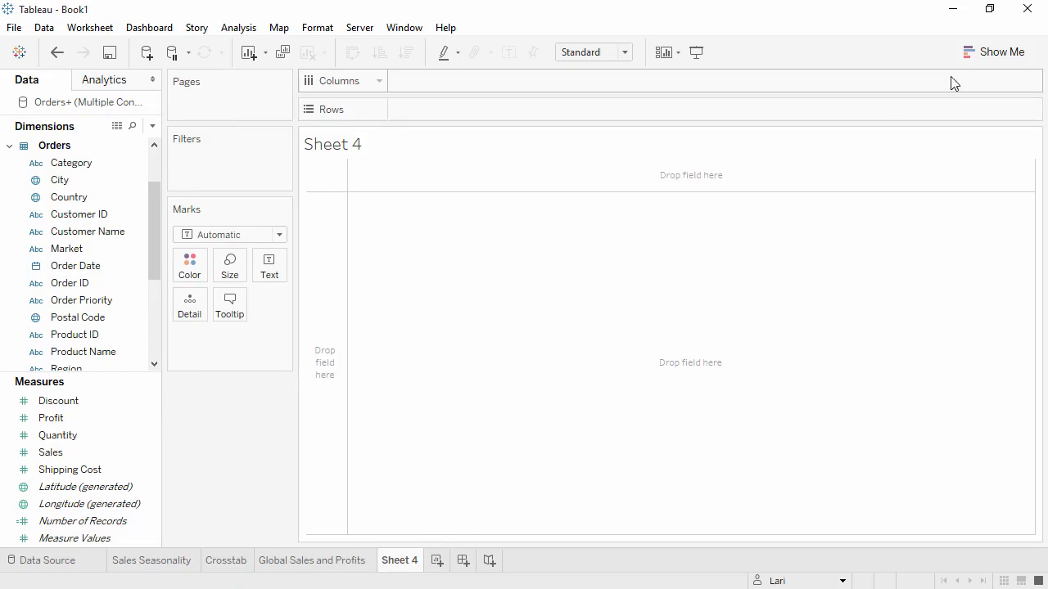
left_click(991, 56)
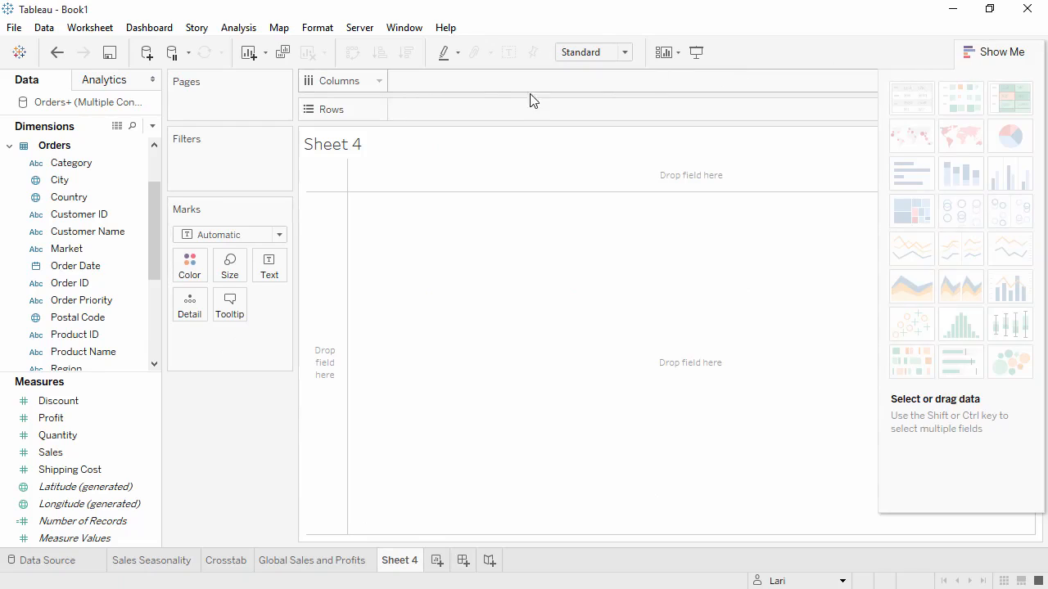
left_click(135, 164)
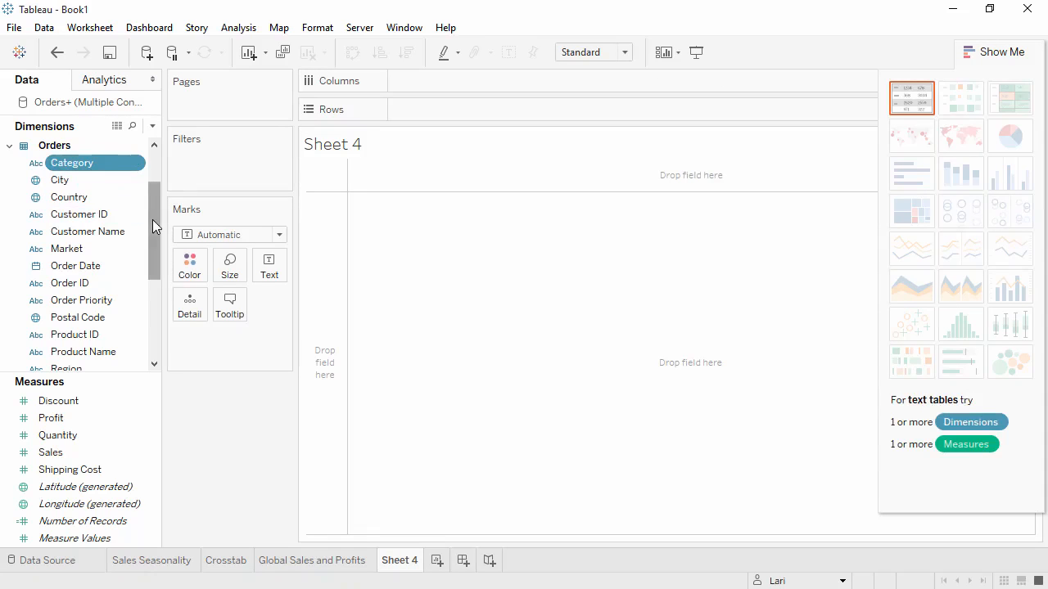
left_click_drag(152, 219, 153, 282)
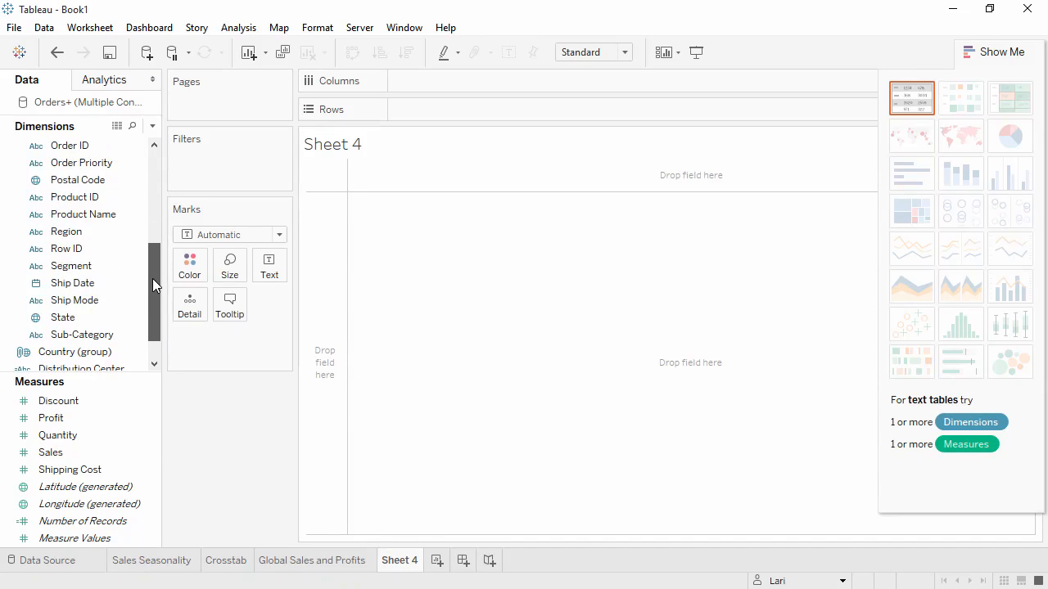
left_click(67, 339)
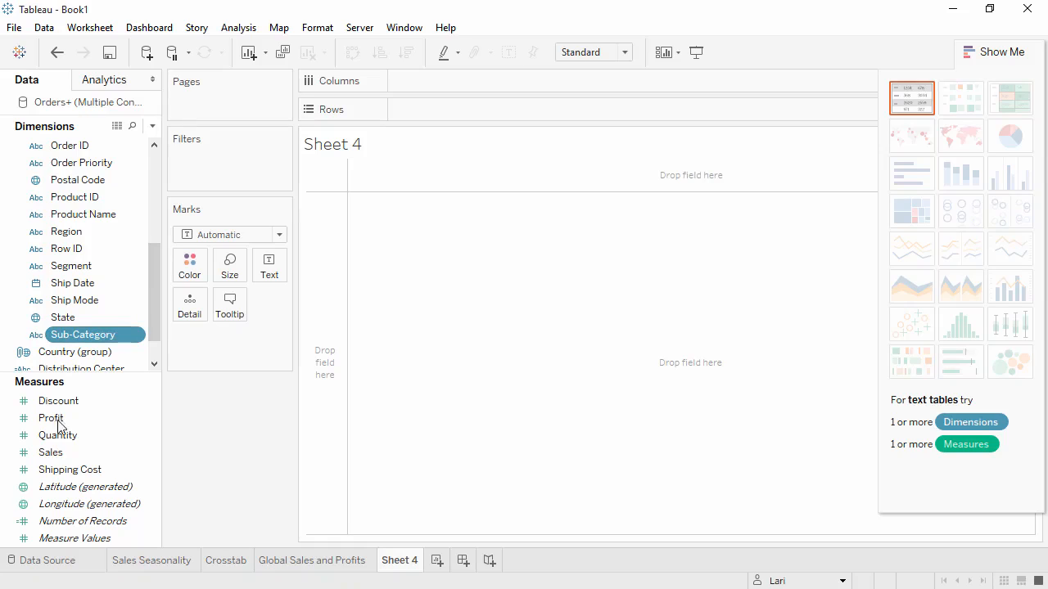
left_click(52, 455, "ctrl")
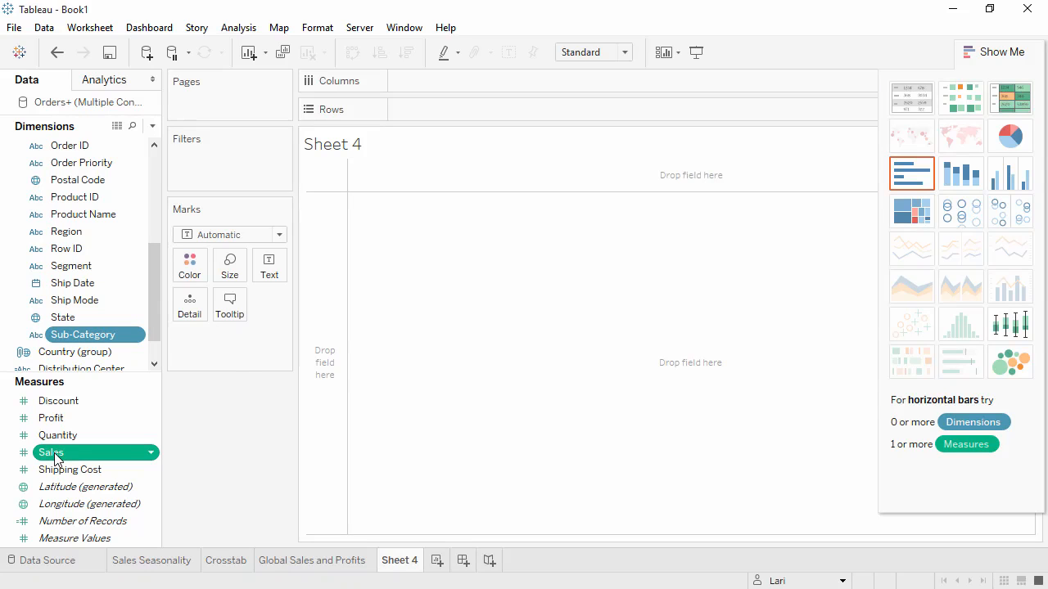
- Try the selected fields as a box-and-whisker plot, a treemap and side-by-side circles
left_click(1008, 332)
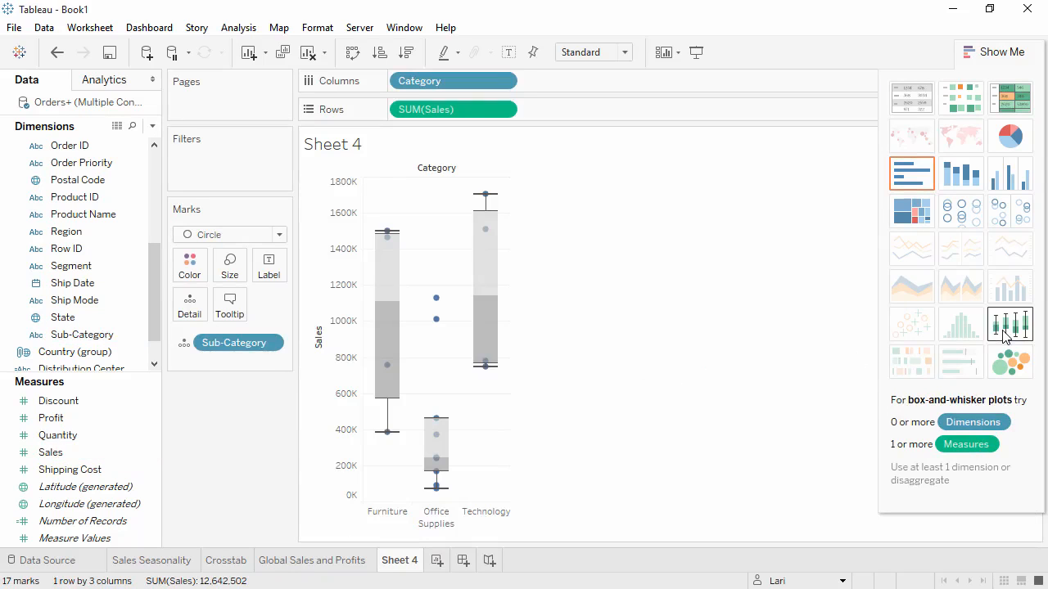
left_click(911, 218)
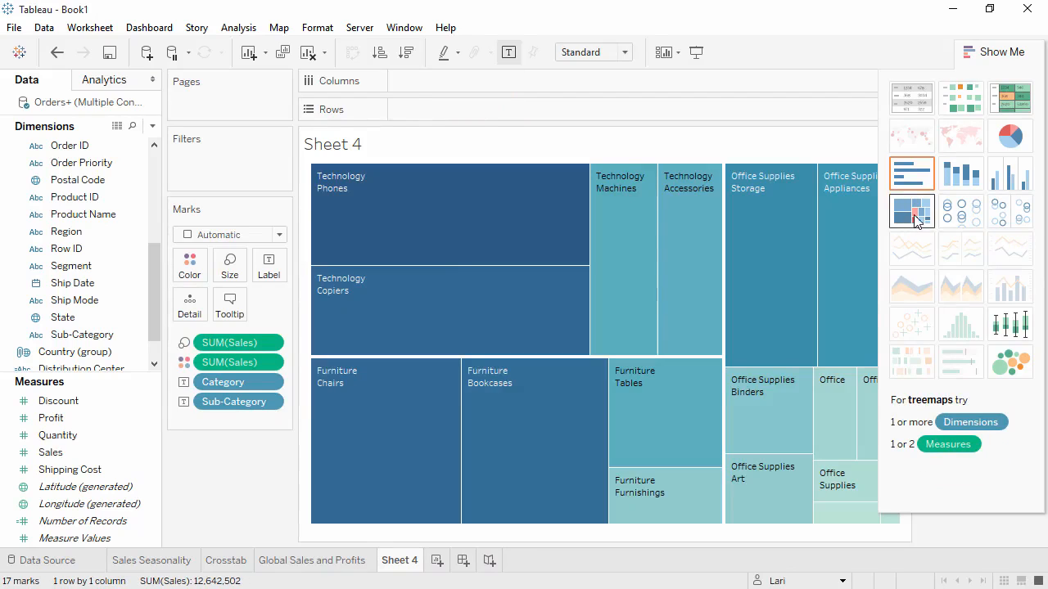
left_click(998, 215)
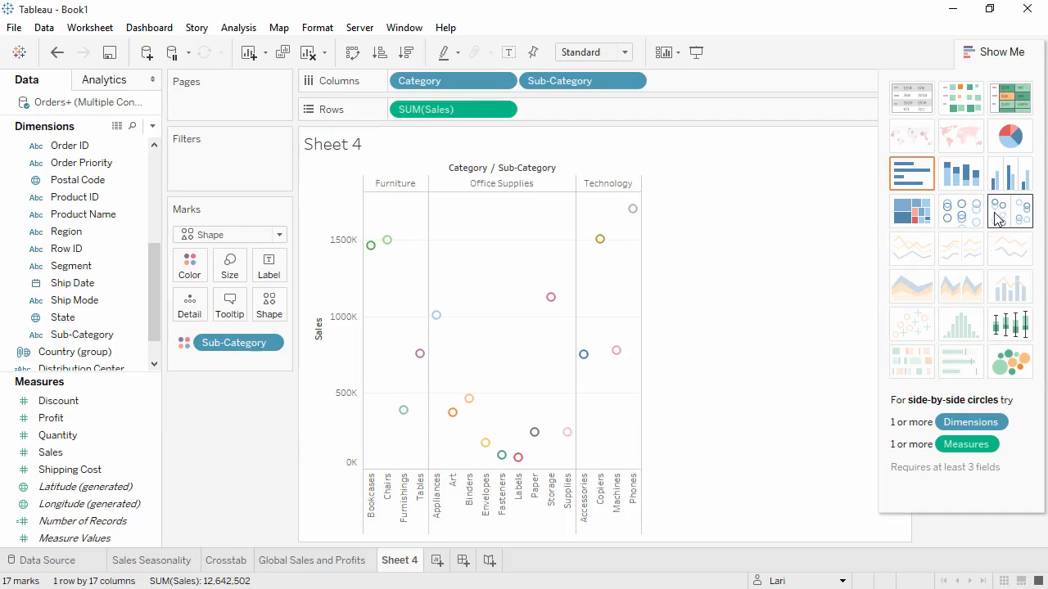
- Display Sales by Category and Sub-Category as horizontal bars and close the chart suggestions
left_click(921, 185)
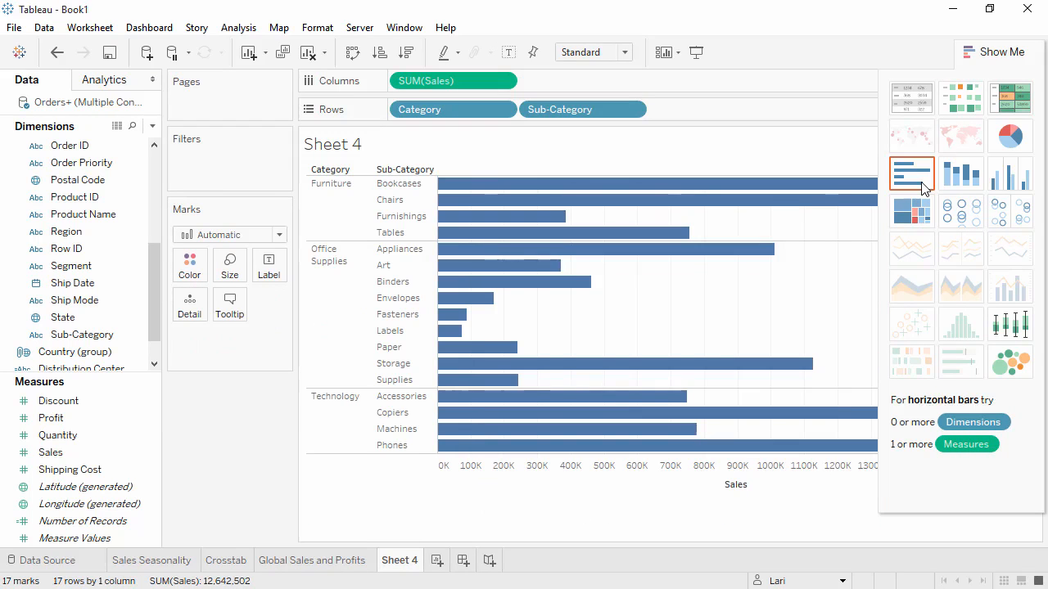
left_click(980, 54)
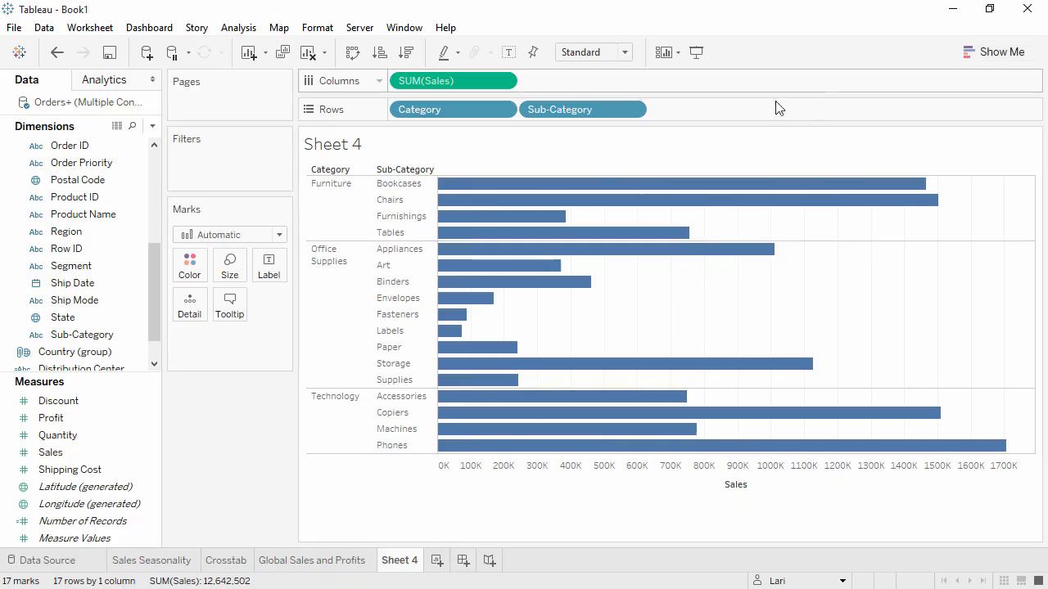
- Create a hierarchy named Products from the Category and Sub-Category dimensions
left_click(90, 336)
left_click_drag(93, 339, 94, 202)
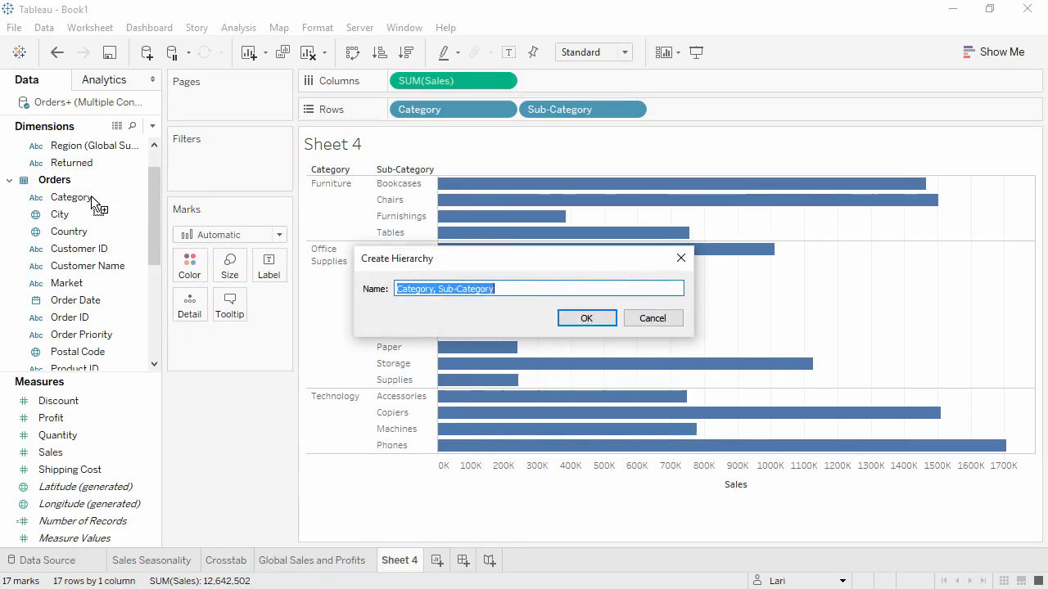
type("Products")
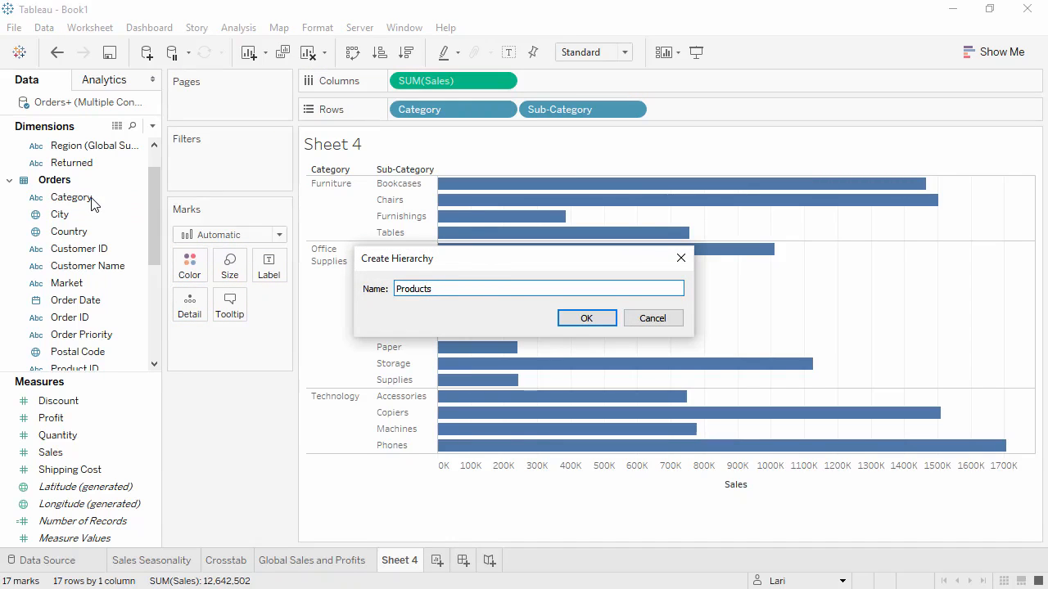
left_click(582, 318)
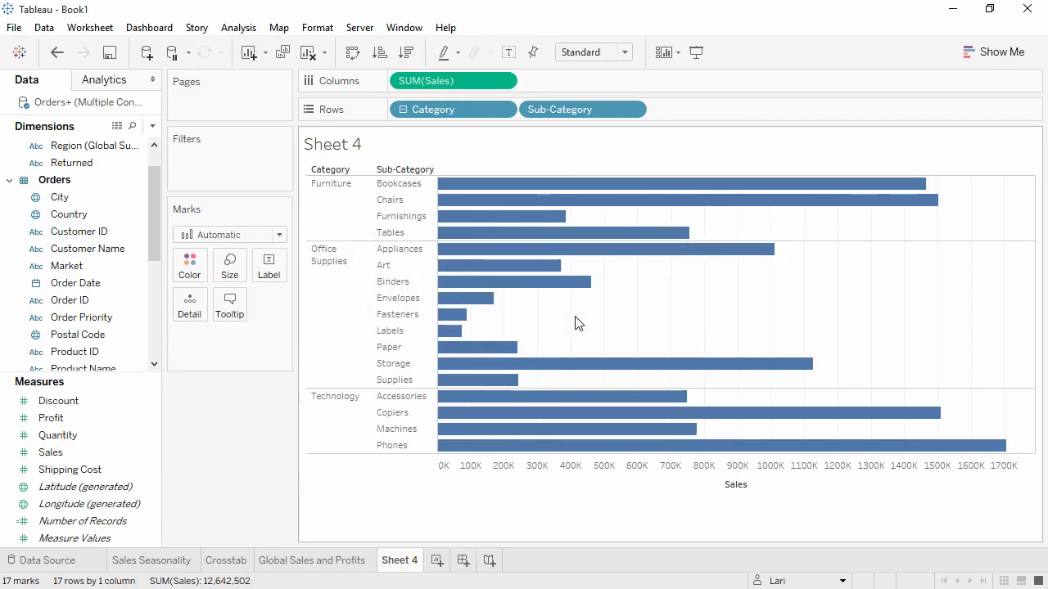
- Add Product Name to the Products hierarchy below Sub-Category
scroll(158, 259, "down", 1)
left_click_drag(156, 259, 151, 333)
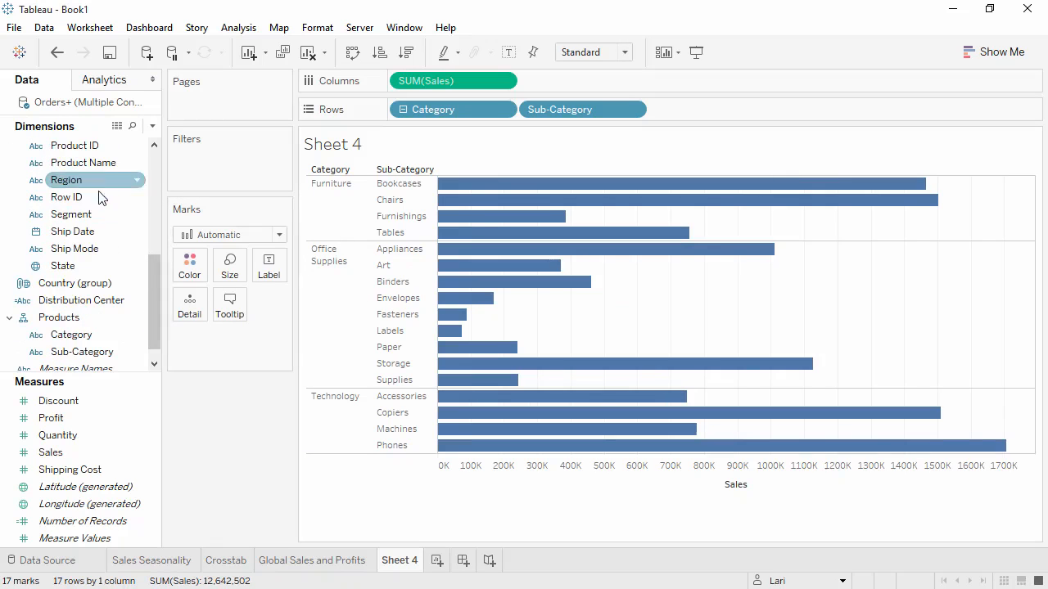
left_click_drag(100, 164, 102, 366)
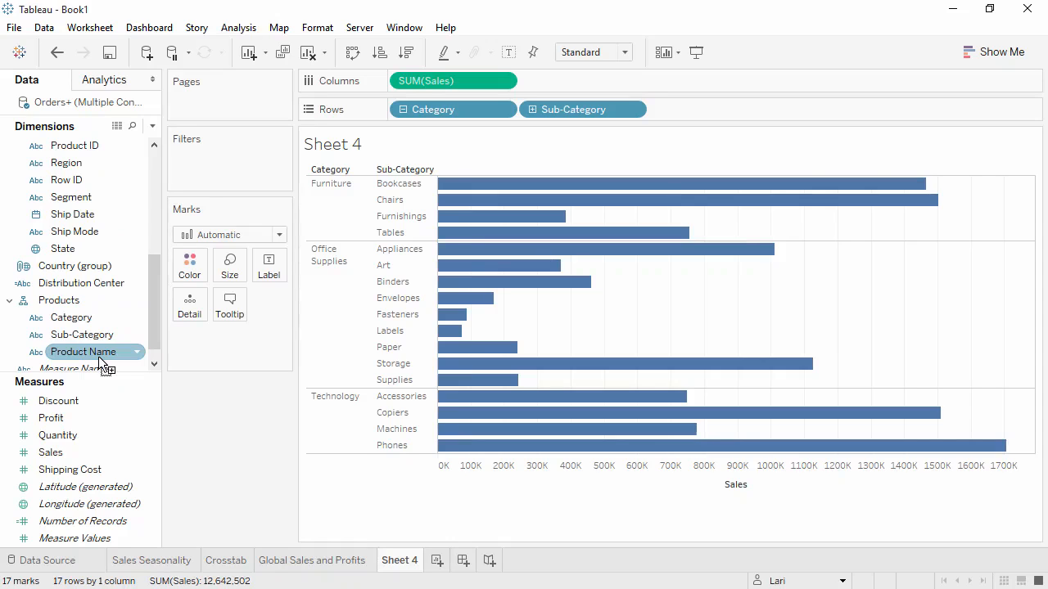
- Test the Products hierarchy by collapsing and re-expanding Category, and drilling into Product Name and back to Sub-Category
left_click(403, 109)
left_click(402, 112)
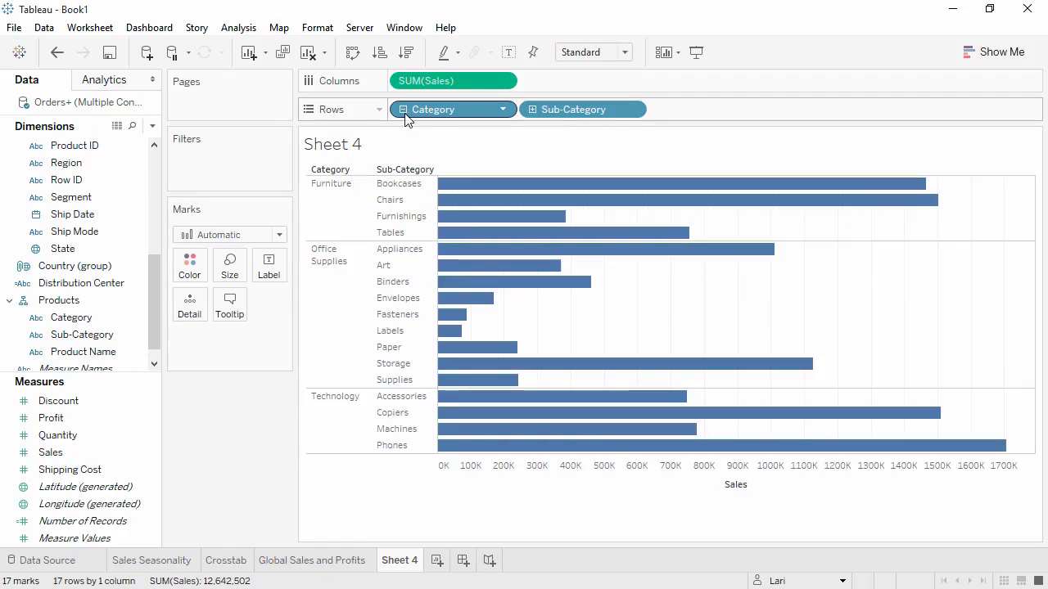
left_click(533, 109)
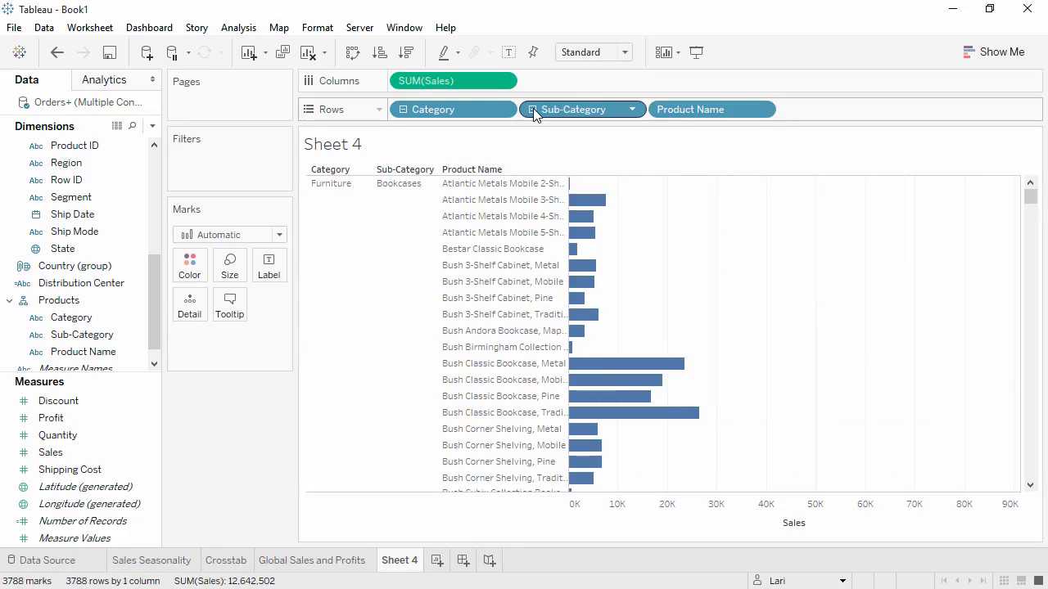
left_click(533, 109)
- Sort the bars descending by Sales, first at the collapsed Category level and again with the sub-categories expanded
left_click(402, 108)
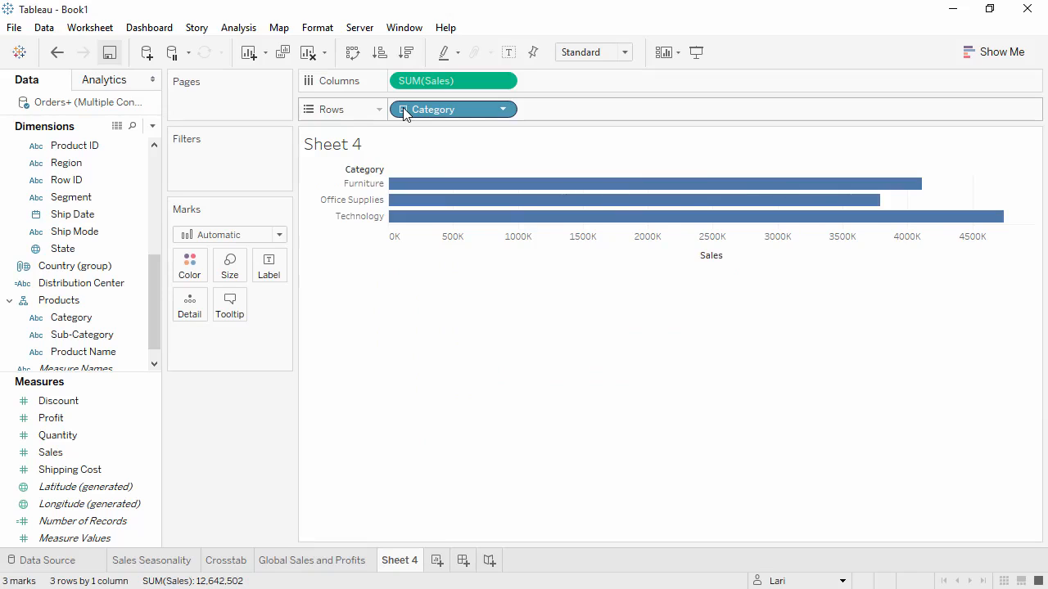
left_click(408, 54)
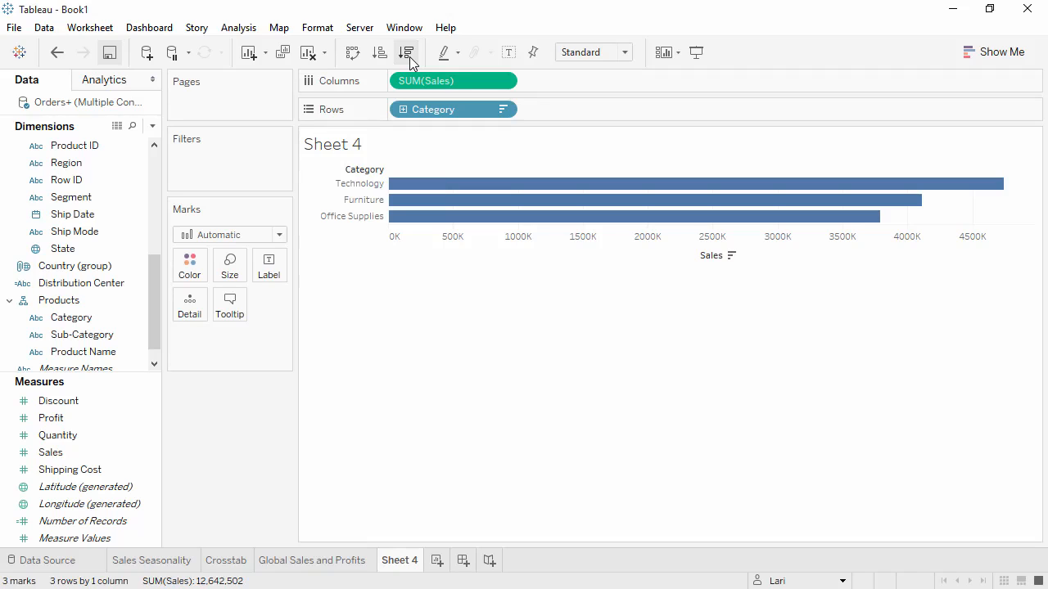
left_click(404, 110)
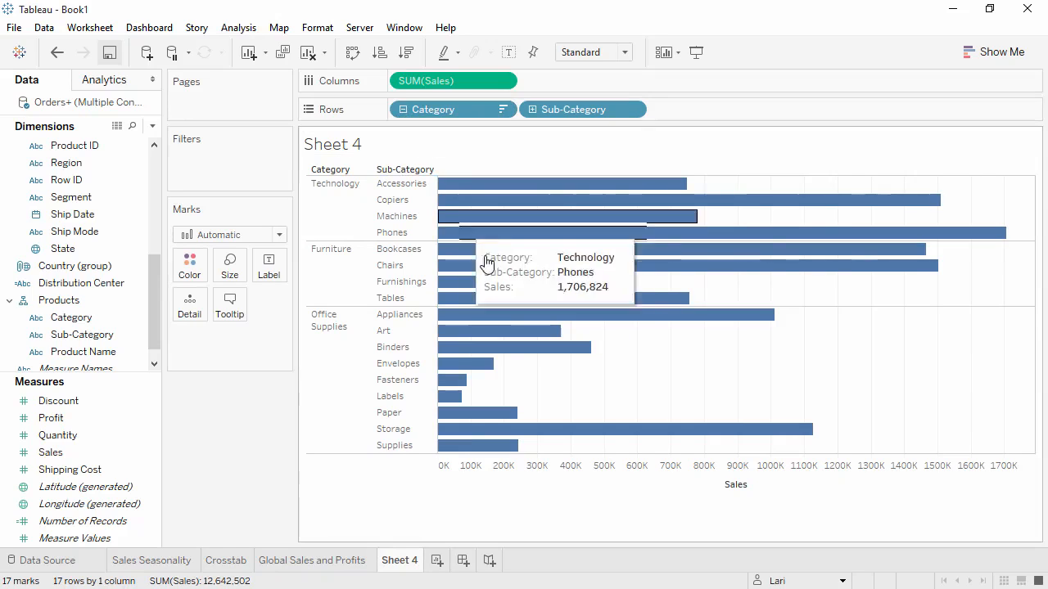
left_click(759, 487)
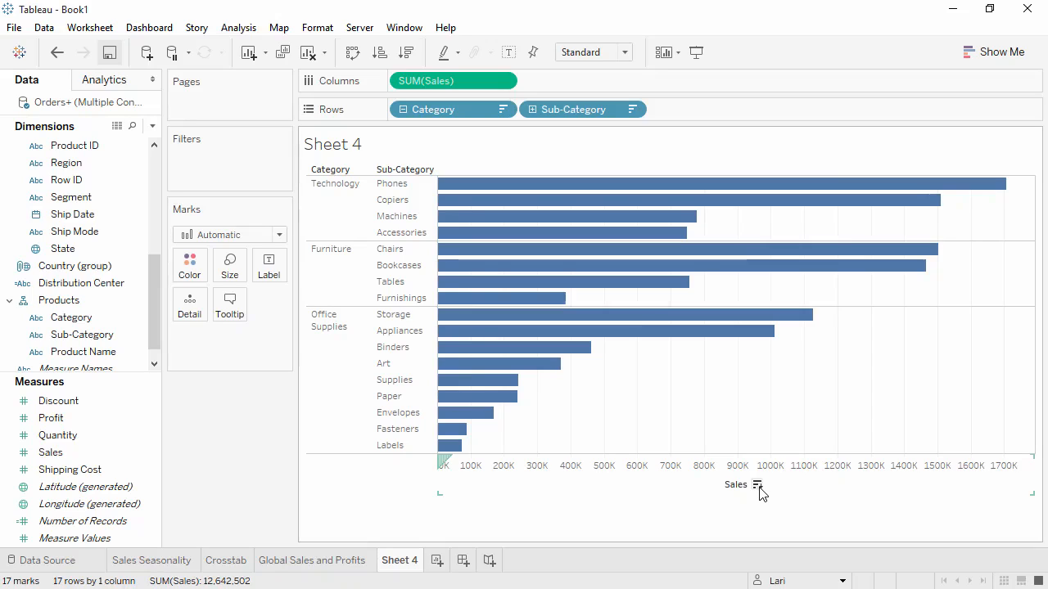
- Show the Sales labels on the bars and hide them again
left_click(508, 53)
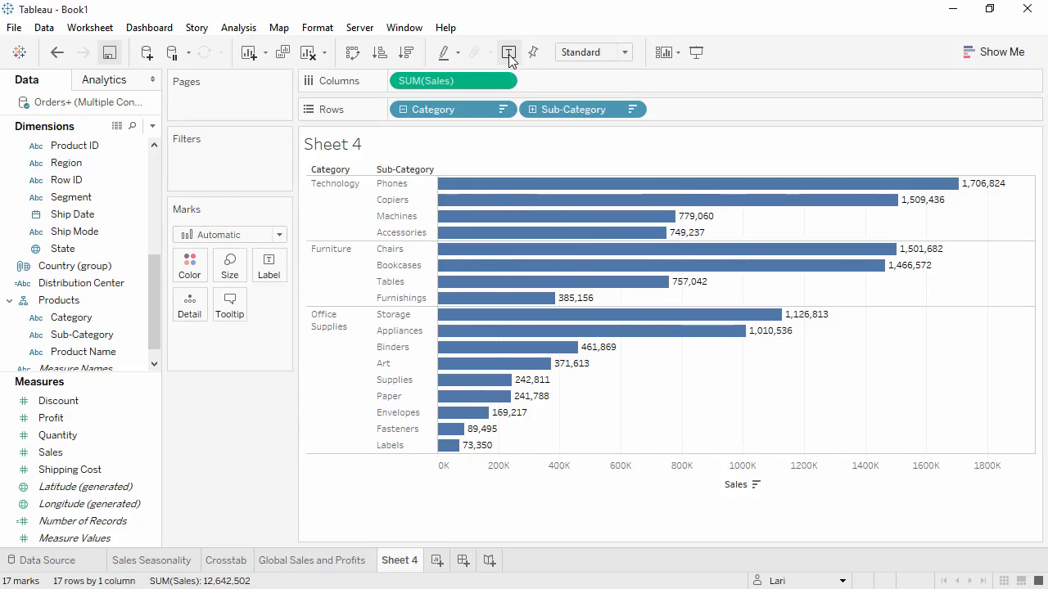
left_click(509, 52)
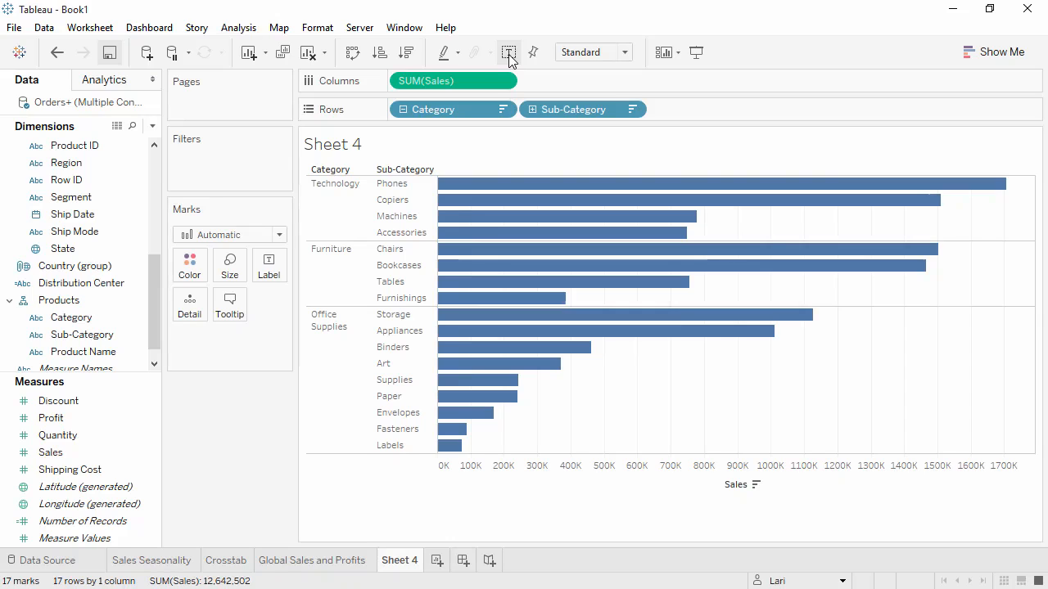
- Color the bars by Profit and split the chart into one column per Market
left_click_drag(92, 419, 190, 267)
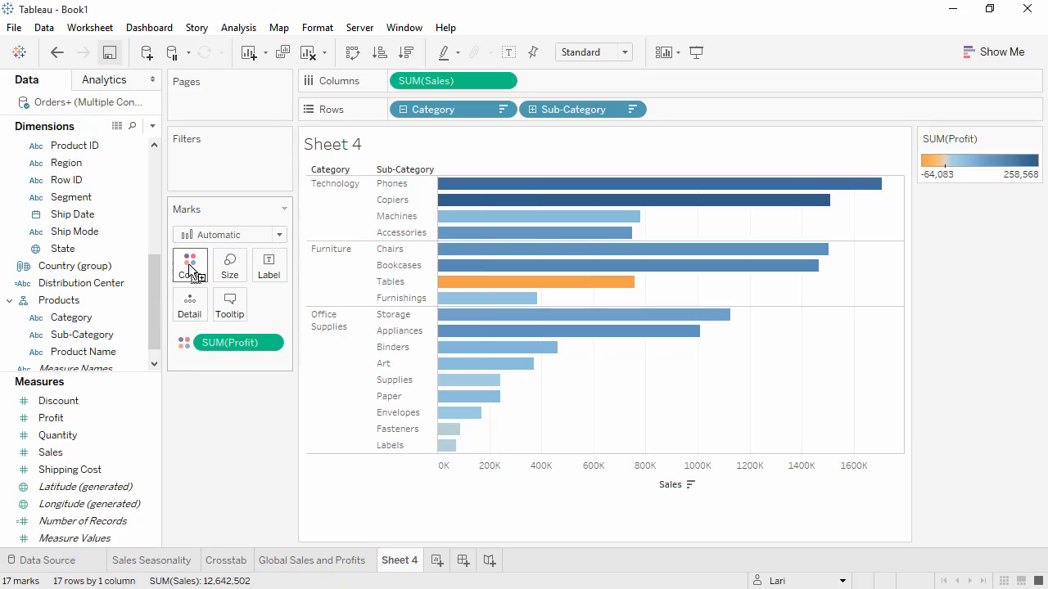
left_click_drag(153, 270, 153, 219)
left_click(110, 162)
left_click_drag(109, 162, 478, 163)
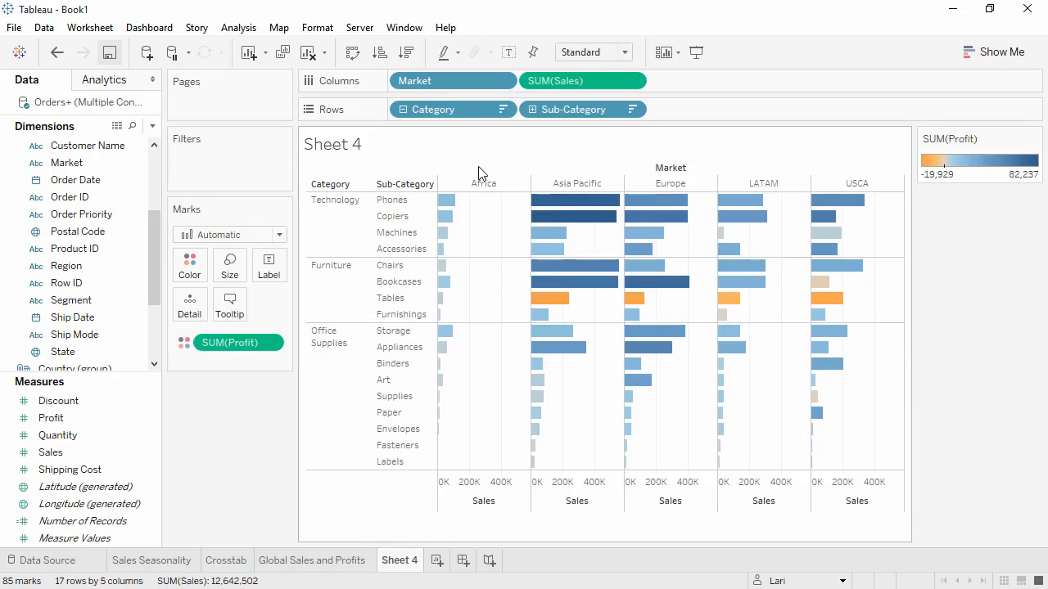
- Group the Art, Supplies, Paper, Envelopes, Fasteners and Labels sub-categories into one member
left_click(384, 380)
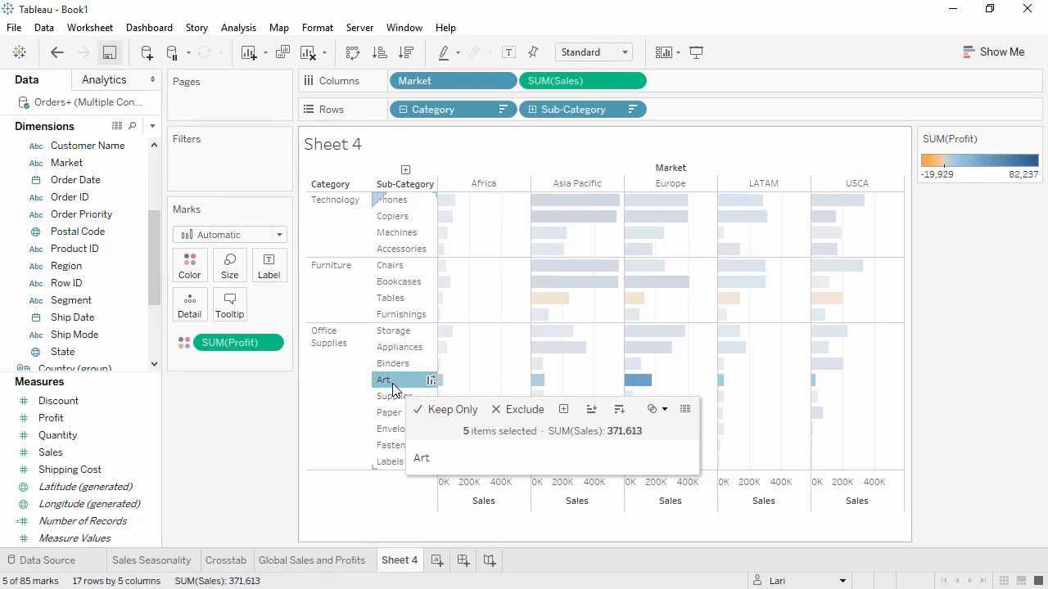
left_click_drag(393, 390, 390, 465)
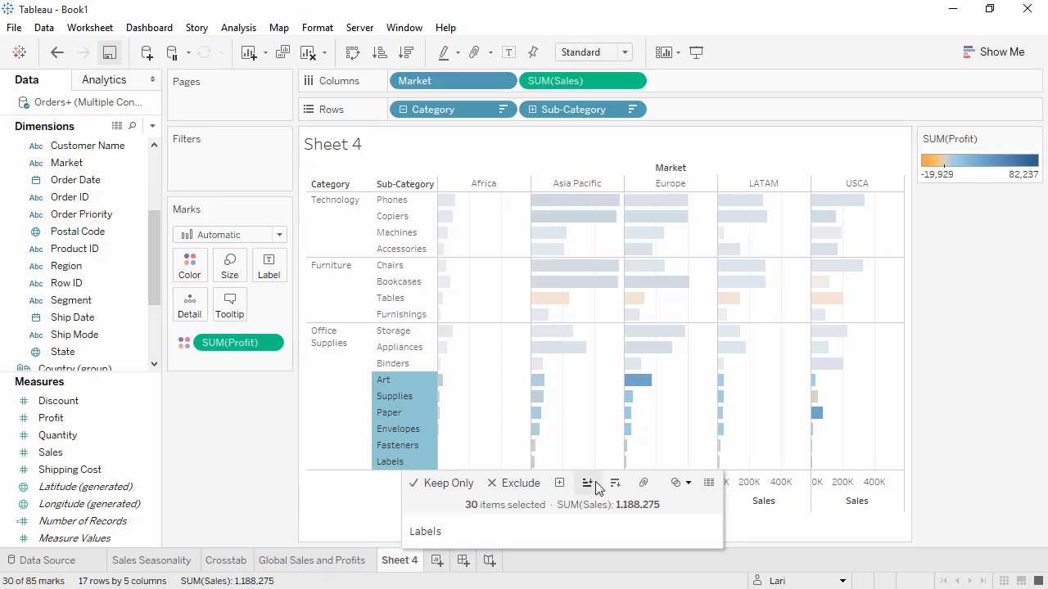
left_click(643, 488)
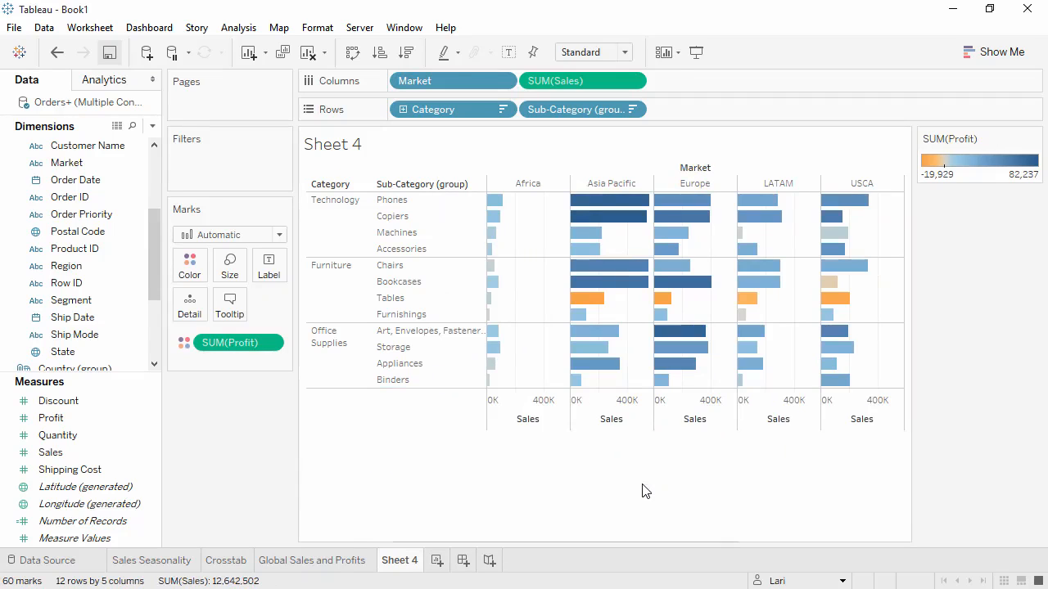
- Give the grouped Art, Envelopes and Fasteners member the alias Small Office Supplies
right_click(411, 335)
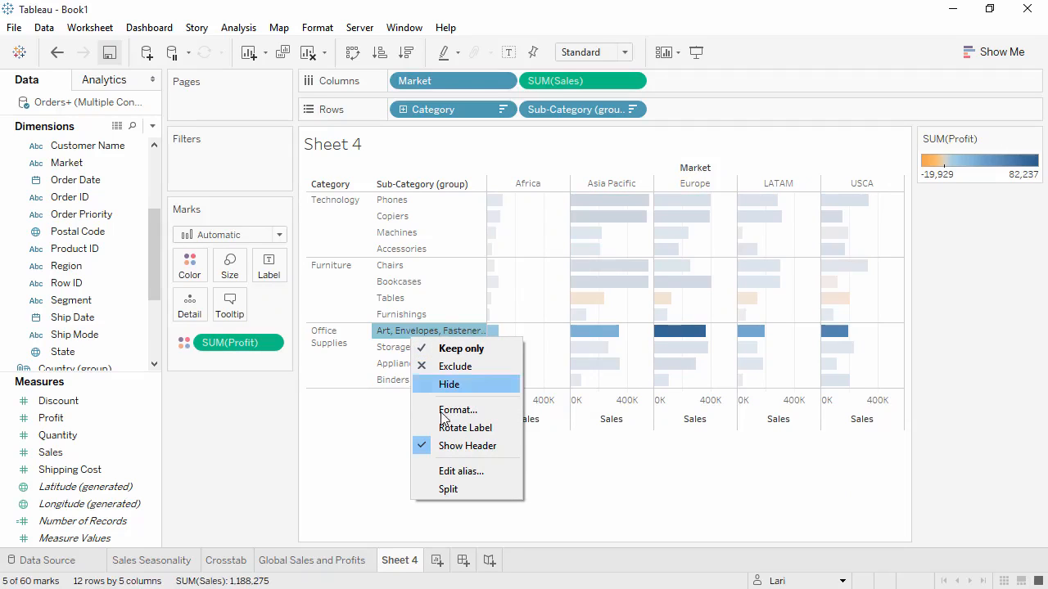
left_click(461, 471)
type("Small Office Supplies")
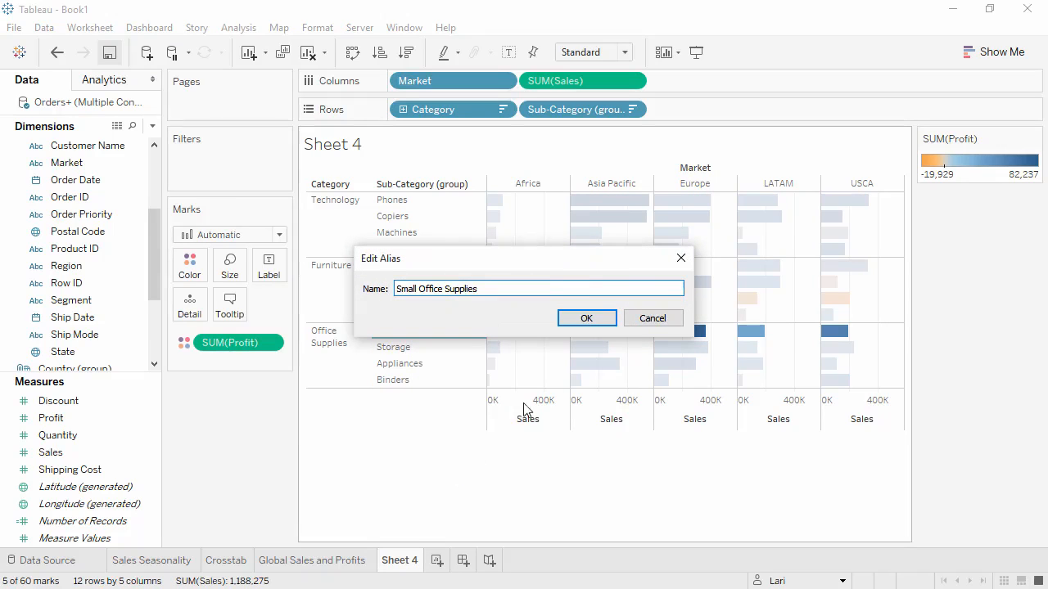
left_click(578, 321)
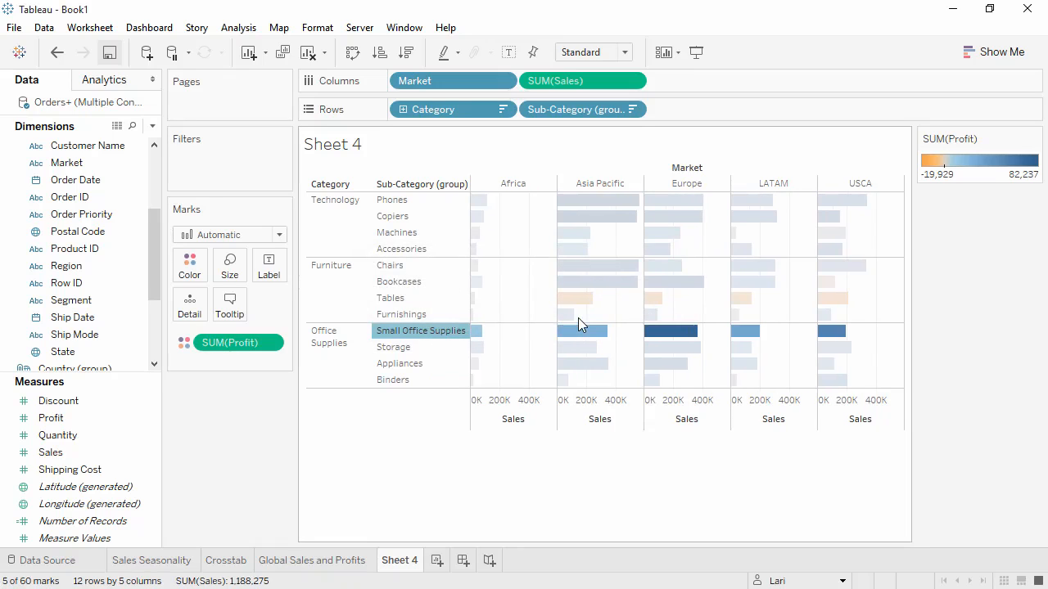
left_click(474, 136)
- Remove Market from the view and swap the rows and columns to make the bars vertical
left_click_drag(465, 82, 258, 411)
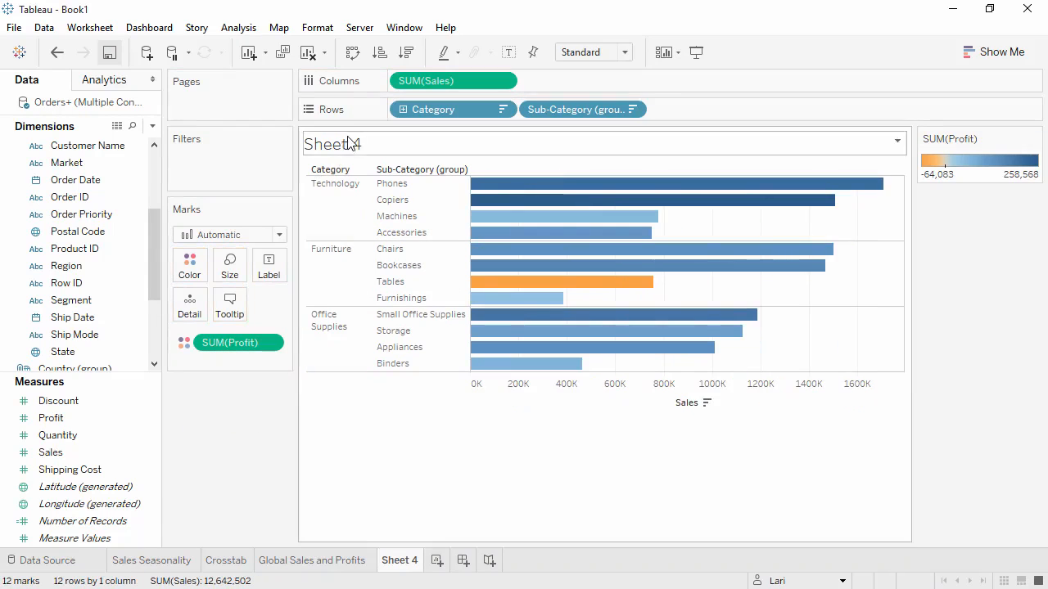
left_click(352, 53)
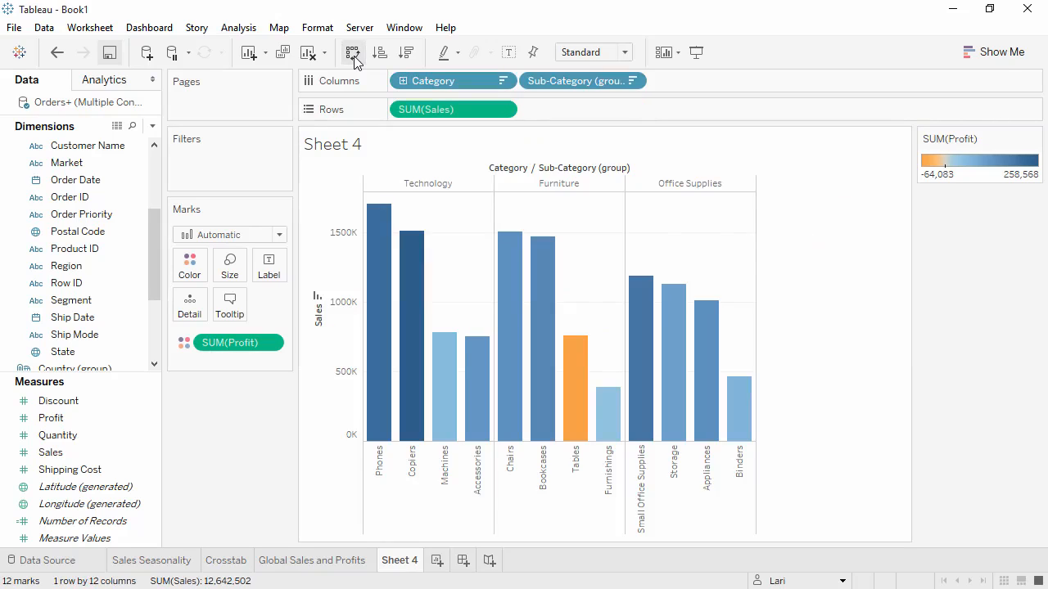
- Hide the field labels for columns and rename the worksheet as Sales by Sub-Category
right_click(512, 169)
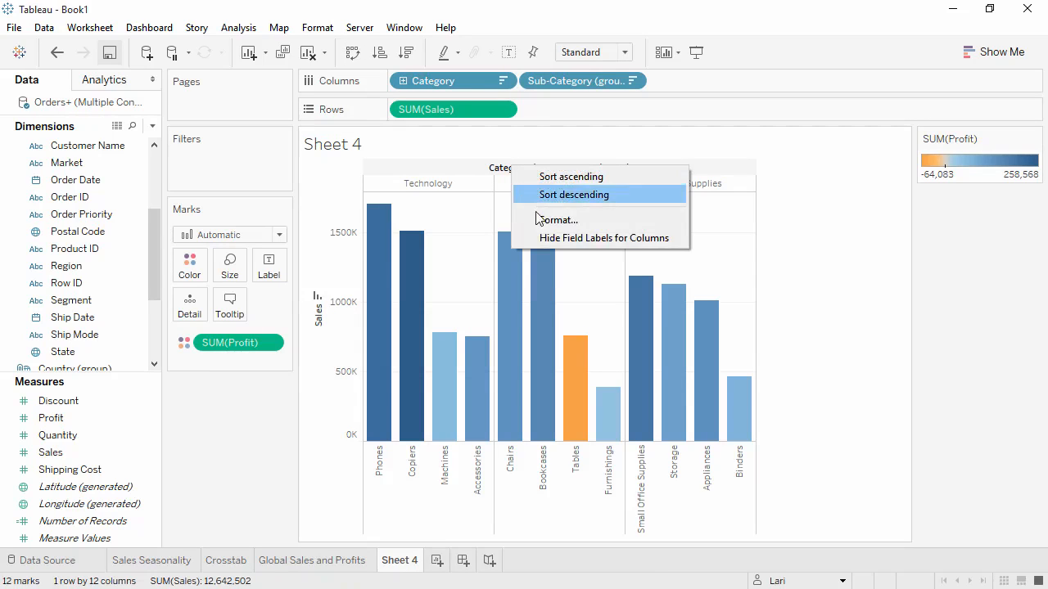
left_click(546, 238)
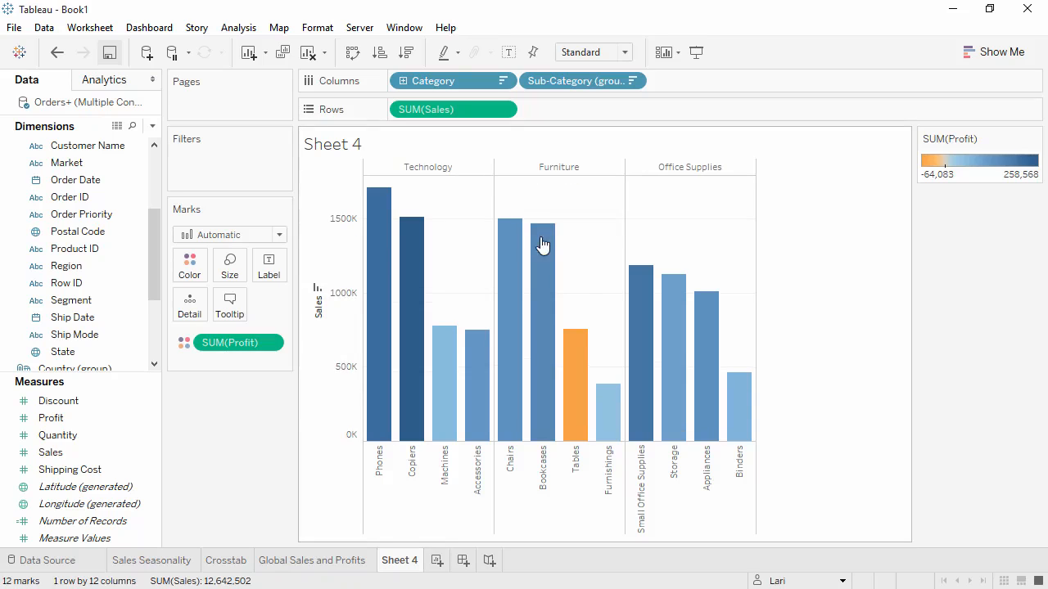
double_click(413, 565)
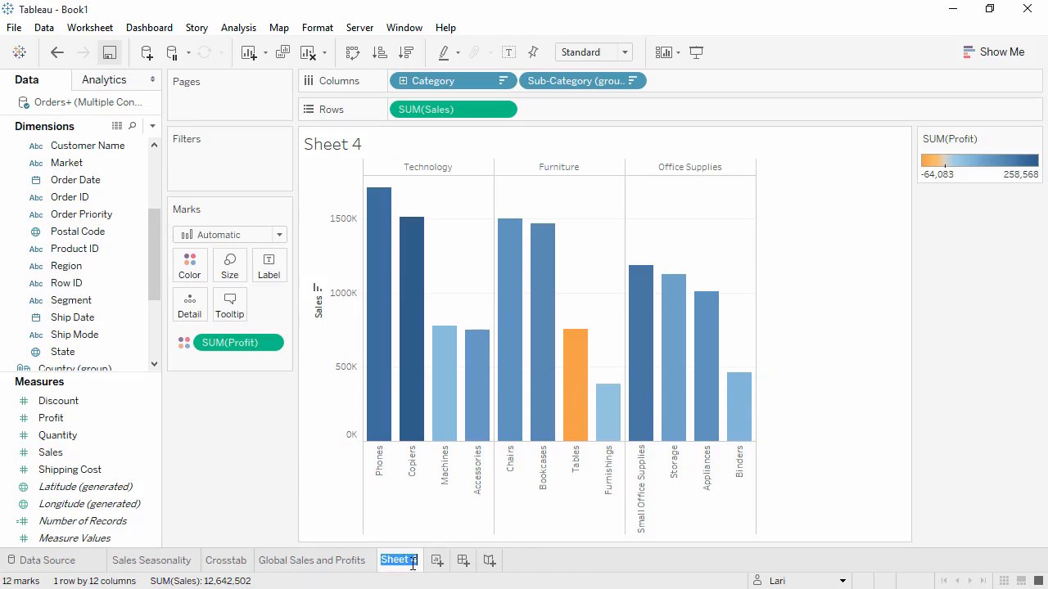
type("Sales by Sub-Category")
key("Return")
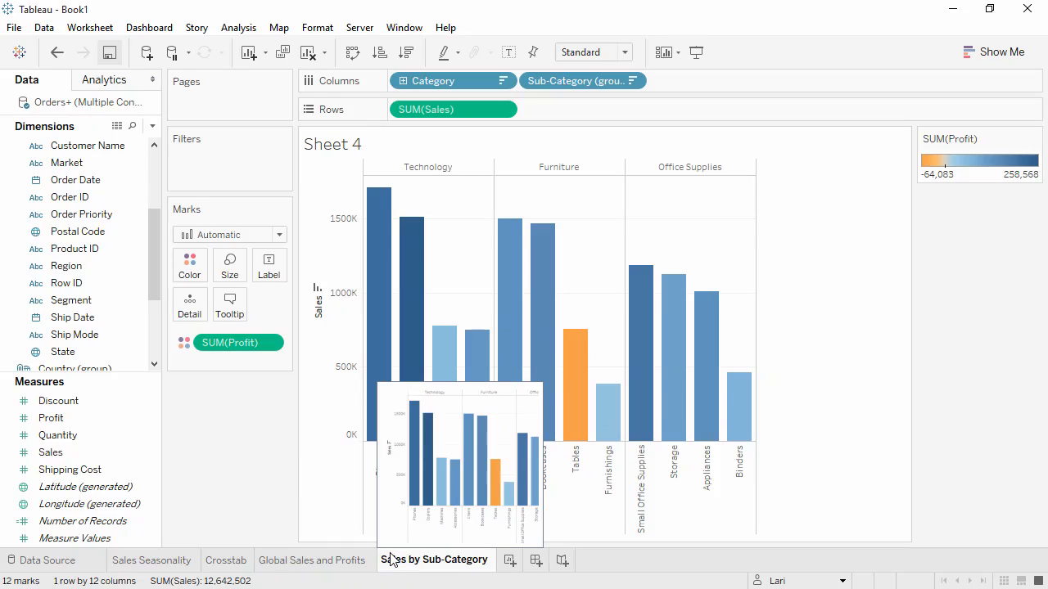
- Create a new worksheet and plot Profit on rows against Shipping Cost on columns
left_click(510, 561)
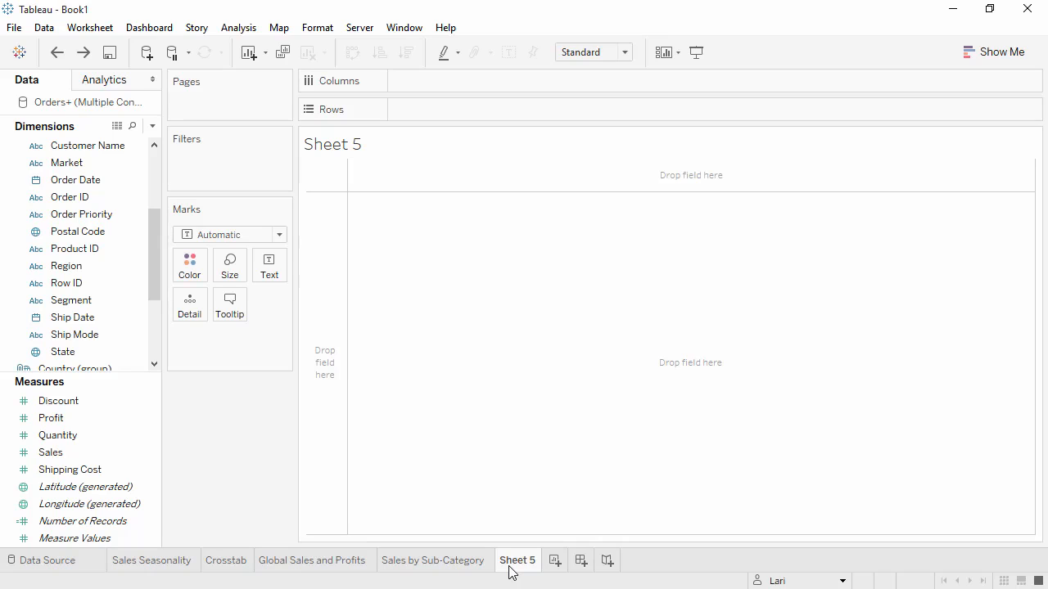
left_click_drag(99, 420, 431, 107)
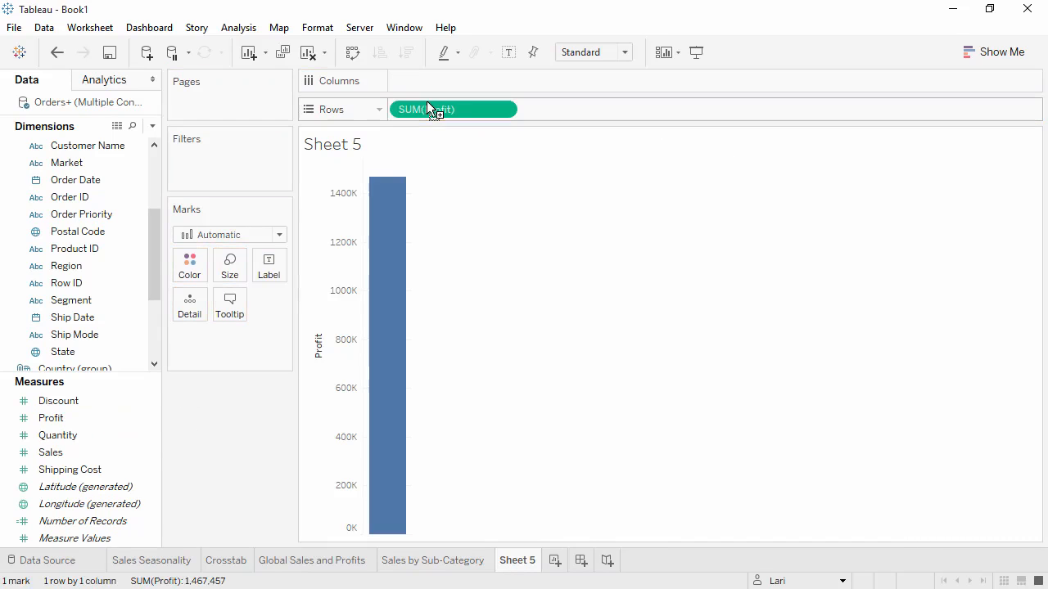
left_click_drag(96, 477, 420, 90)
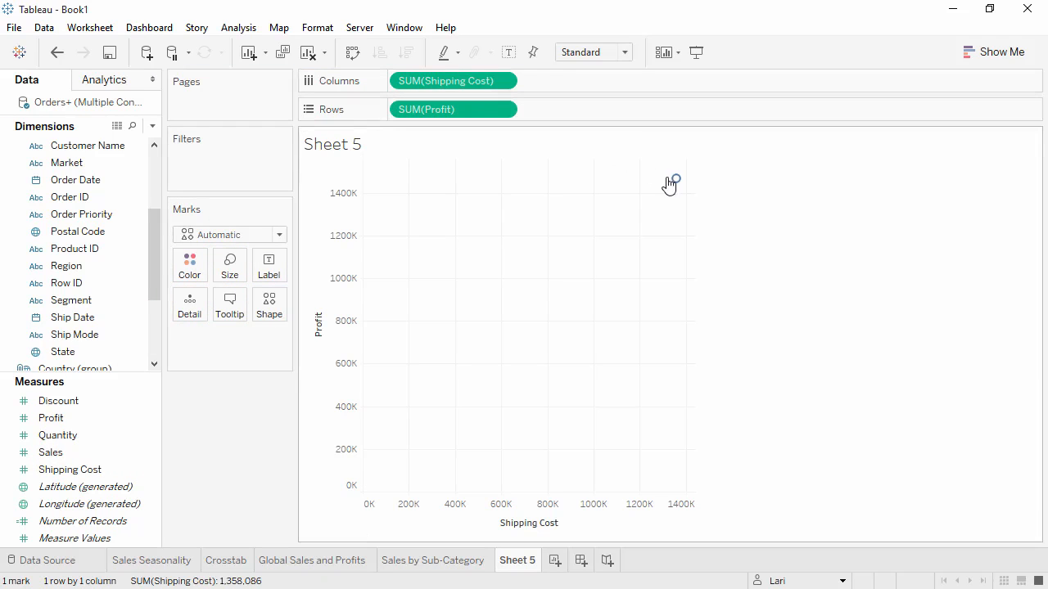
mouse_move(674, 182)
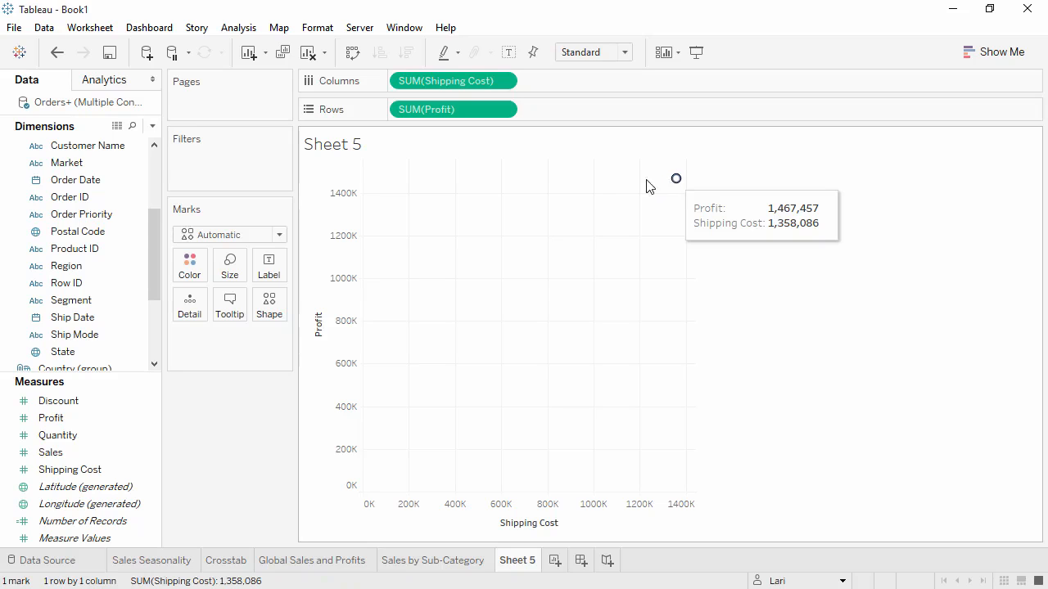
- Color the scatter plot by Category and add Customer ID as detail with all its members
scroll(148, 237, "down", 3)
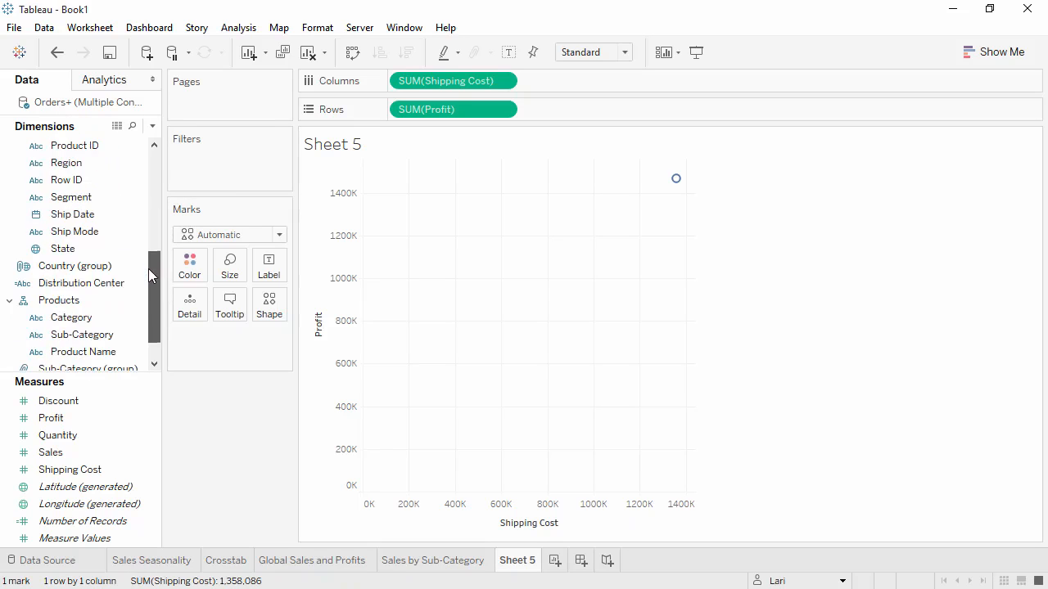
left_click_drag(123, 317, 193, 271)
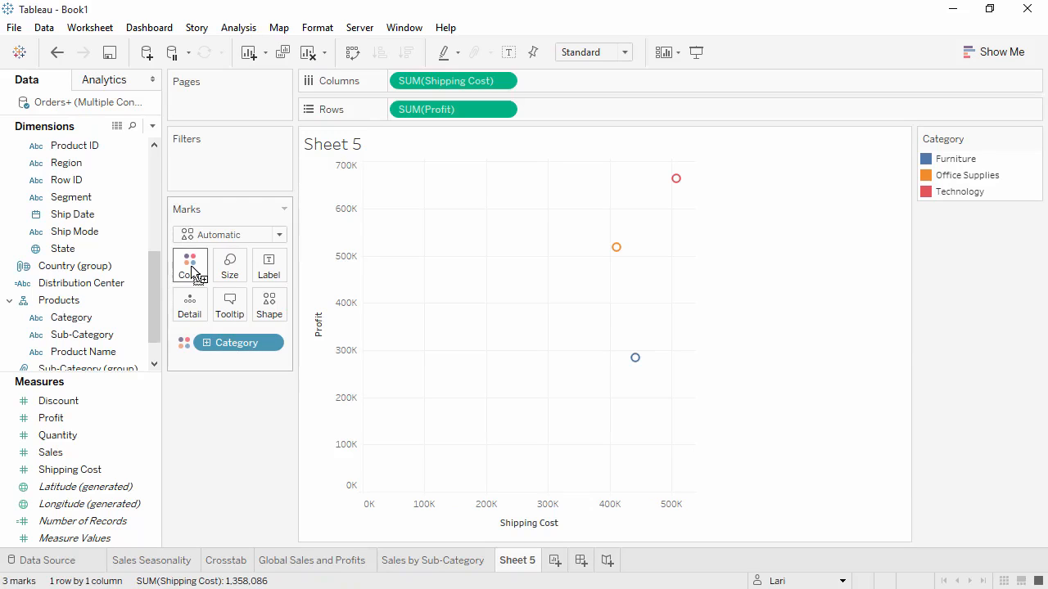
scroll(152, 279, "up", 2)
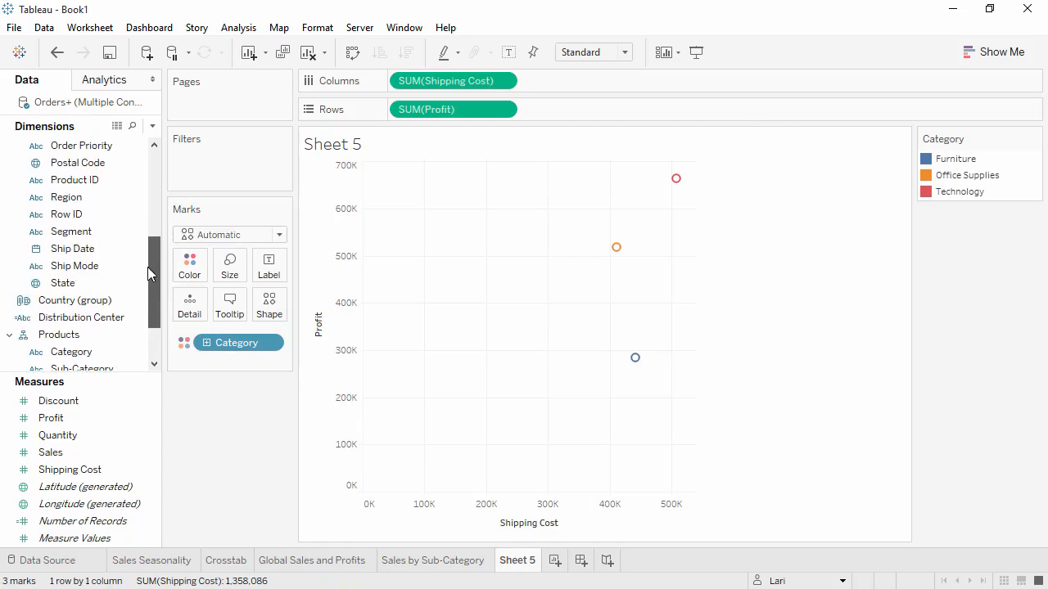
scroll(148, 238, "up", 1)
left_click_drag(93, 164, 190, 309)
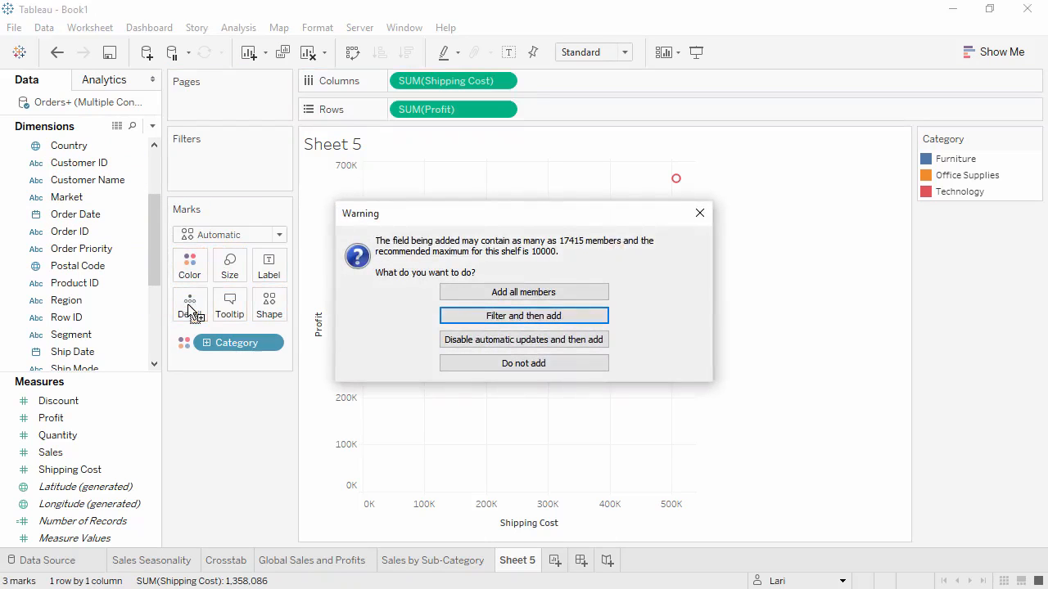
left_click(449, 293)
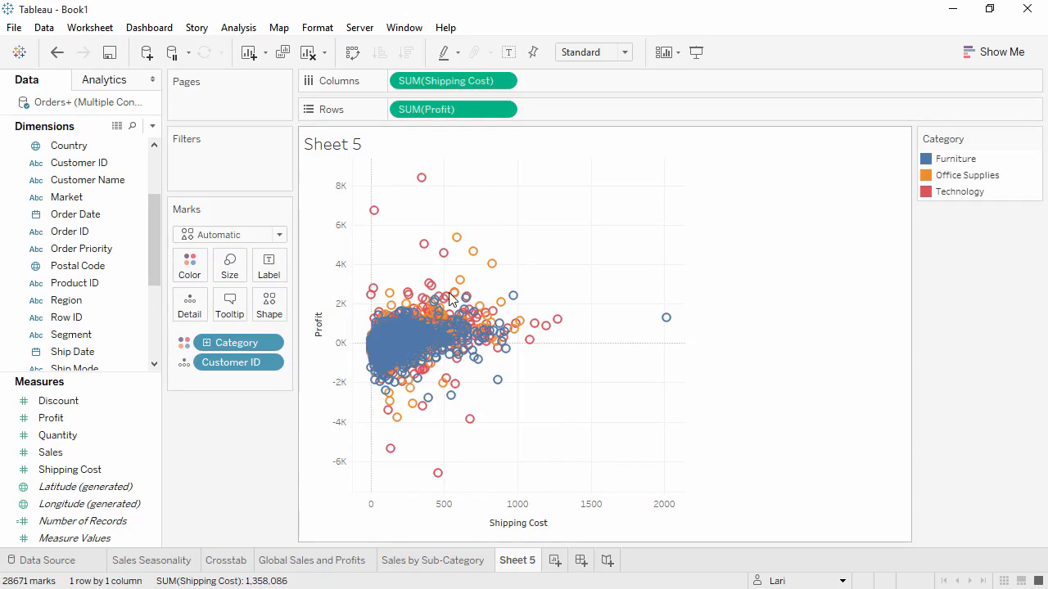
- Inspect individual scatter marks, try disaggregating the measures, and undo the disaggregation
mouse_move(453, 294)
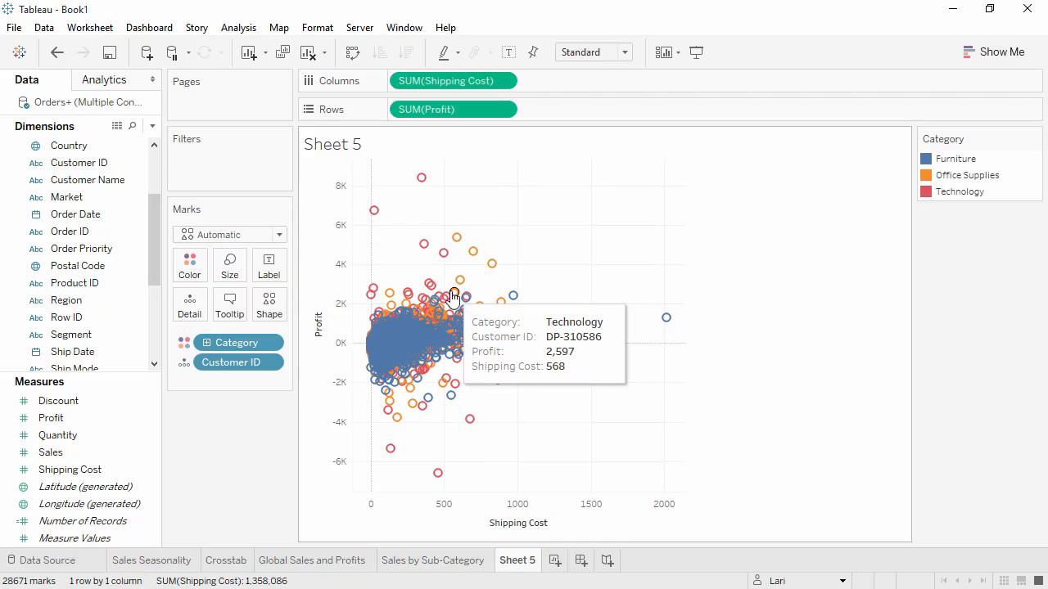
mouse_move(382, 223)
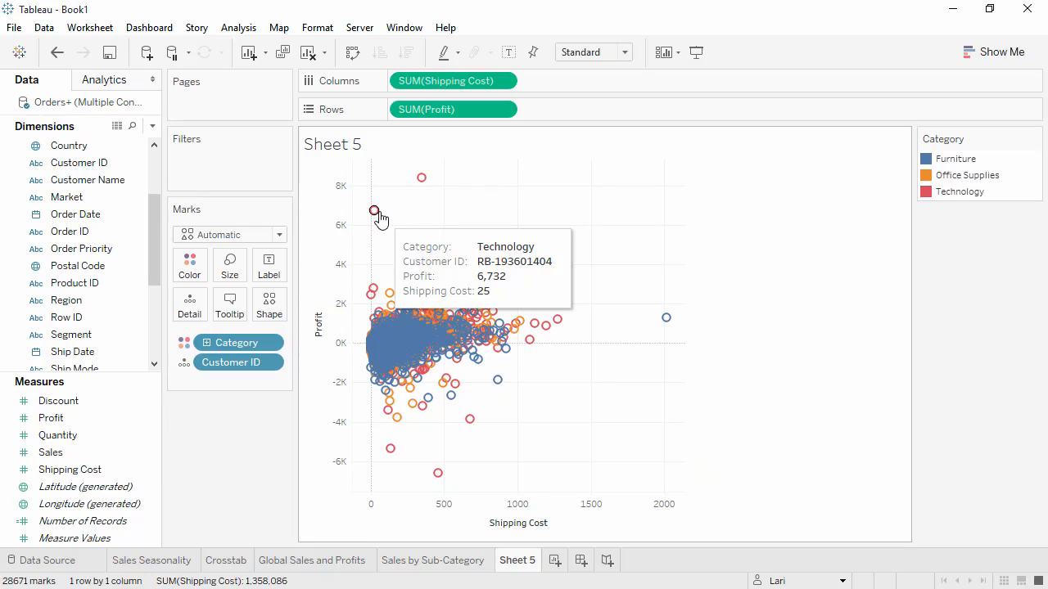
left_click(230, 29)
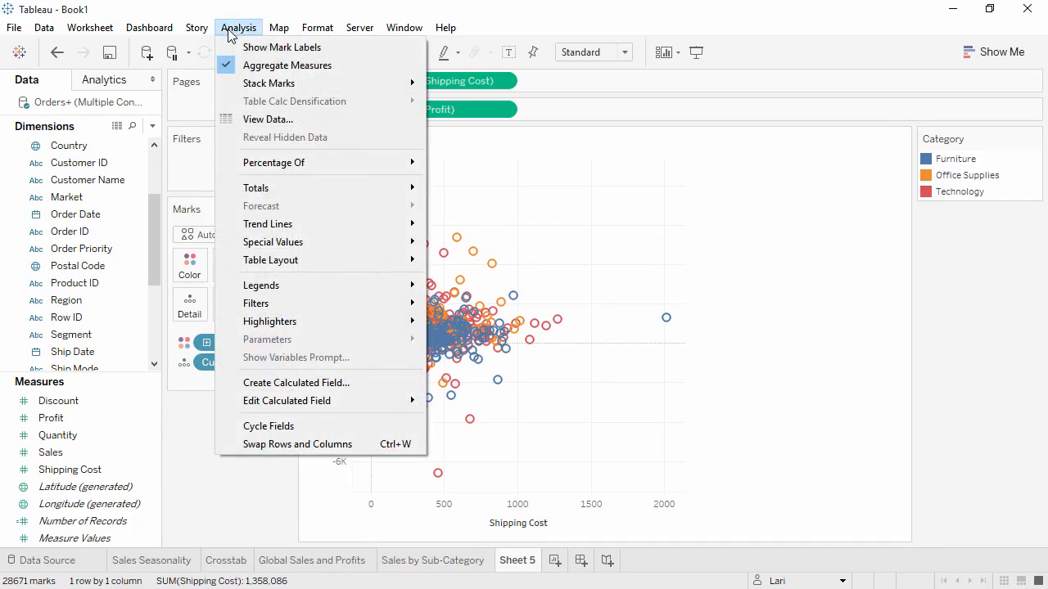
left_click(246, 67)
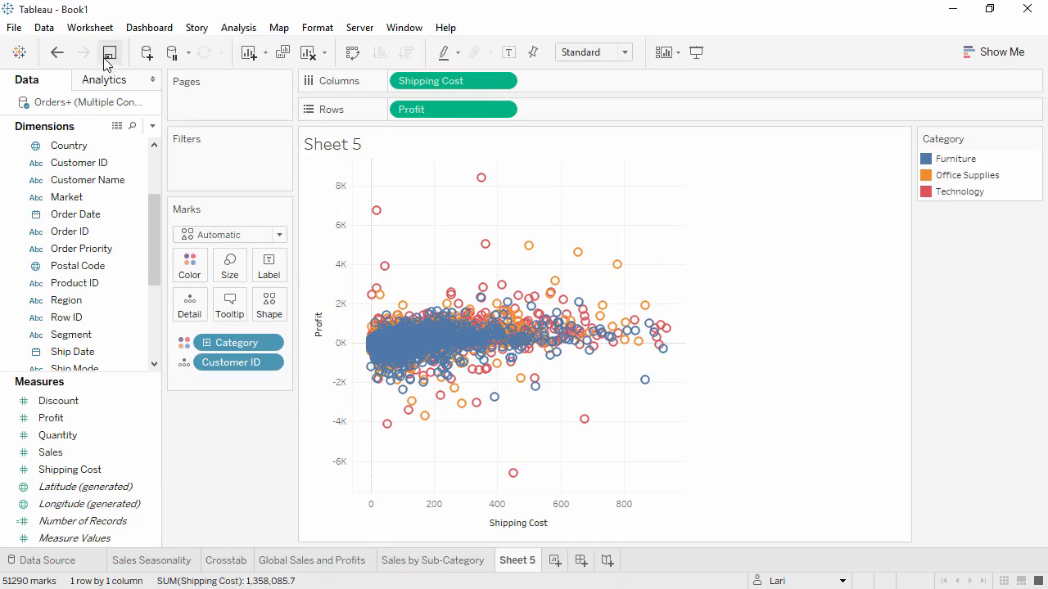
left_click(56, 54)
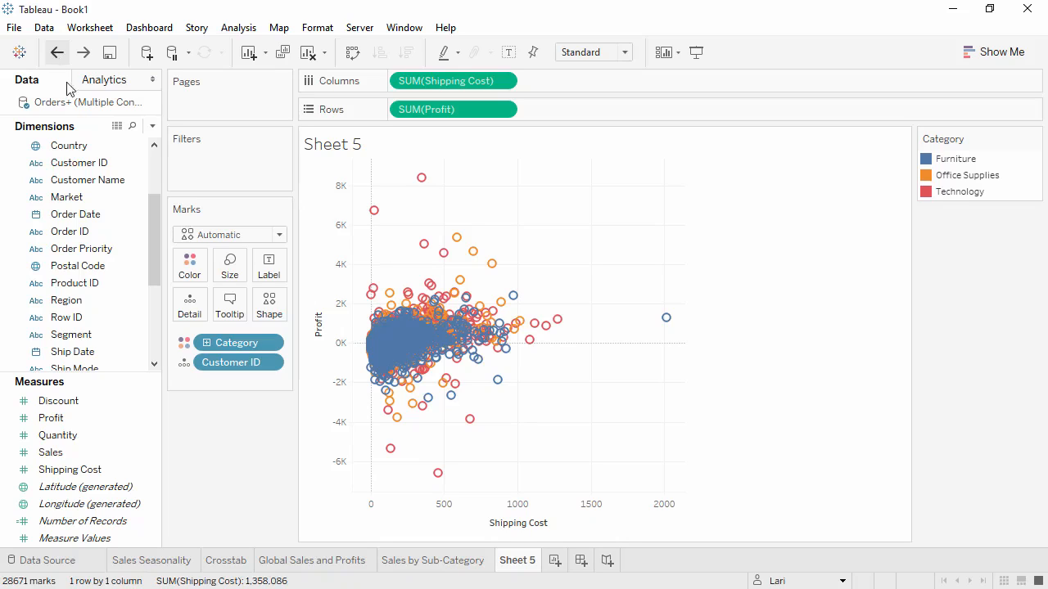
- Use Category as a mark label instead of color and add Sub-Category to the labels
left_click(185, 343)
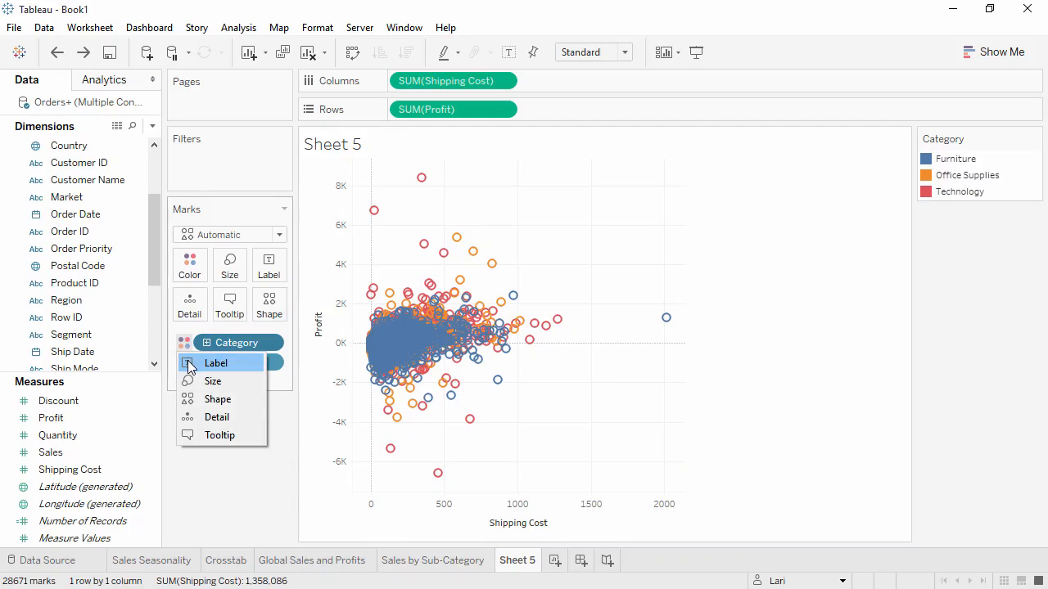
left_click(215, 363)
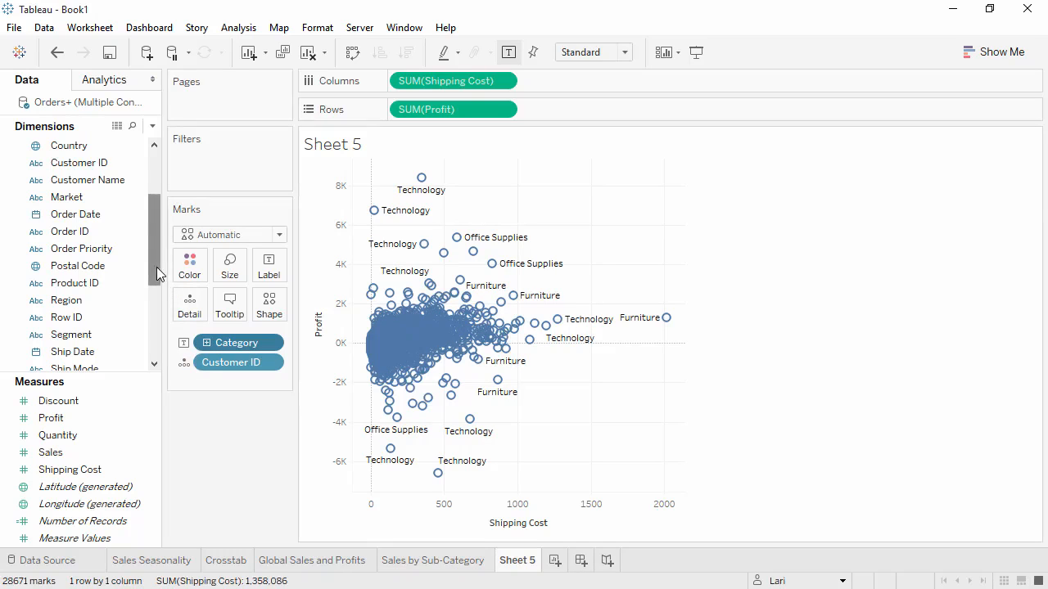
left_click_drag(156, 267, 150, 342)
left_click_drag(82, 299, 270, 272)
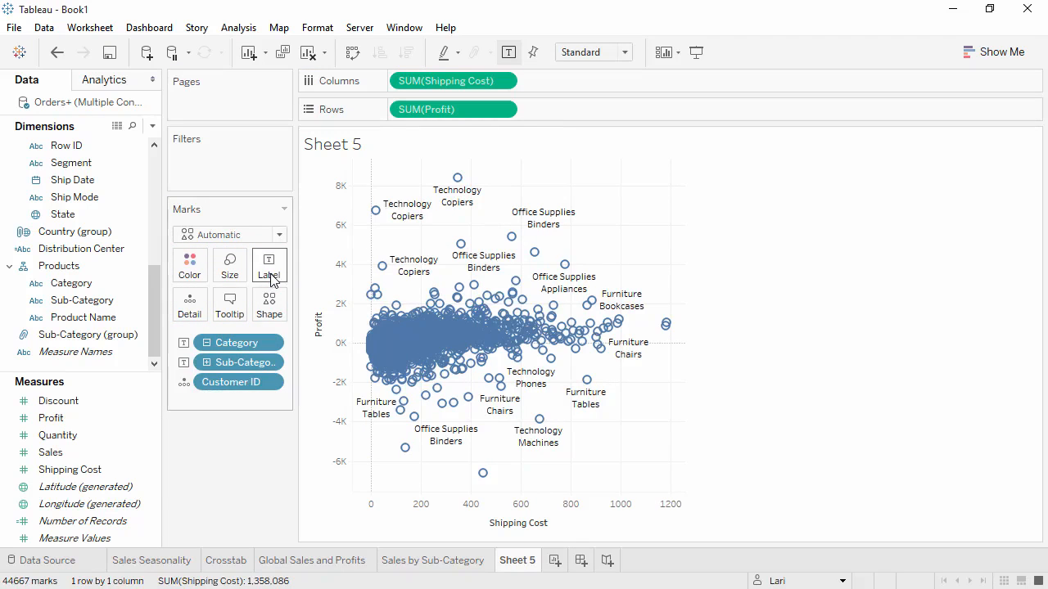
- Italicize the Sub-Category line in the label text and turn off the mark labels
left_click(274, 279)
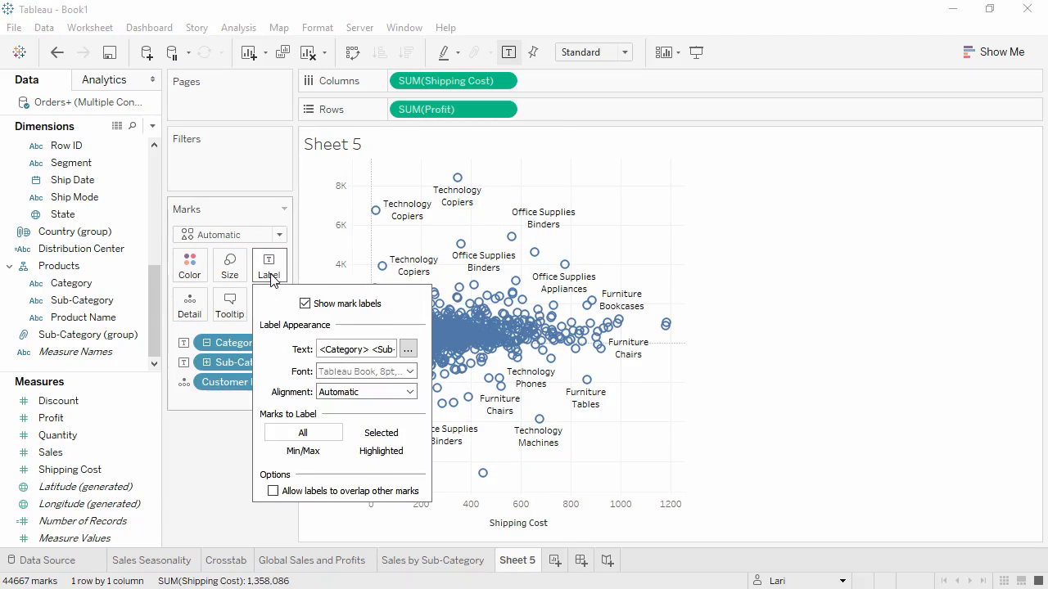
left_click(407, 351)
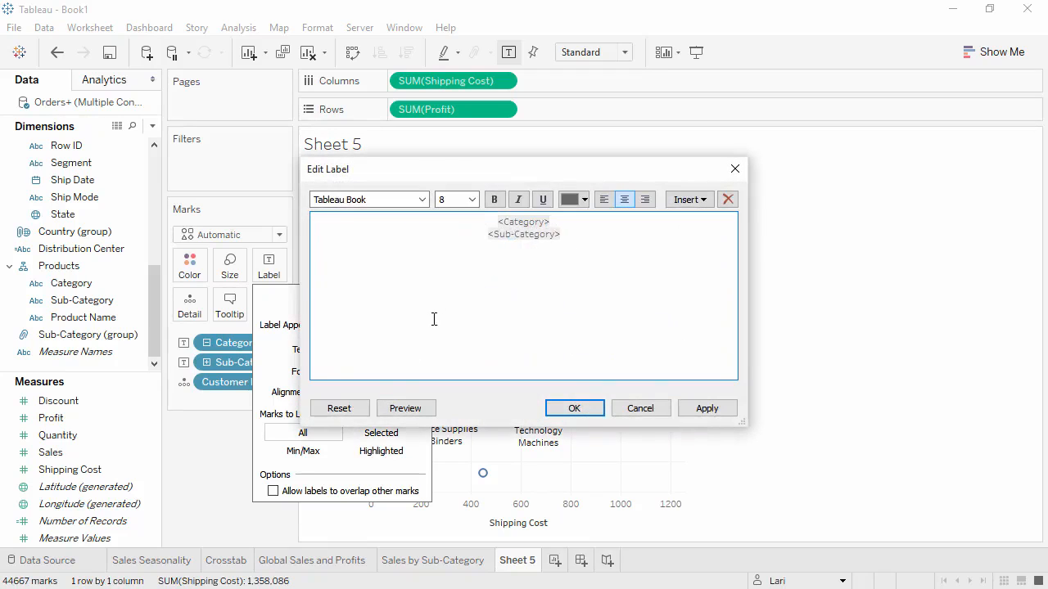
left_click_drag(568, 243, 475, 233)
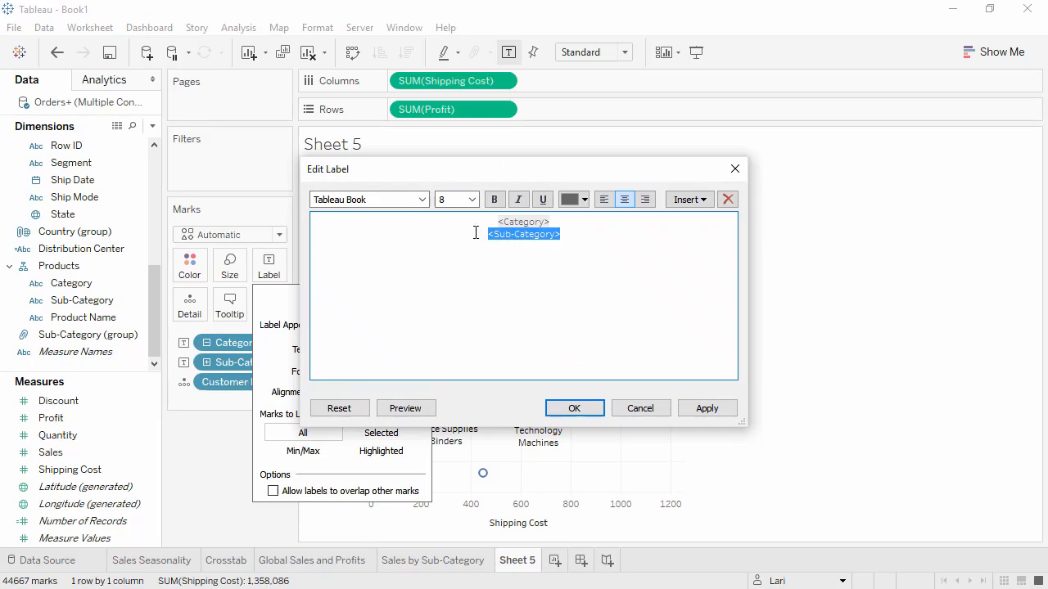
left_click(519, 199)
left_click(572, 408)
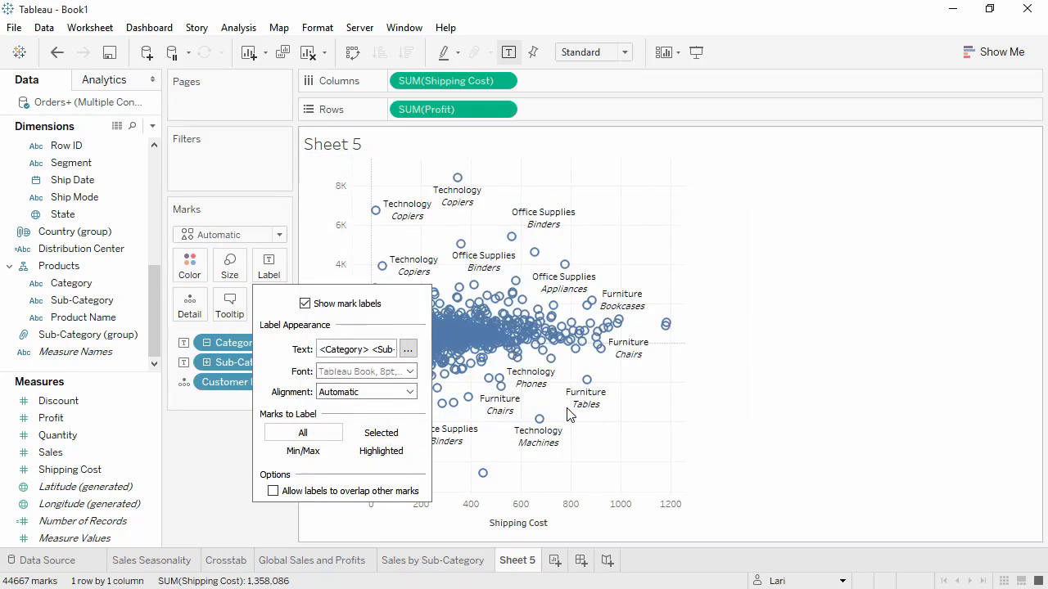
left_click(305, 304)
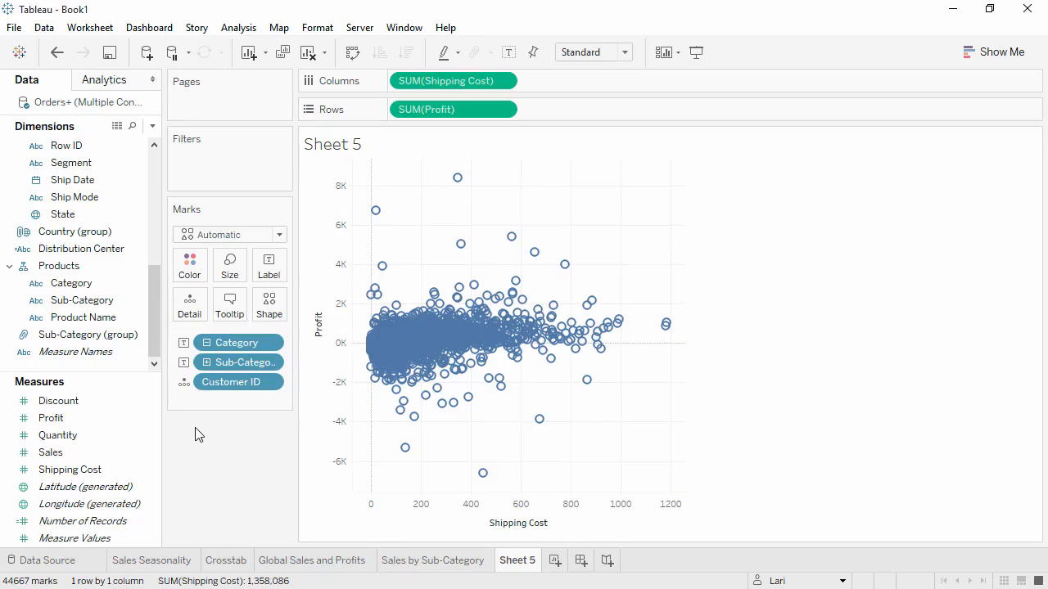
left_click_drag(156, 344, 154, 221)
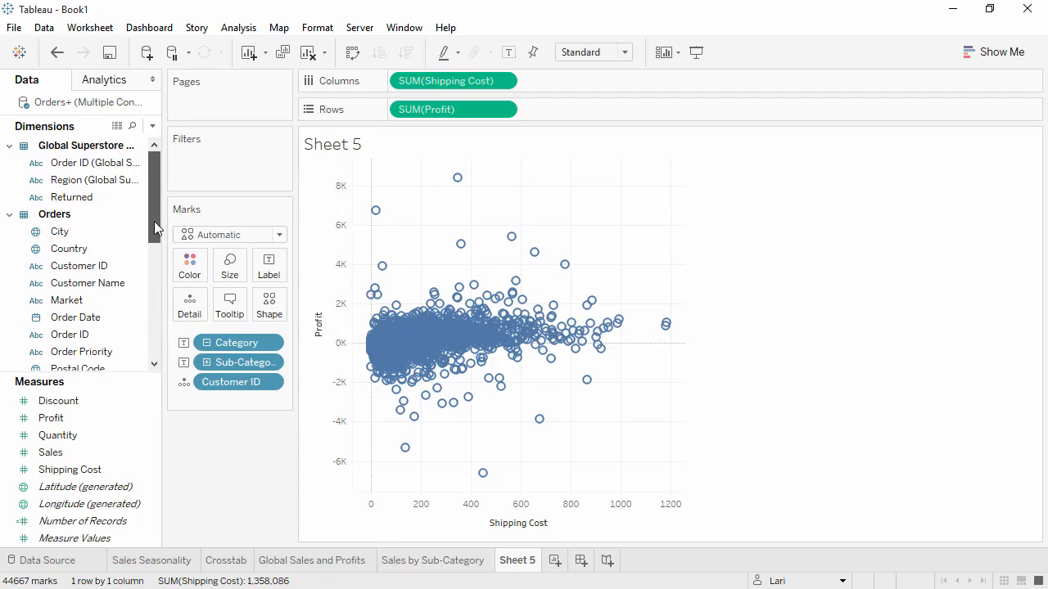
- Try sizing the scatter marks by Returned and inspect the returned mark with the highest shipping cost
left_click_drag(88, 207, 232, 275)
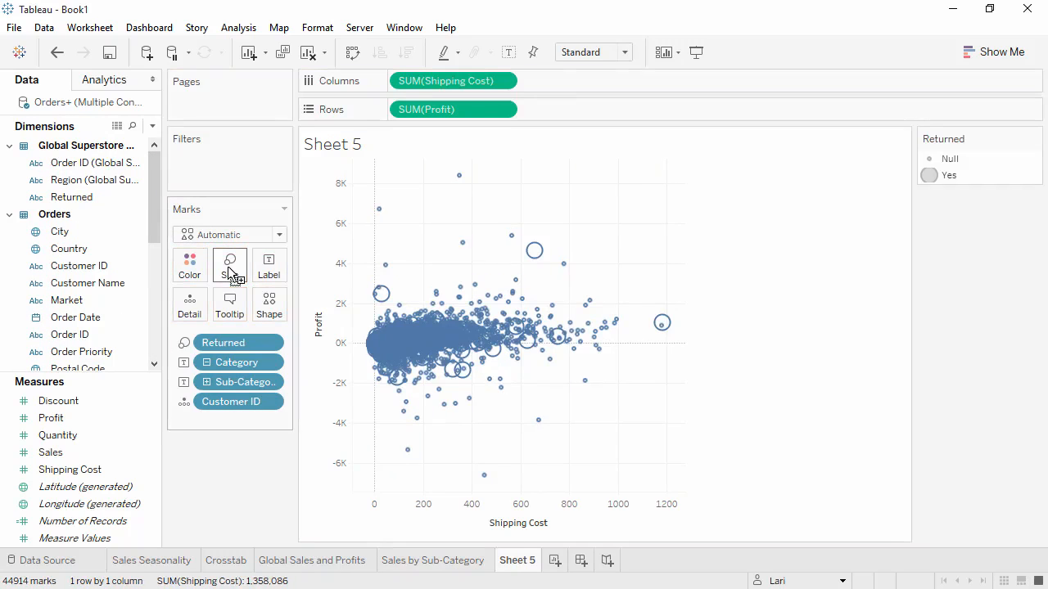
mouse_move(663, 324)
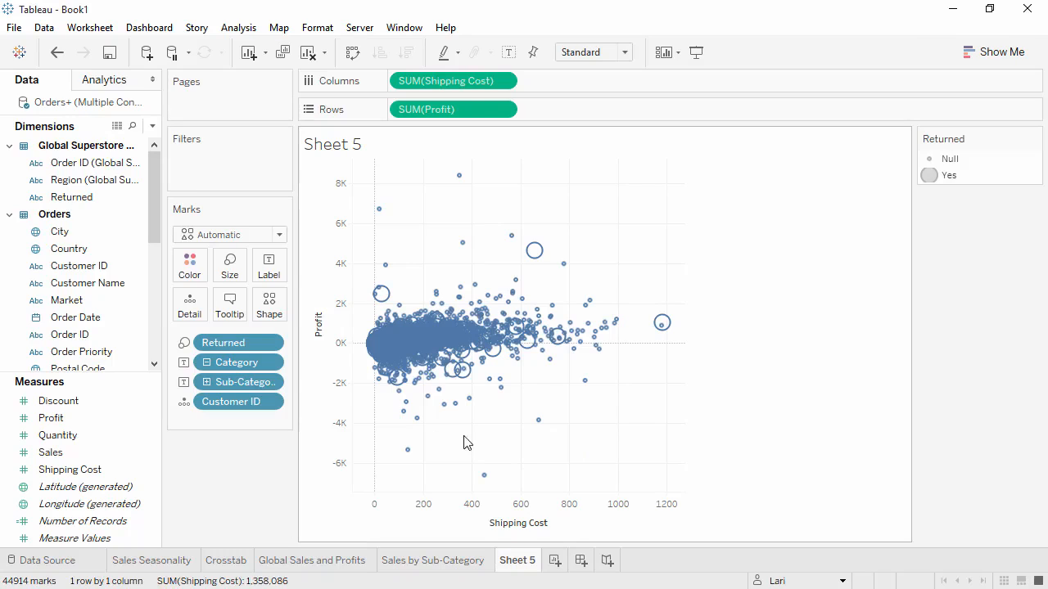
- Remove Sub-Category and Returned from the marks and use Category as color instead of label
left_click_drag(239, 383, 235, 458)
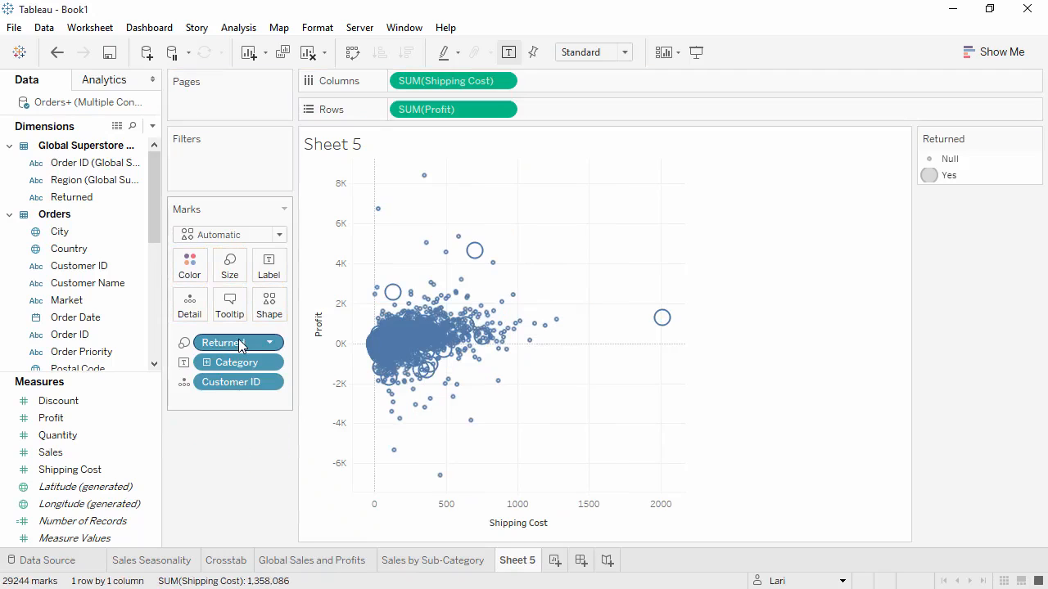
left_click_drag(239, 339, 235, 458)
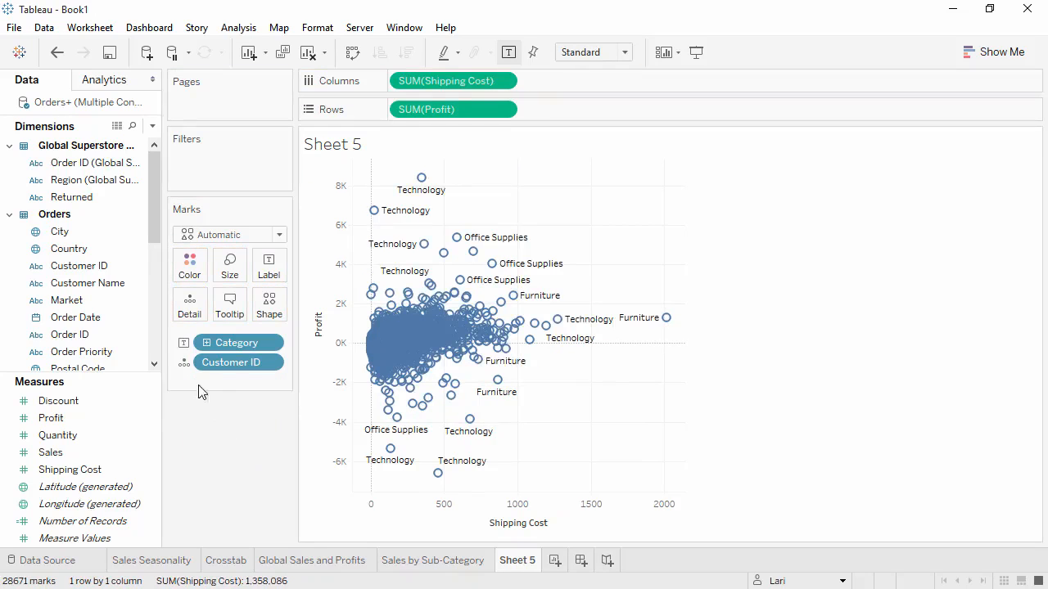
left_click(183, 342)
left_click(201, 360)
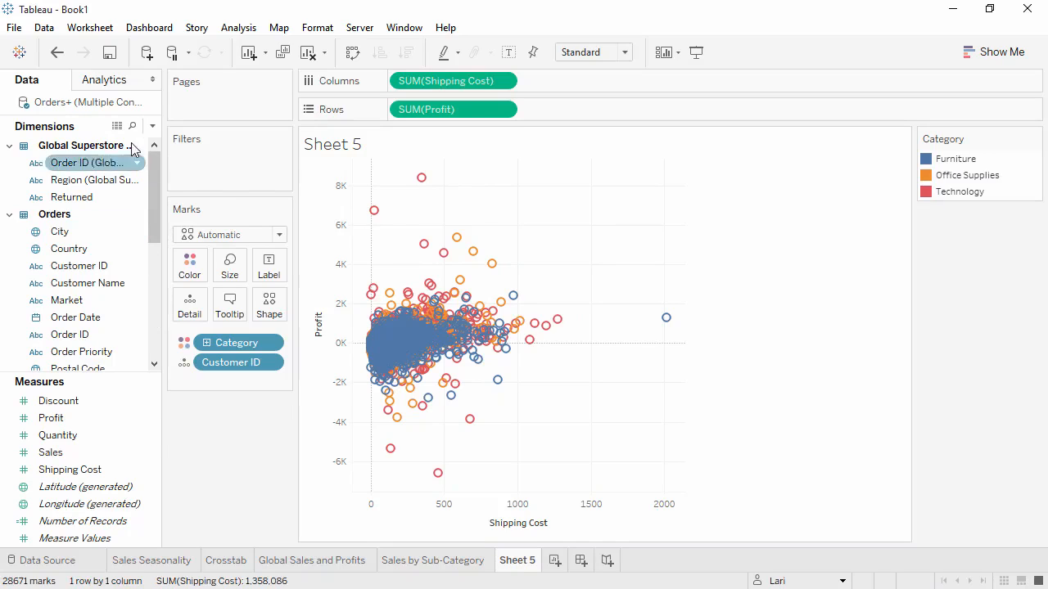
- Try trend lines on the scatter plot, inspect the Furniture line's equation, and remove the trend lines
left_click(117, 85)
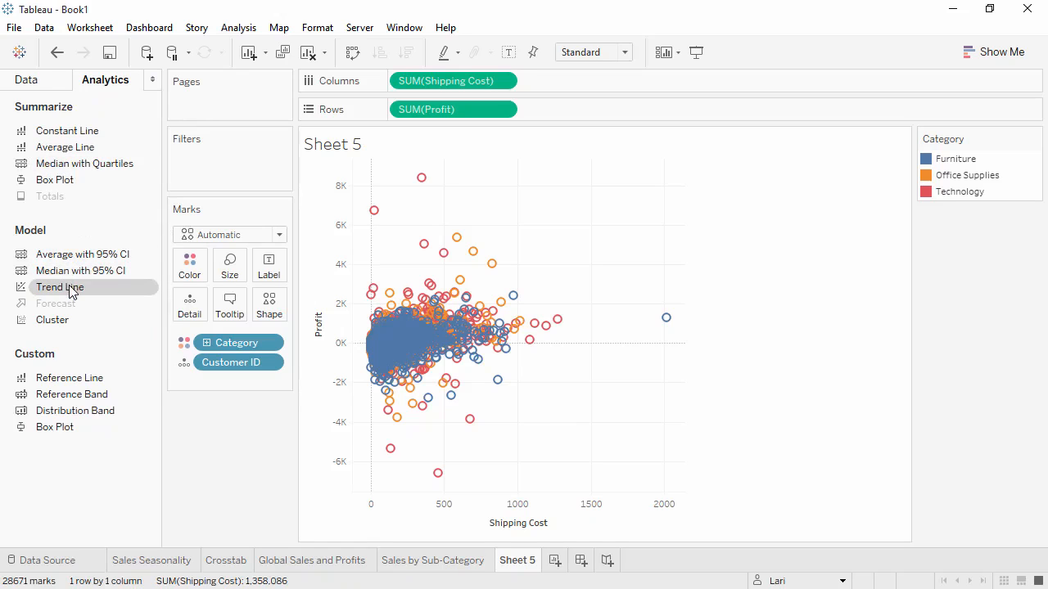
left_click_drag(73, 285, 456, 187)
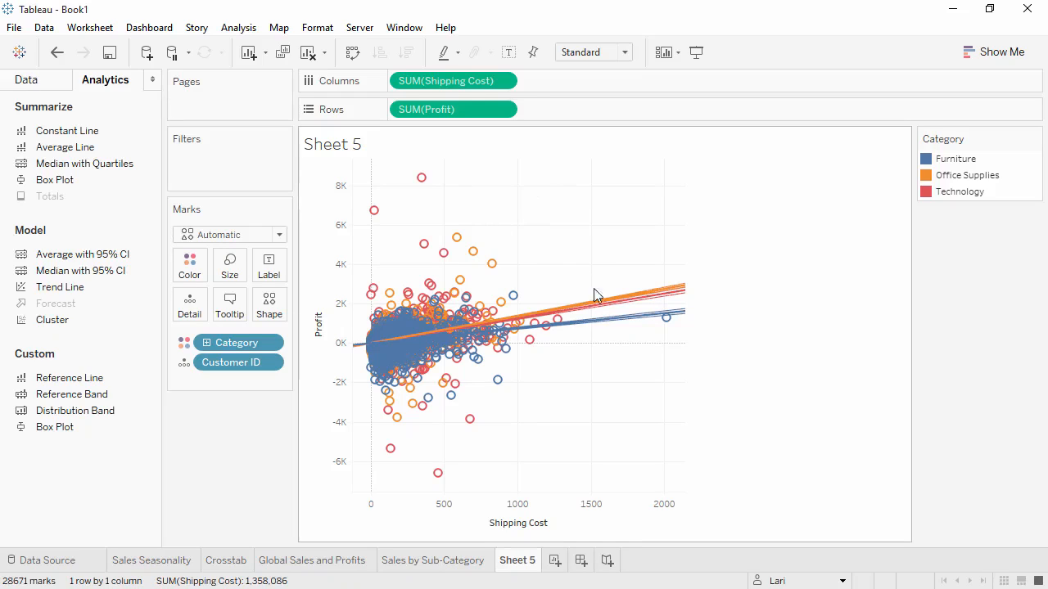
mouse_move(616, 328)
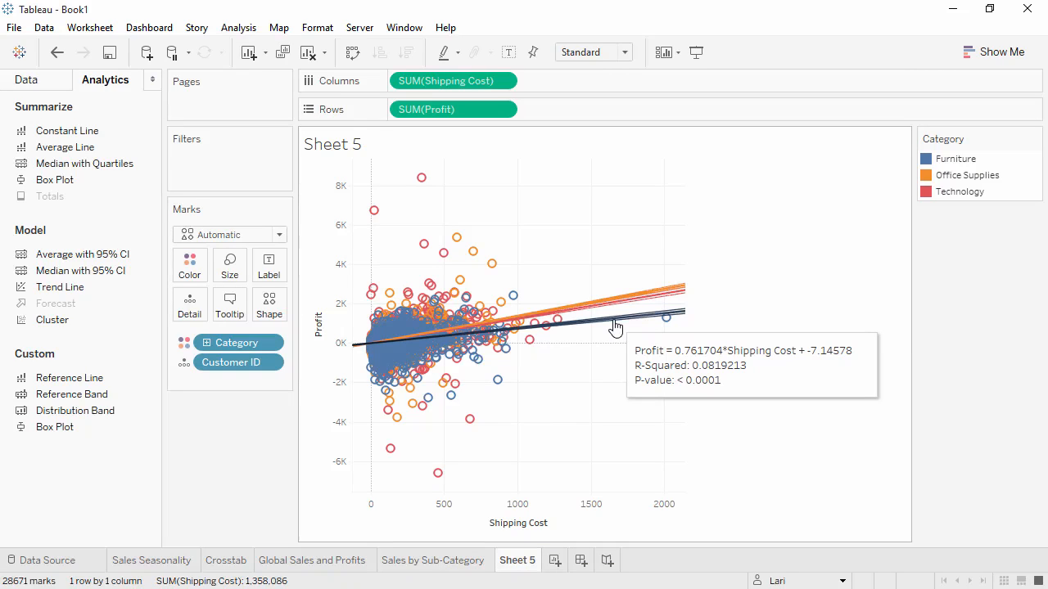
left_click_drag(616, 327, 225, 447)
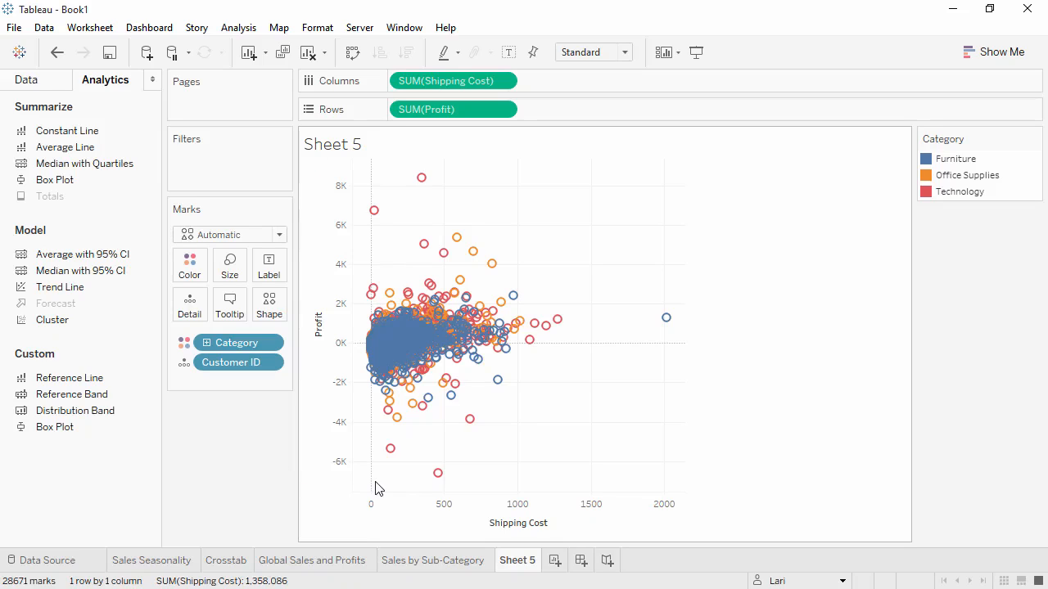
- Select the outlier marks with the largest losses and examine their summary and full underlying data
left_click_drag(374, 484, 534, 398)
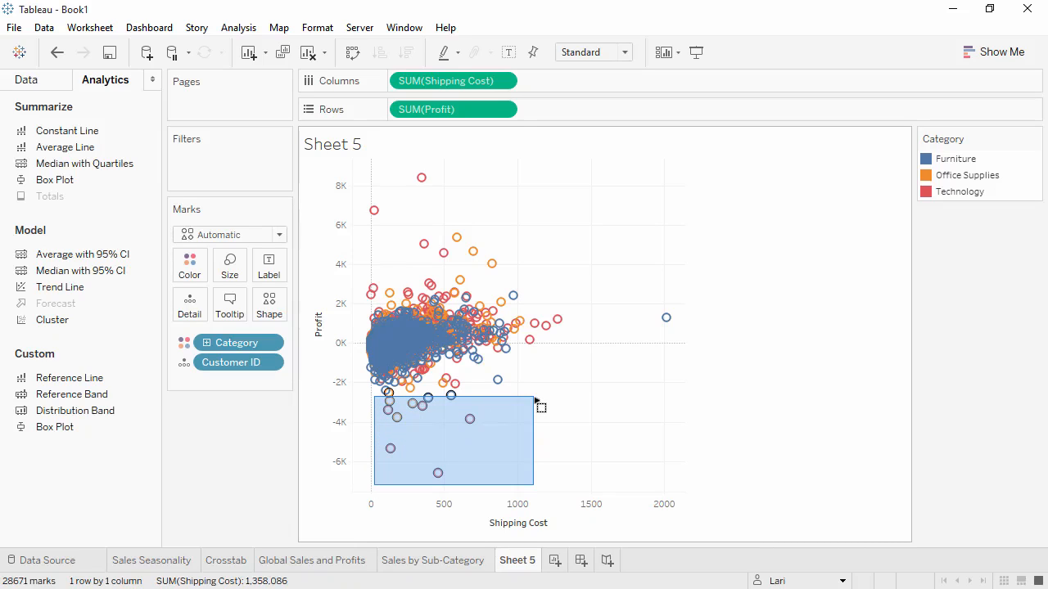
left_click_drag(535, 400, 536, 402)
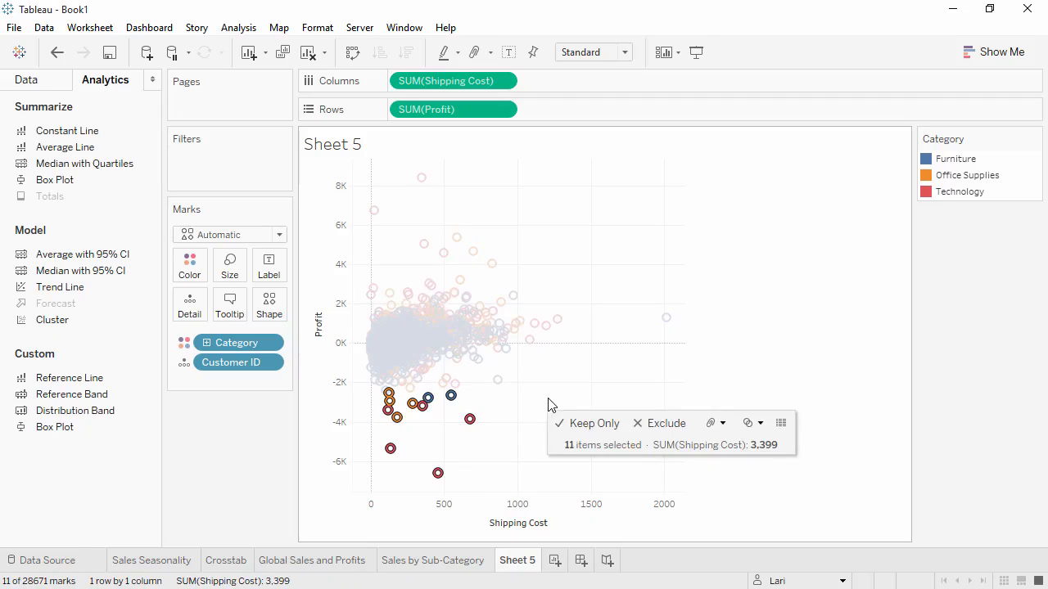
left_click(781, 423)
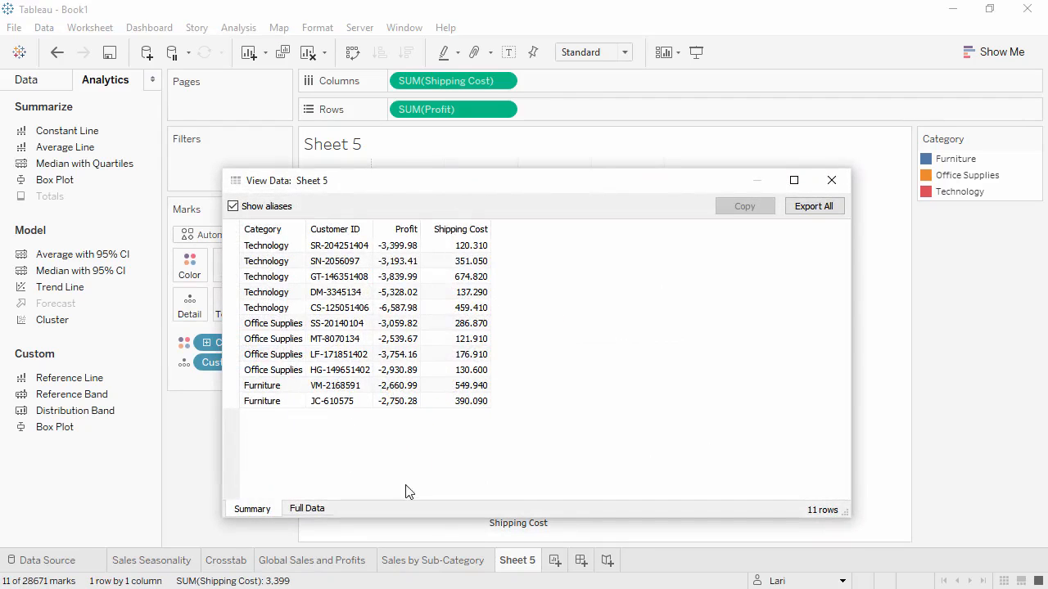
left_click(307, 509)
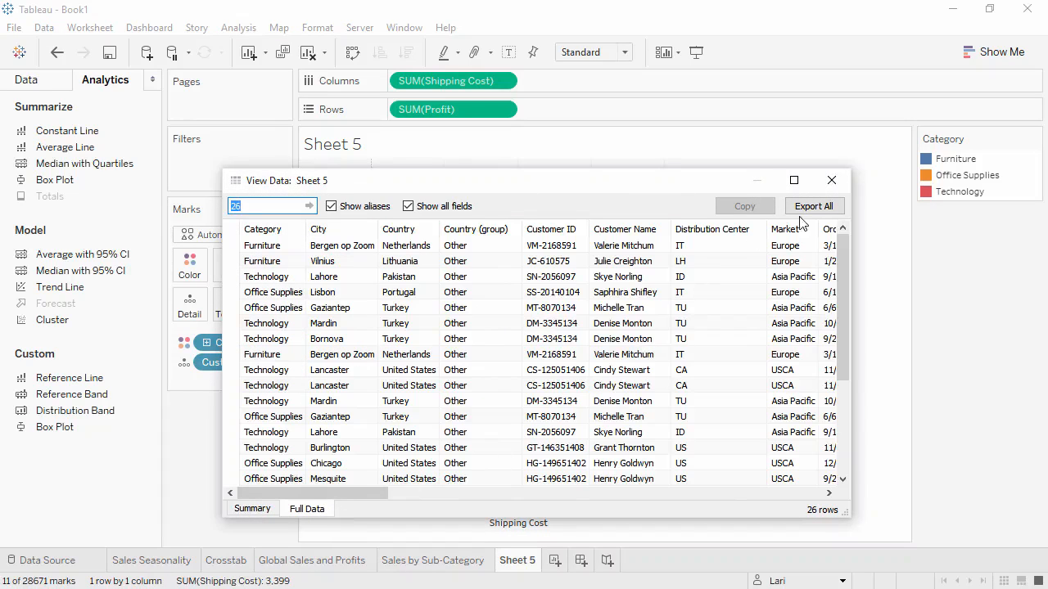
left_click(828, 181)
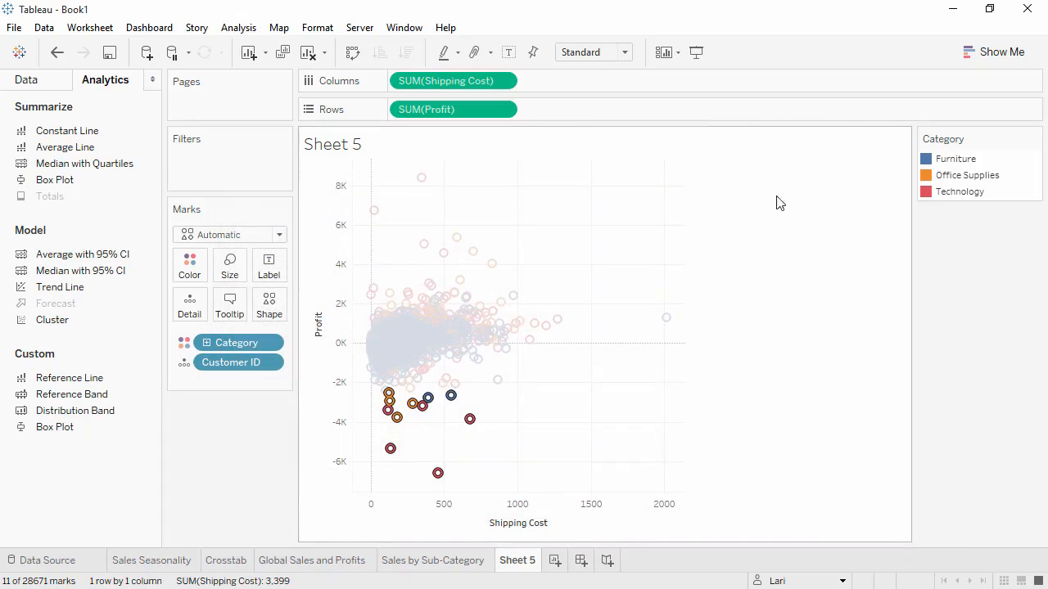
- Distinguish Category by shape instead of color and make all scatter marks light gray
left_click(184, 343)
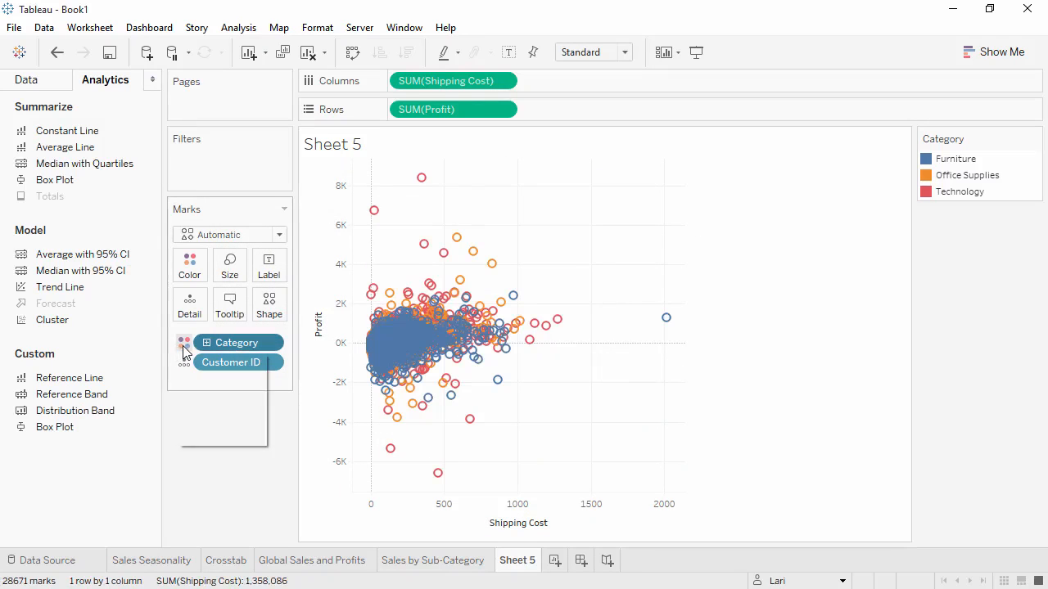
left_click(188, 399)
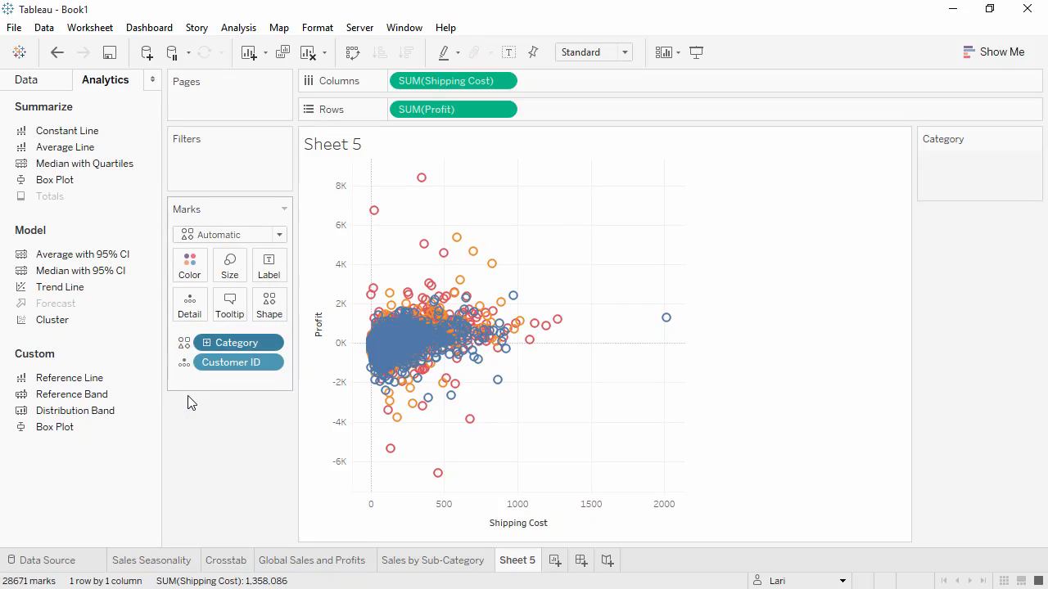
left_click(194, 281)
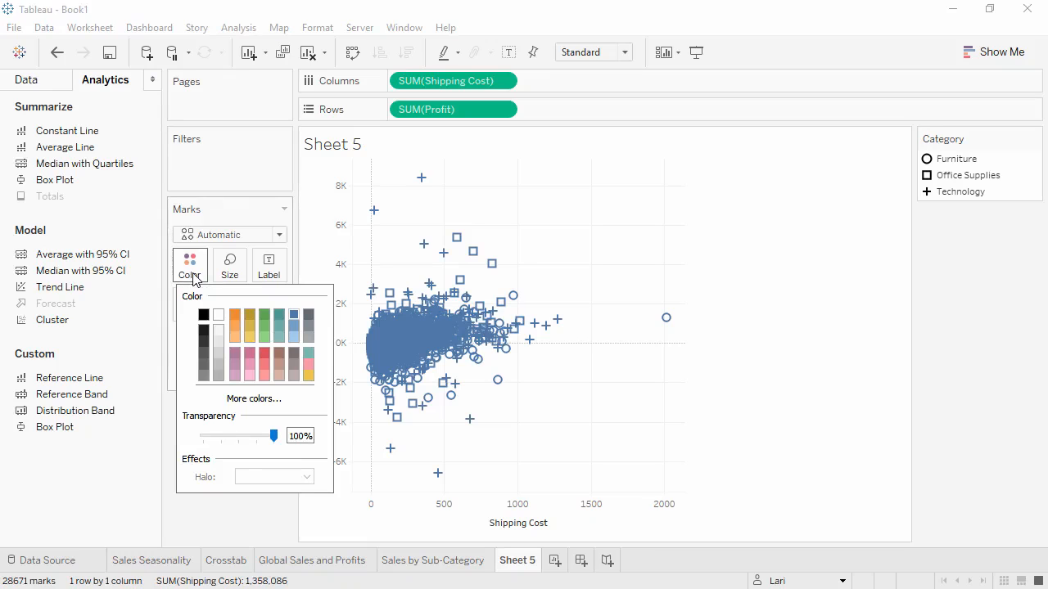
left_click(309, 338)
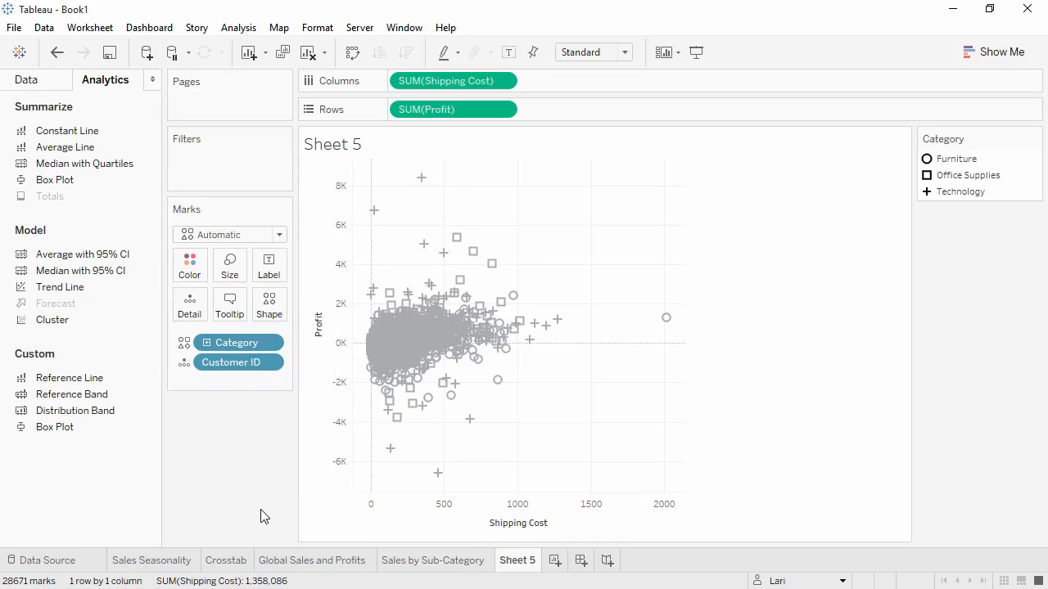
- Rename the worksheet as Customer Breakdown and review the thumbnails of all worksheets
double_click(517, 562)
type("Customer Breakdown")
key("Return")
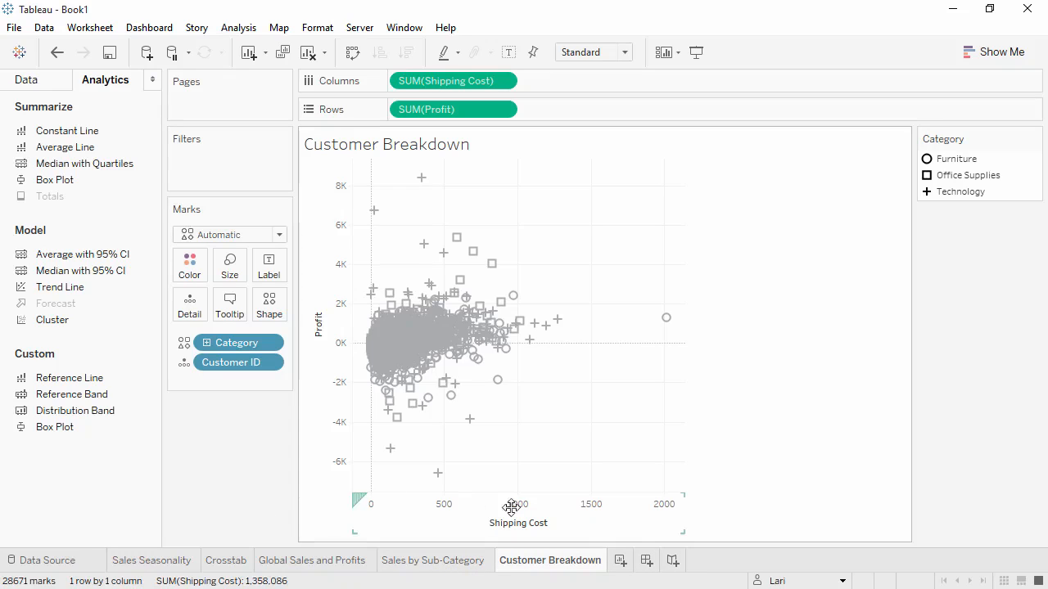
left_click(1004, 580)
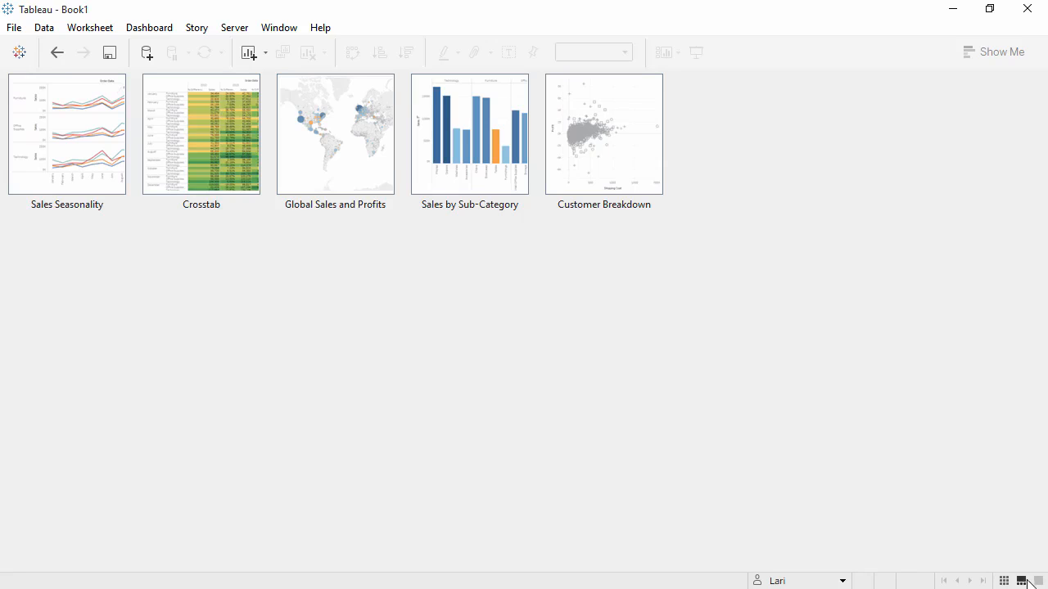
left_click(1039, 580)
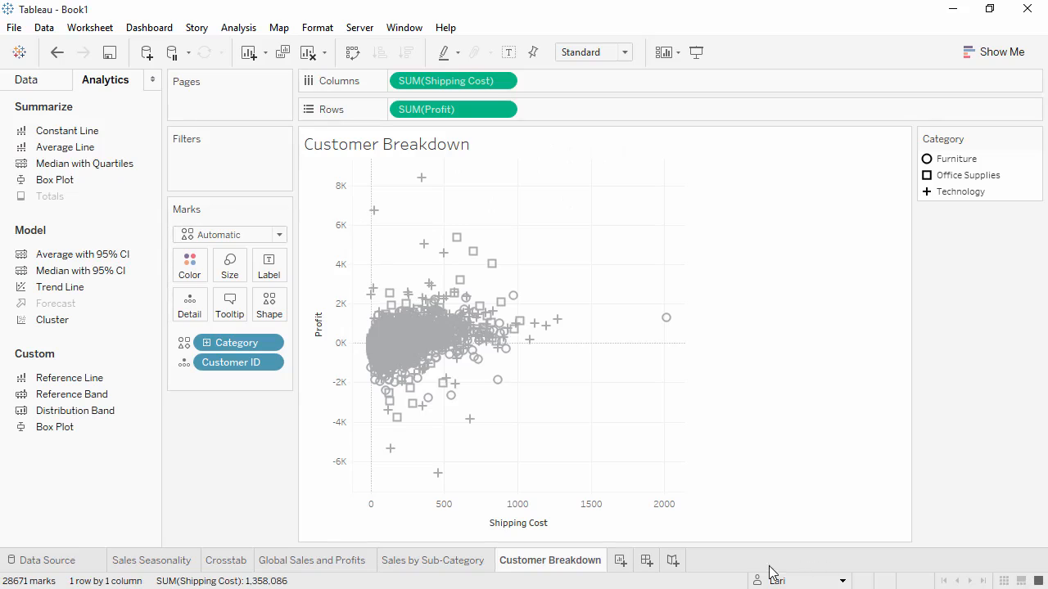
- Create a new dashboard and name it Sales Dashboard
left_click(647, 561)
double_click(646, 565)
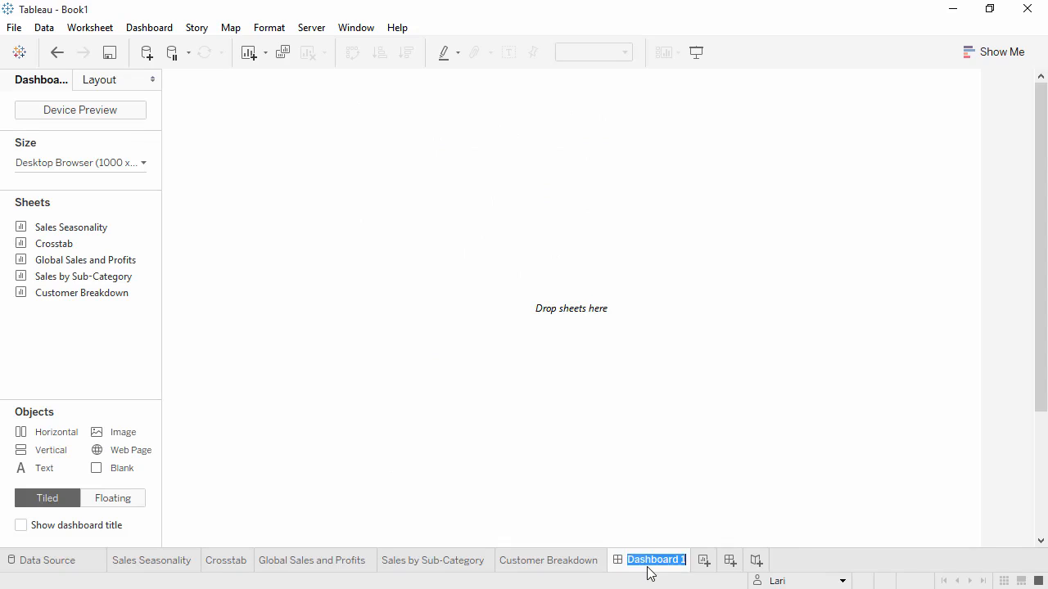
type("Sales Dashboard")
key("Return")
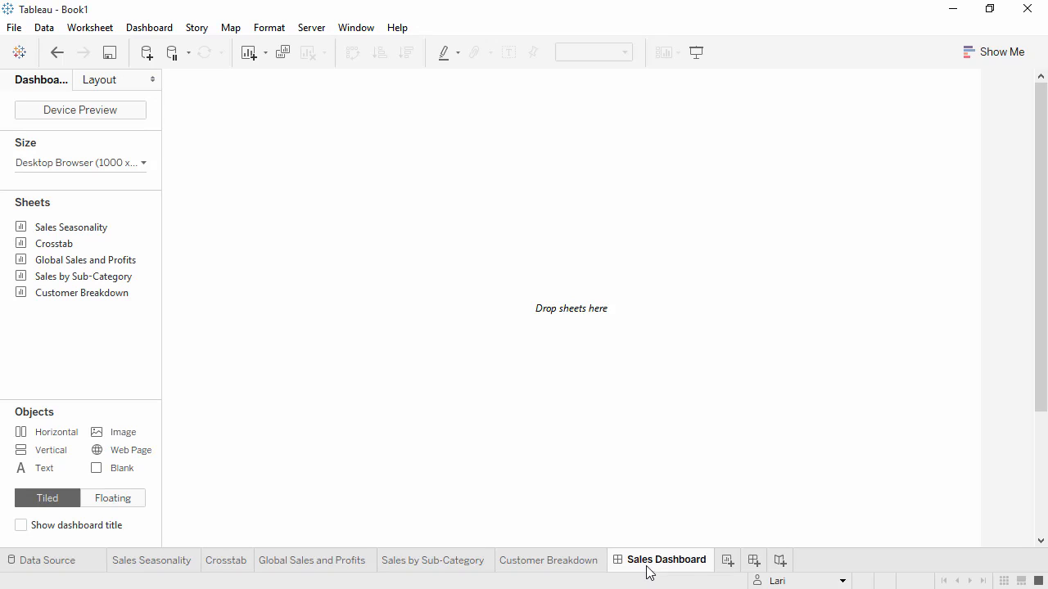
- Set the dashboard's fixed size to Laptop Browser (800 x 600)
left_click(141, 167)
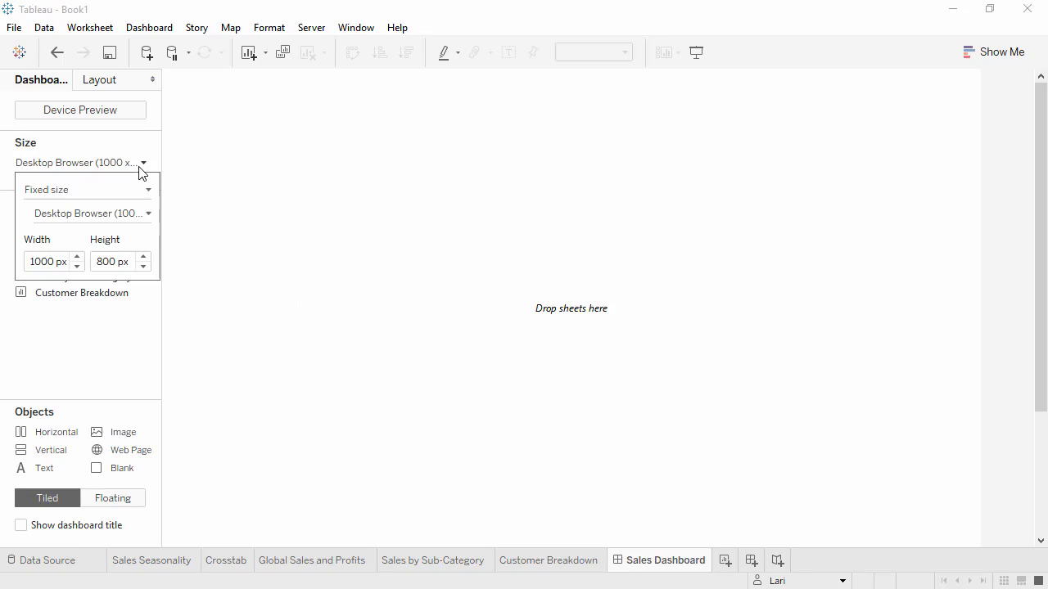
left_click(138, 219)
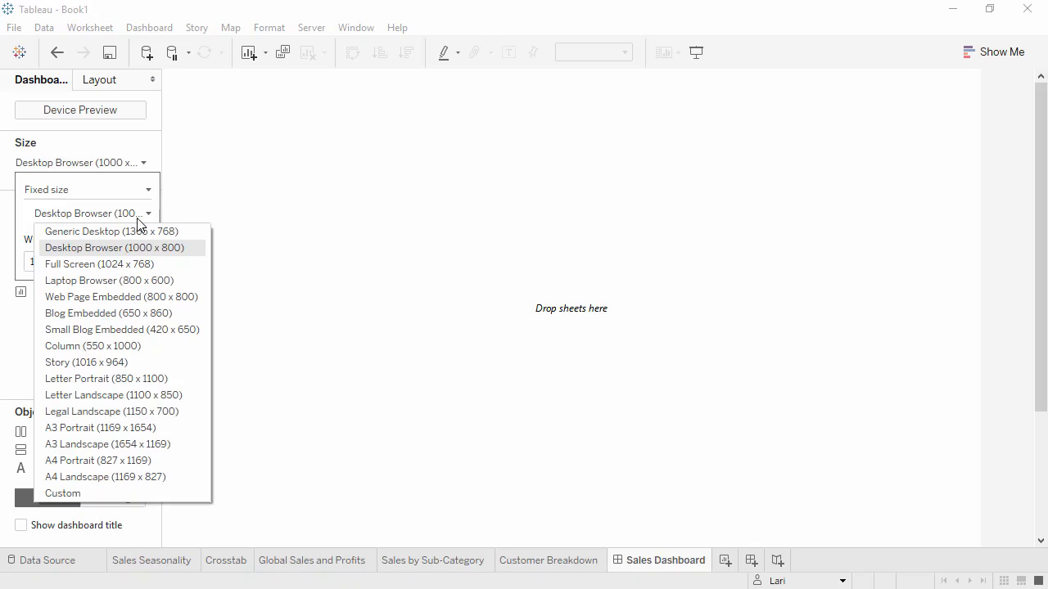
left_click(145, 280)
left_click(139, 352)
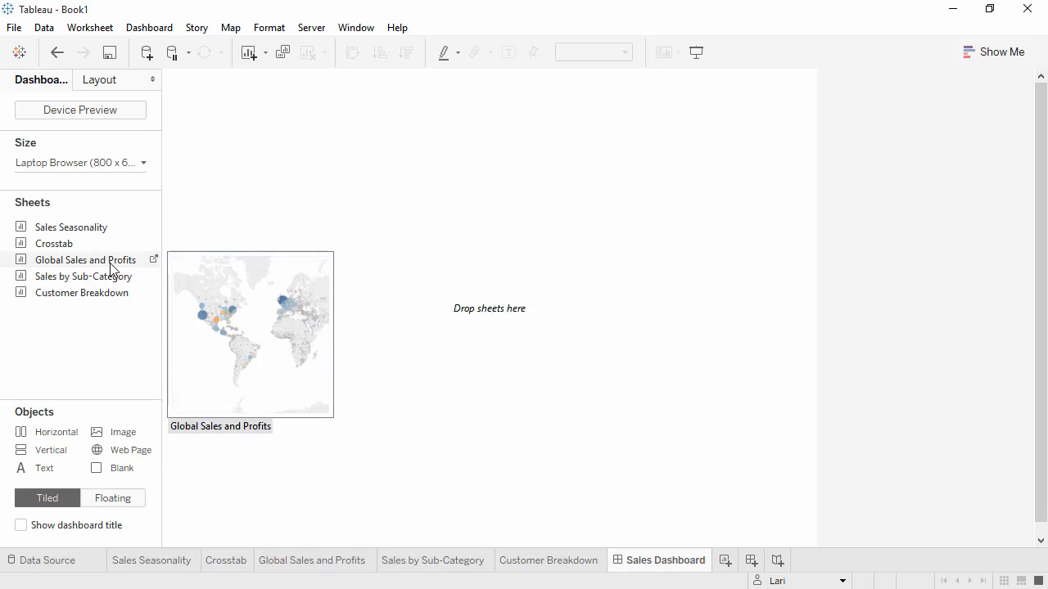
- Place Global Sales and Profits above Sales by Sub-Category and Customer Breakdown side by side, and show the dashboard title
left_click_drag(112, 268, 272, 267)
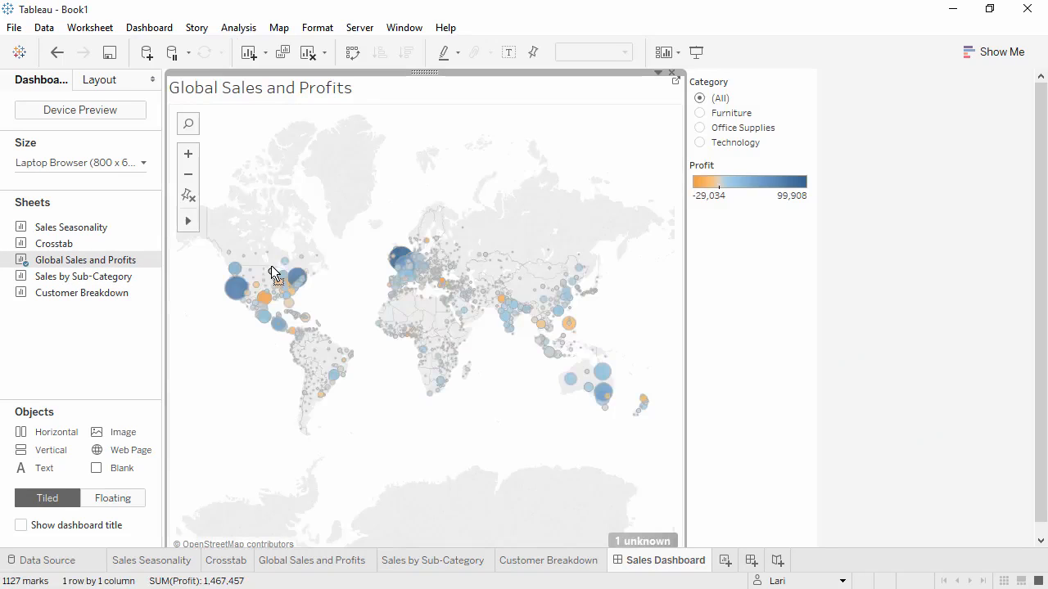
left_click_drag(107, 280, 197, 411)
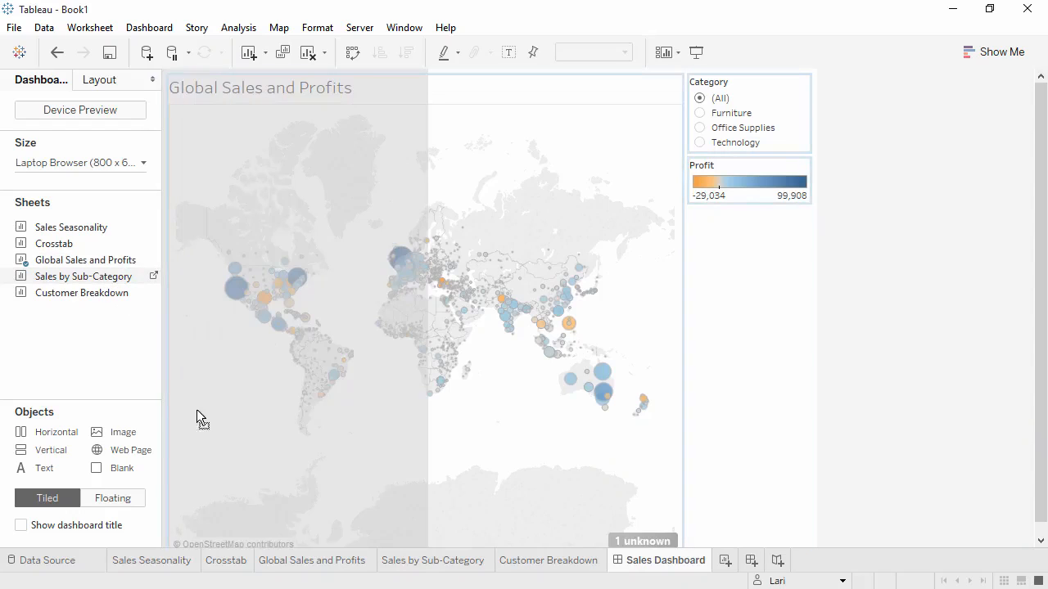
left_click_drag(222, 469, 237, 531)
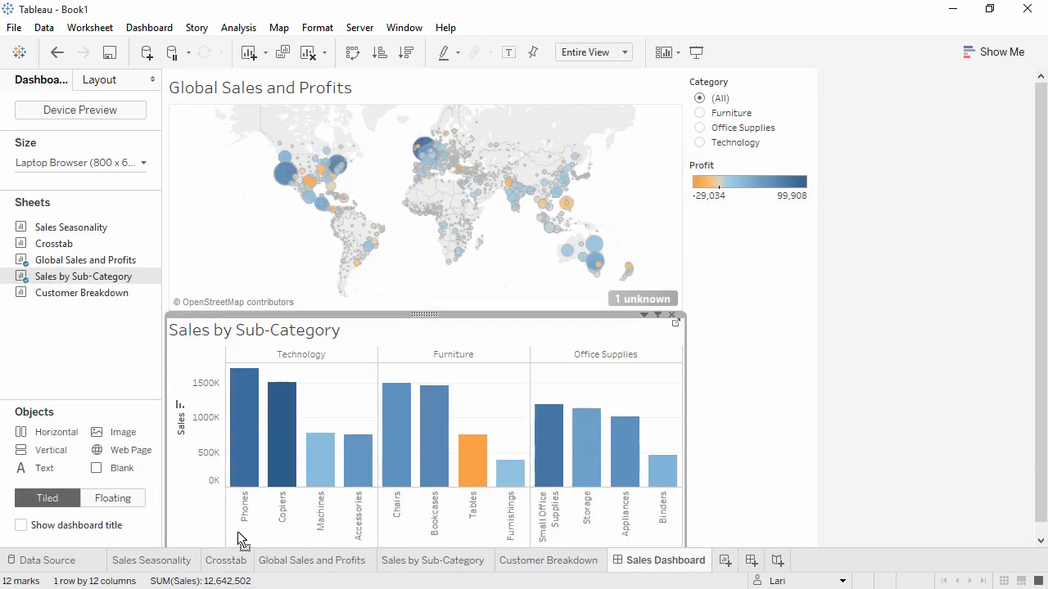
left_click_drag(94, 295, 599, 470)
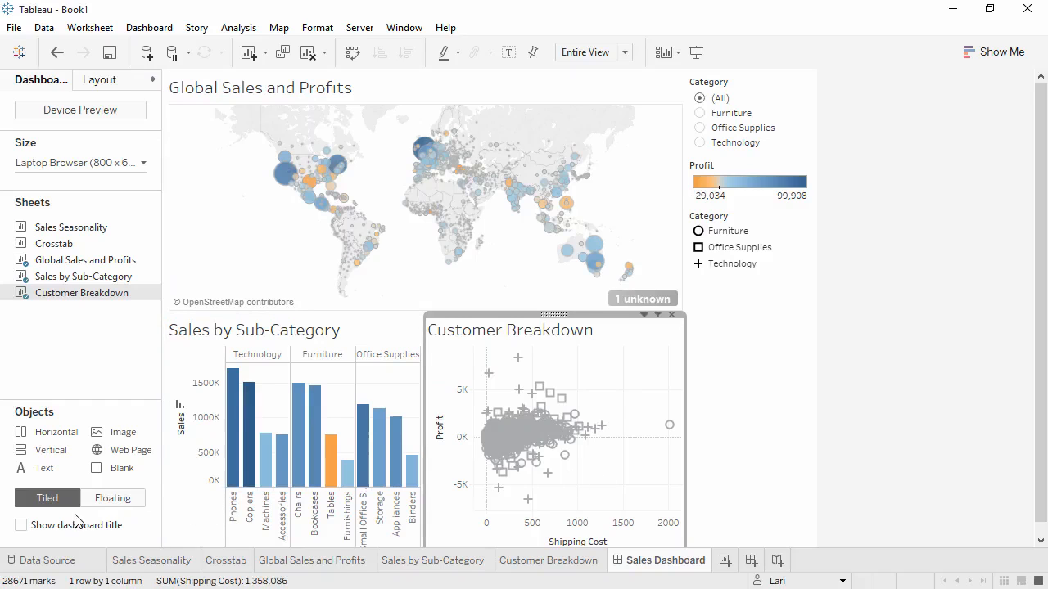
left_click(30, 530)
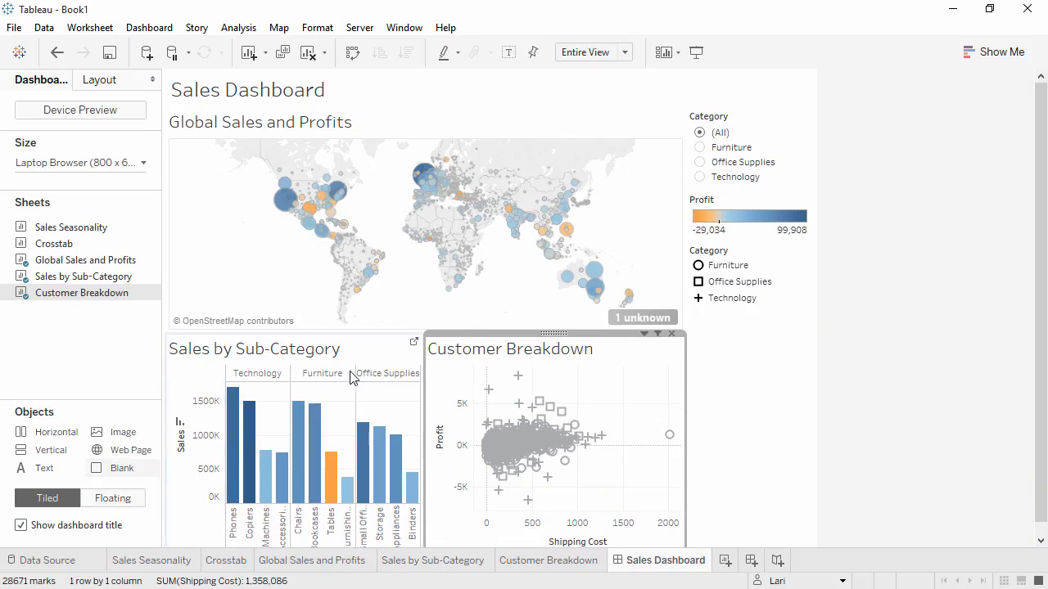
- Filter the dashboard map by Furniture, Office Supplies and finally Technology to test the Category filter
left_click(706, 154)
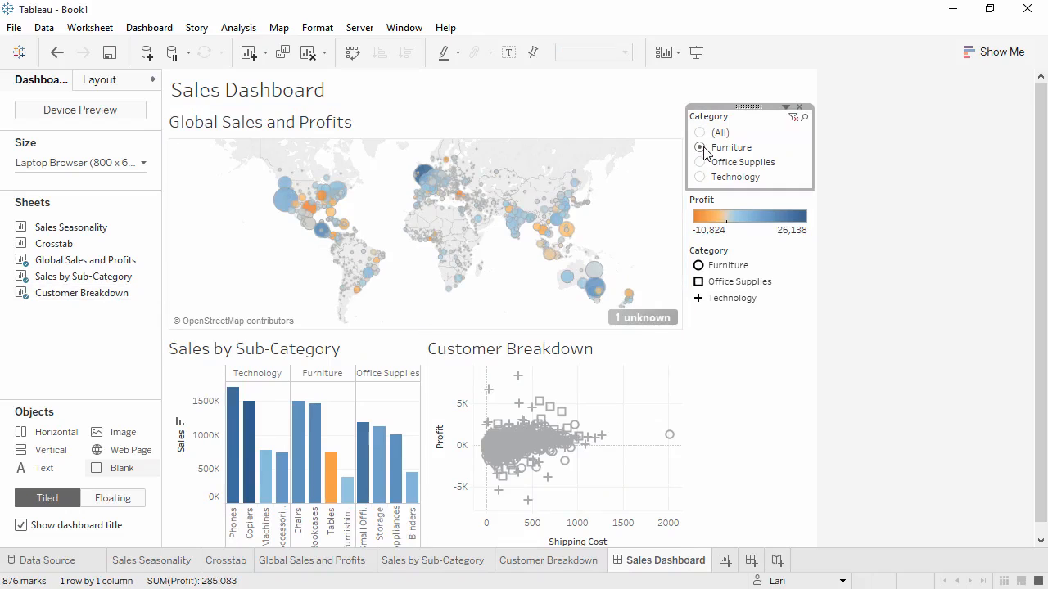
left_click(701, 163)
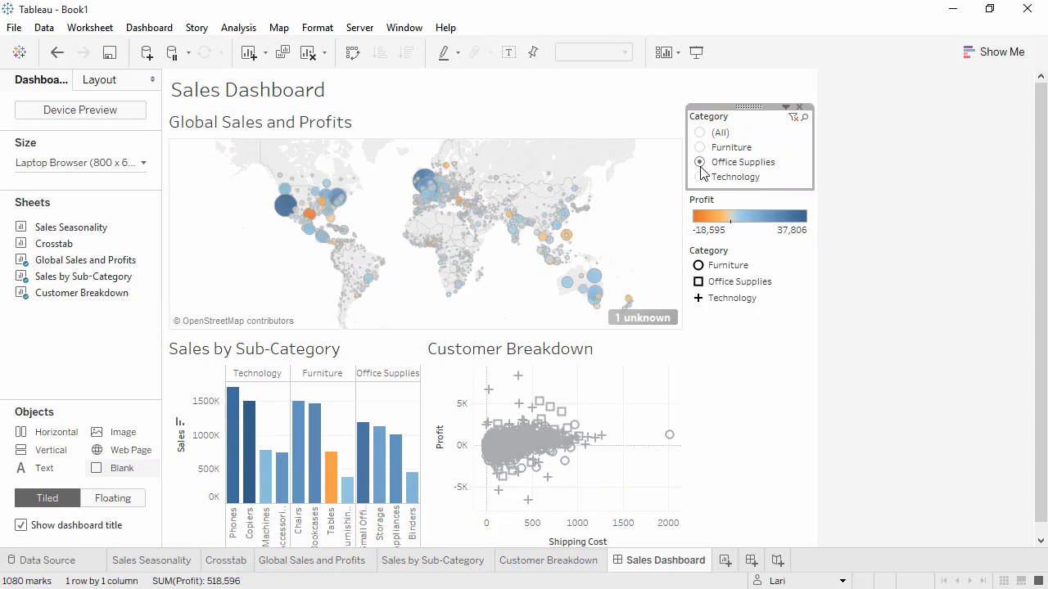
left_click(701, 177)
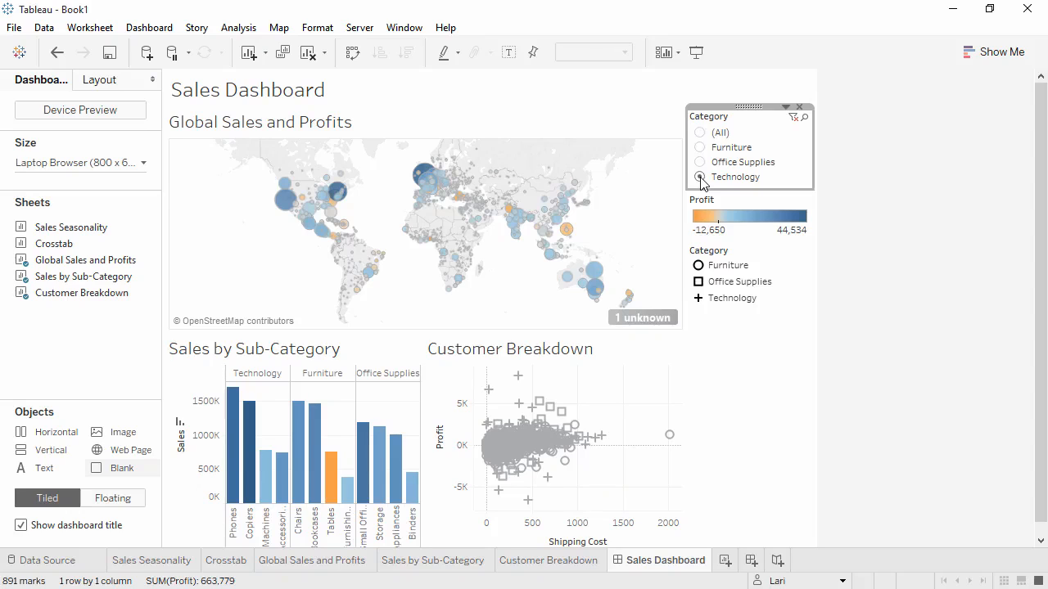
- Apply the dashboard's Category filter to all worksheets using this data source and set it to (All)
left_click(786, 108)
mouse_move(771, 144)
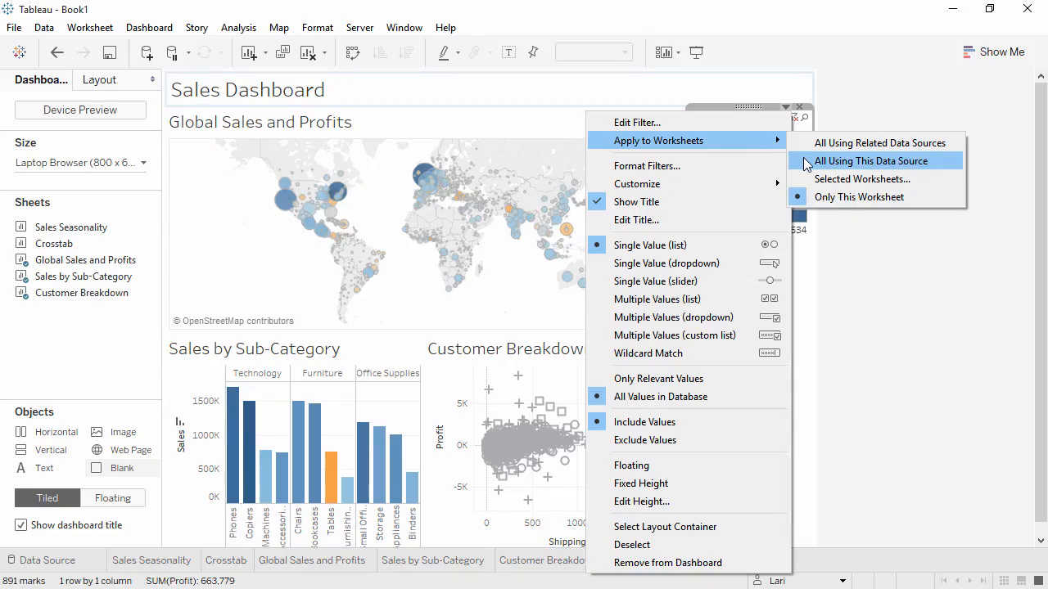
left_click(807, 161)
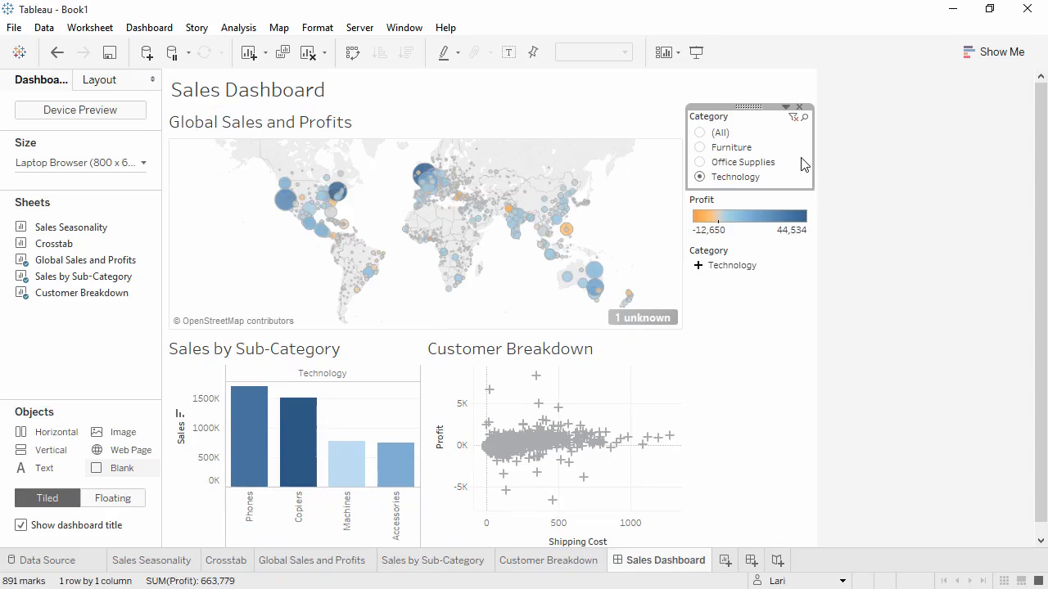
left_click(701, 134)
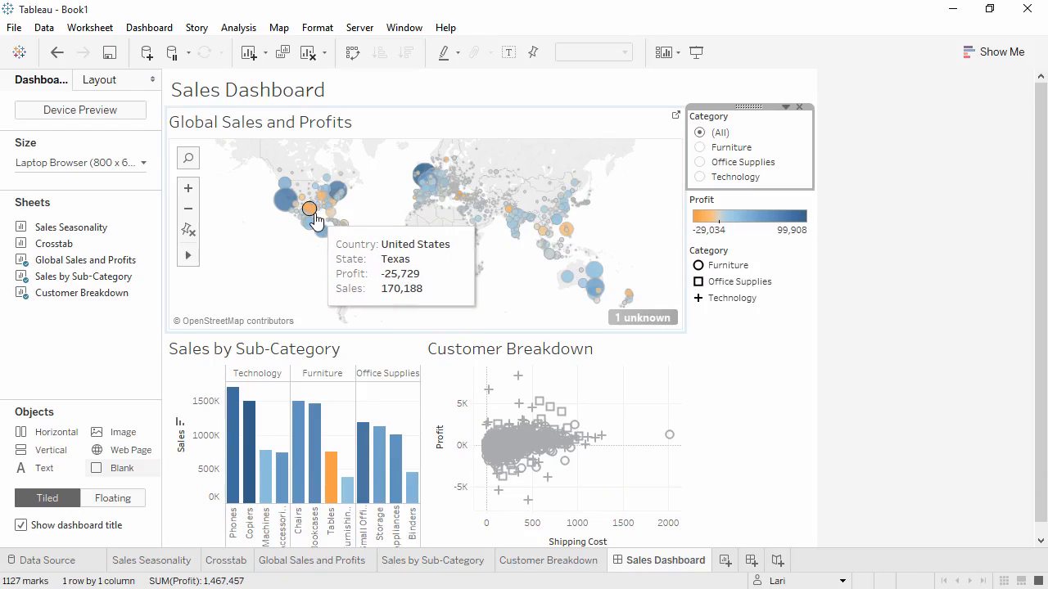
- Use the Global Sales and Profits map as a filter for the dashboard, testing it with the Texas mark
left_click(309, 209)
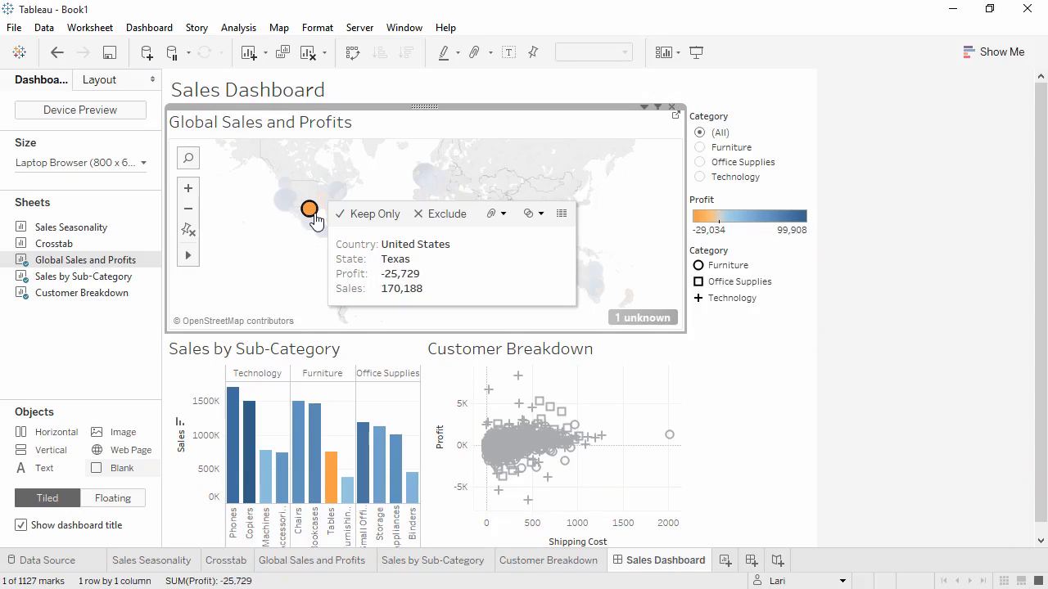
left_click(659, 109)
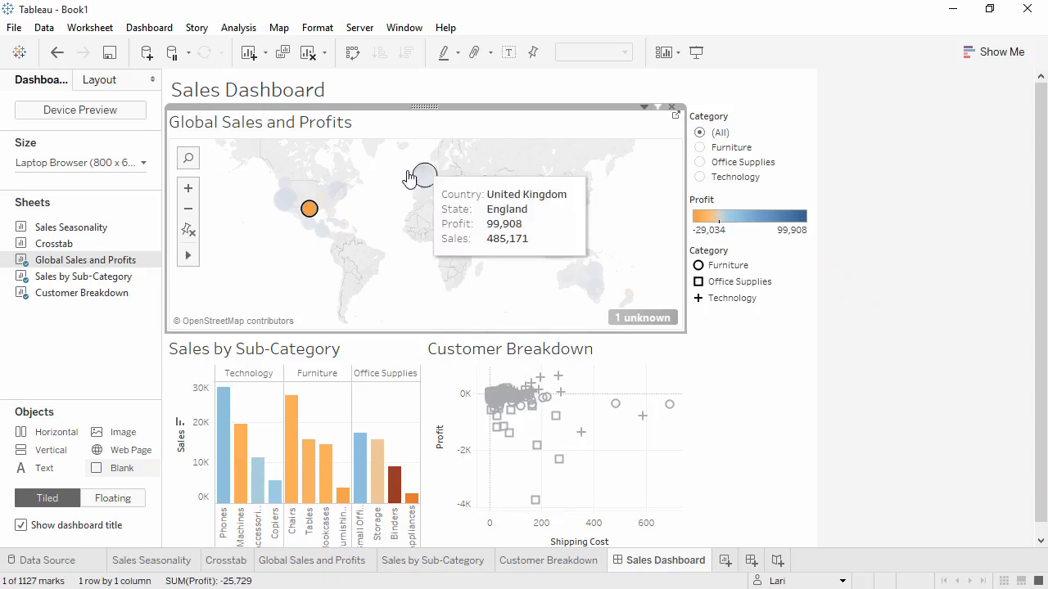
left_click(310, 211)
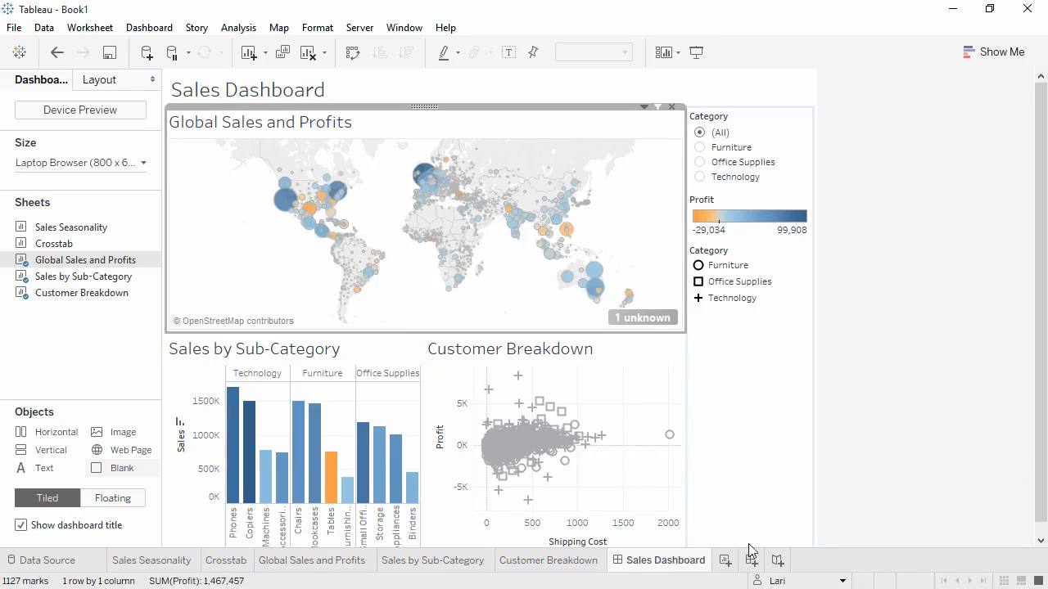
- Create a new story and set its size to Automatic
left_click(779, 562)
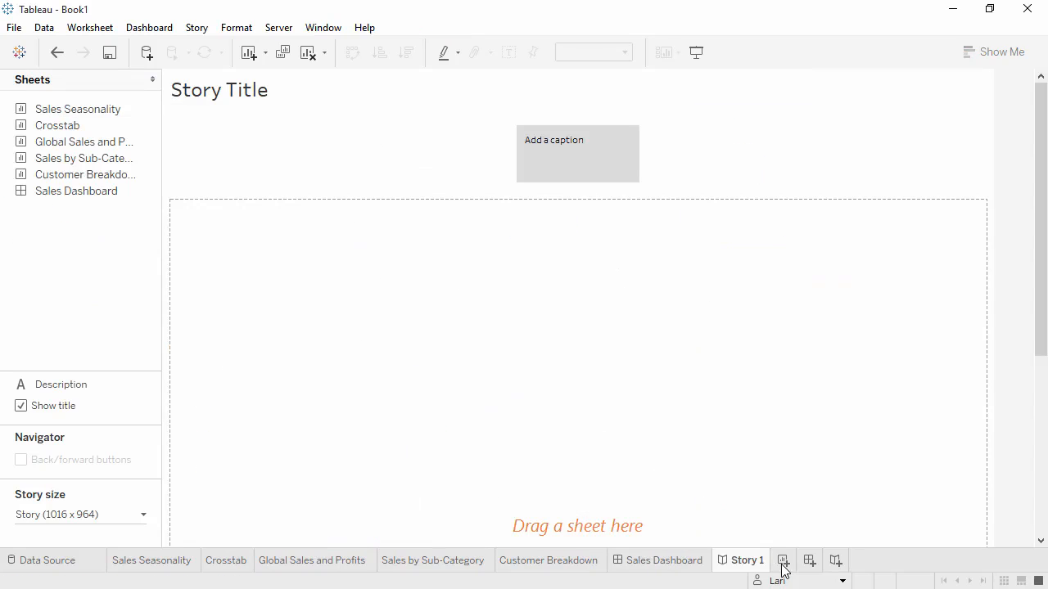
left_click(144, 519)
left_click(140, 420)
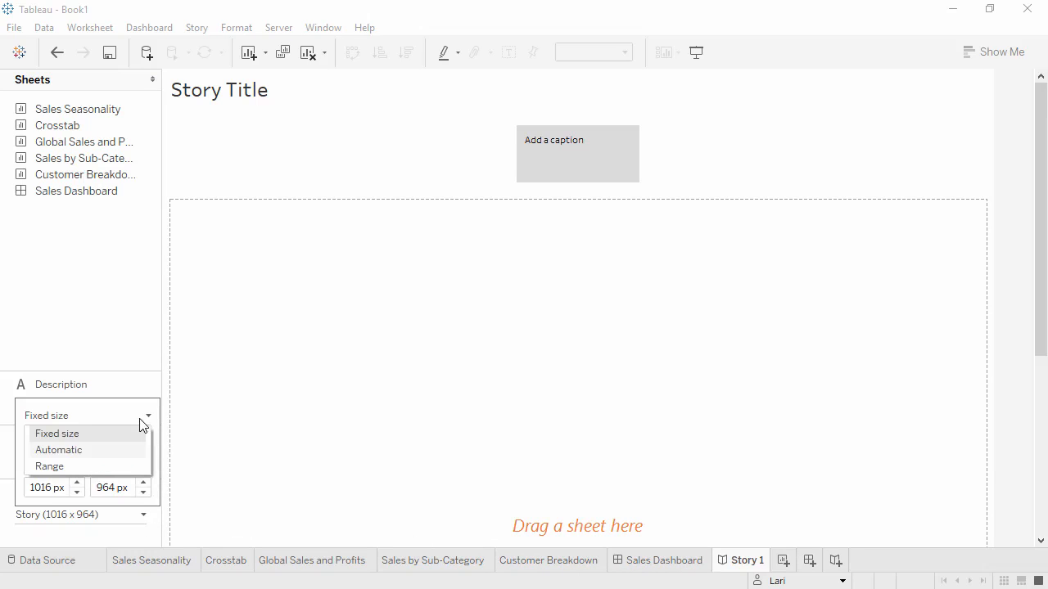
left_click(123, 451)
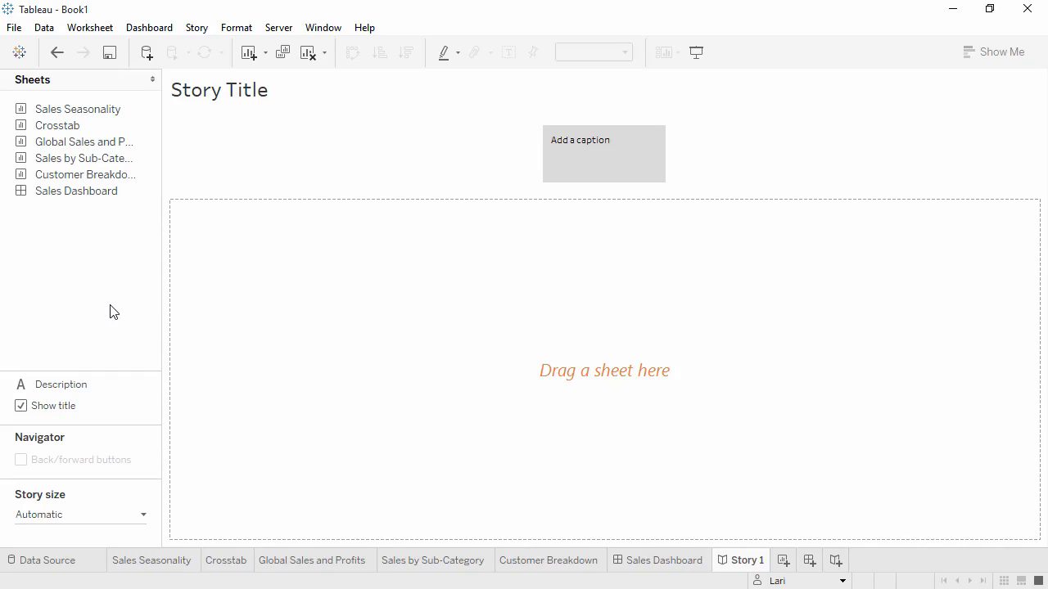
- Add Global Sales and Profits to the story captioned "Overall, our profits look strong", with Sales Dashboard as the second story point
left_click_drag(123, 143, 277, 248)
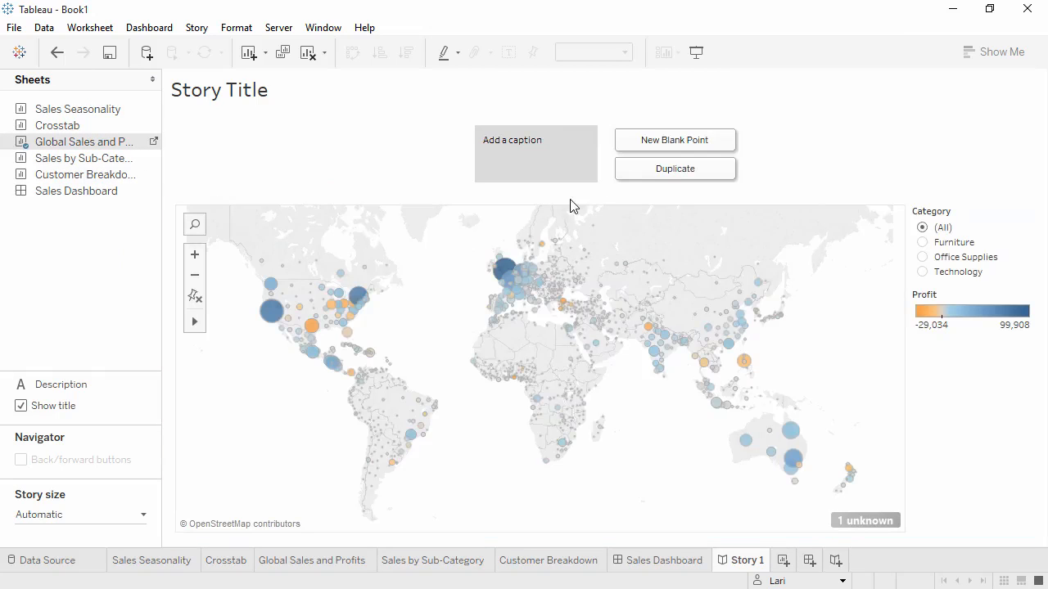
left_click(575, 148)
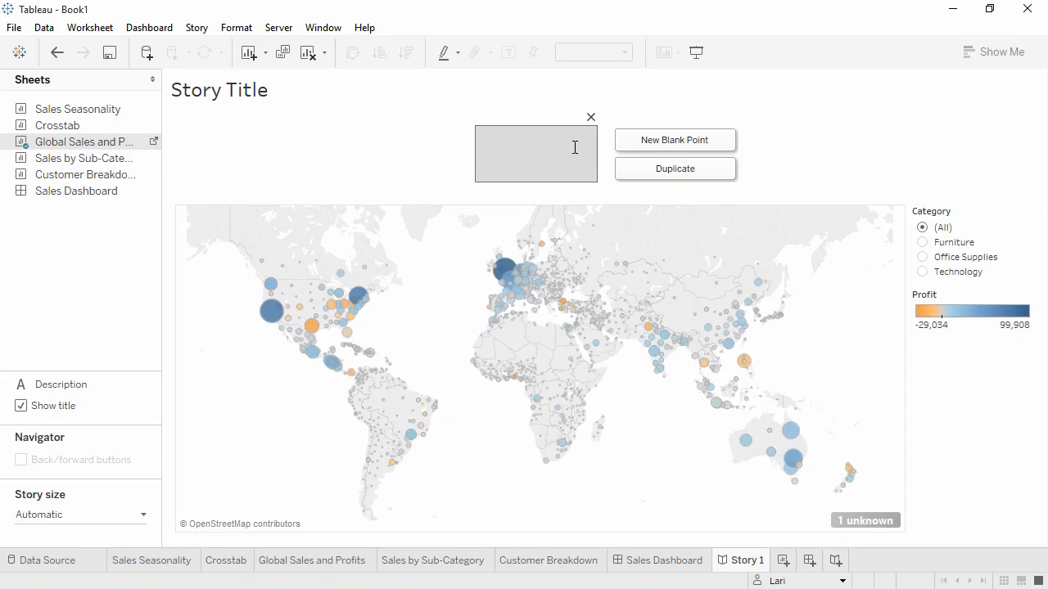
type("Overall, our profits look strong")
left_click(377, 154)
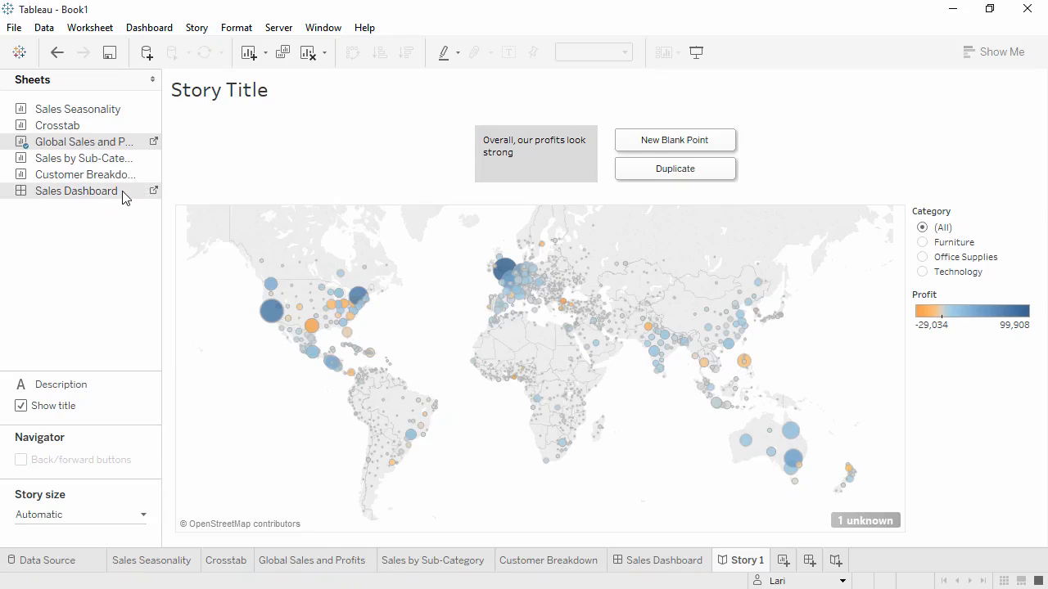
left_click_drag(127, 192, 656, 172)
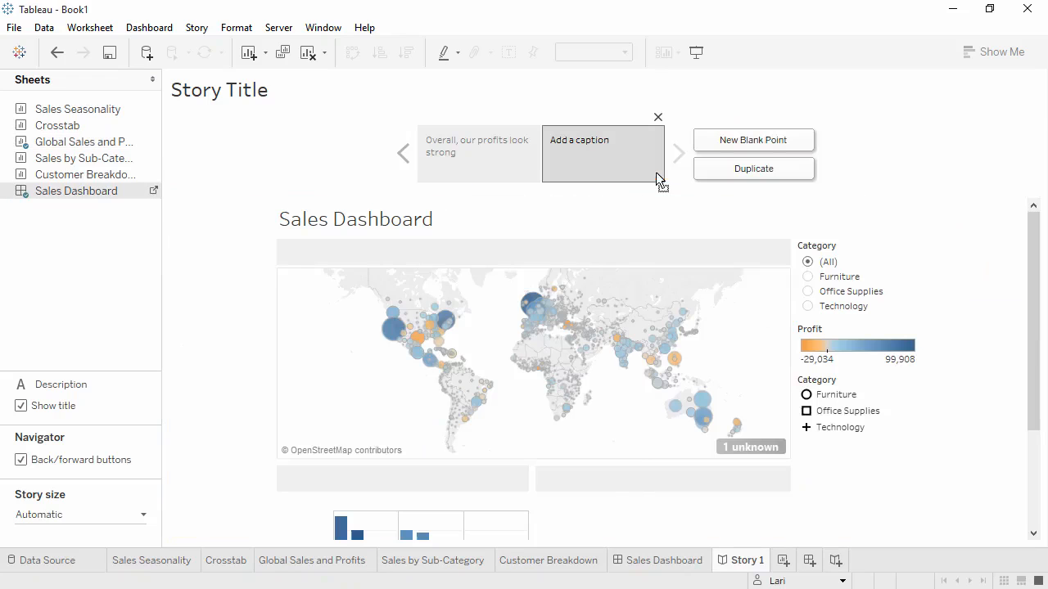
- Set the Sales Dashboard's size to Fit to Story 1 (Automatic) and hide its title, returning to the story
left_click(155, 193)
left_click(144, 163)
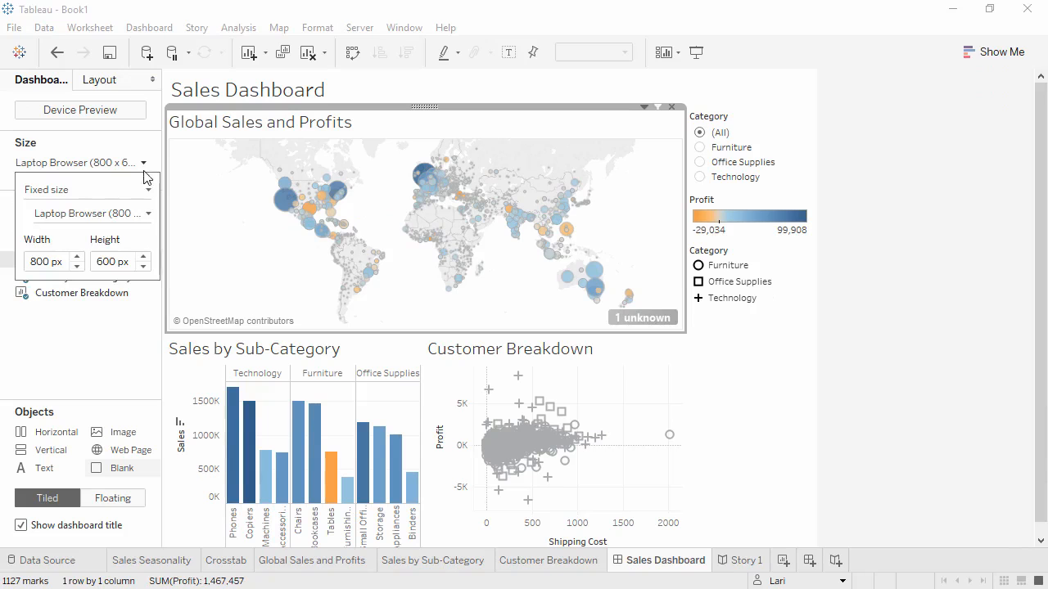
left_click(148, 214)
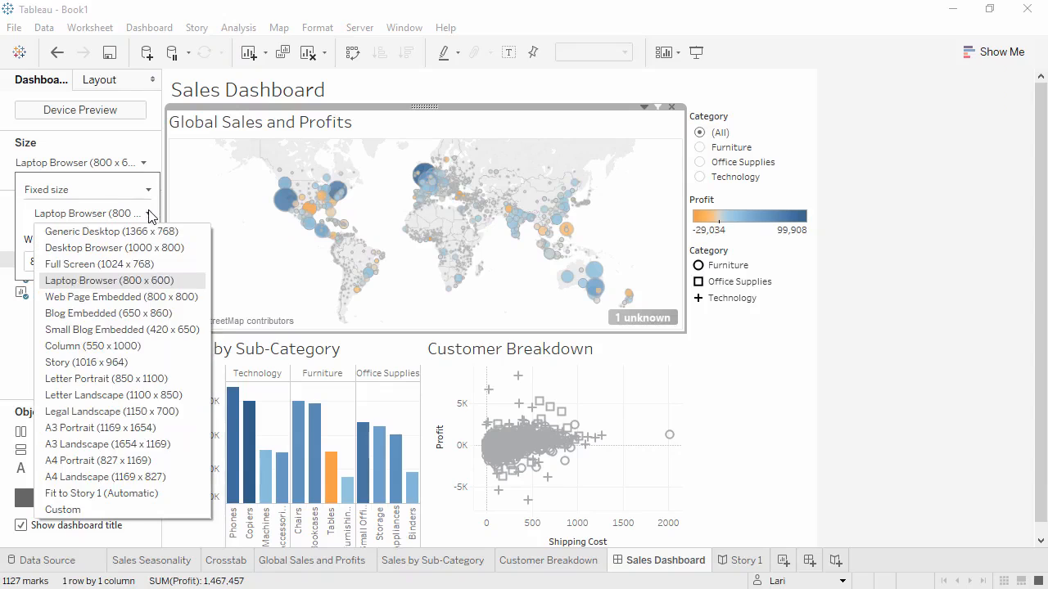
left_click(103, 493)
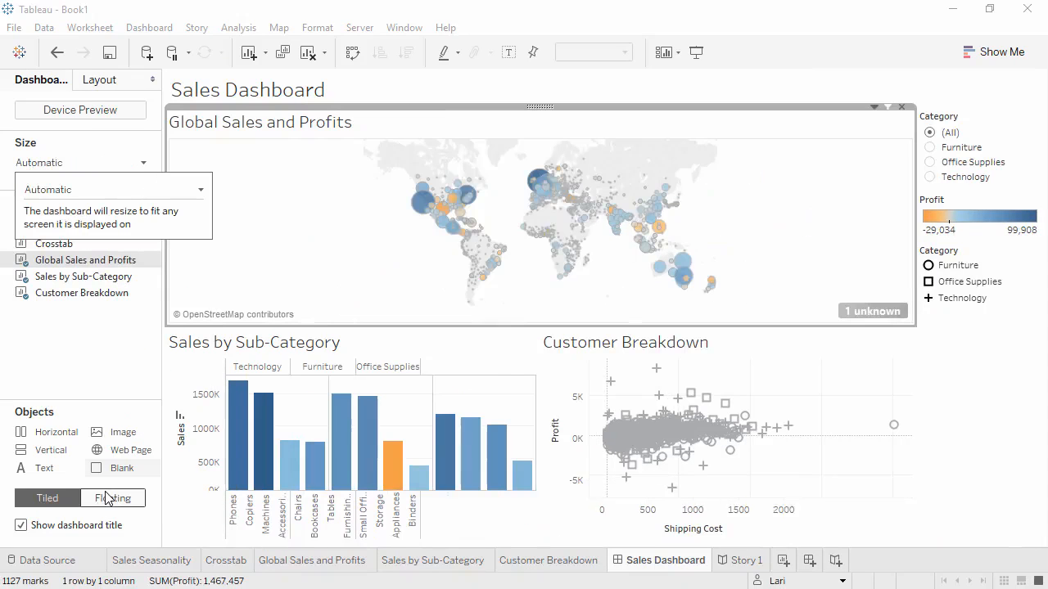
left_click(20, 526)
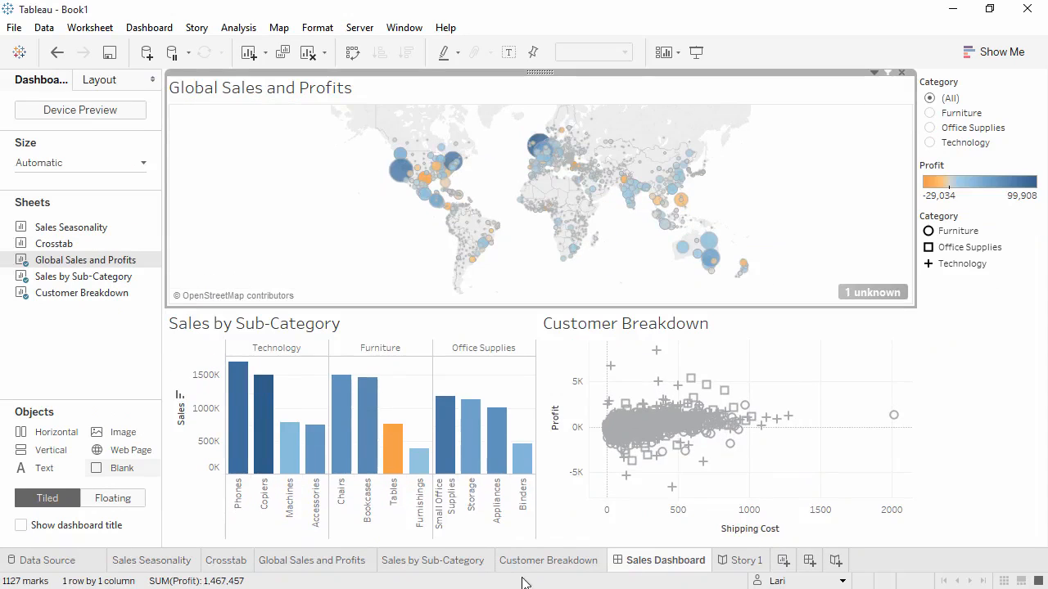
left_click(733, 567)
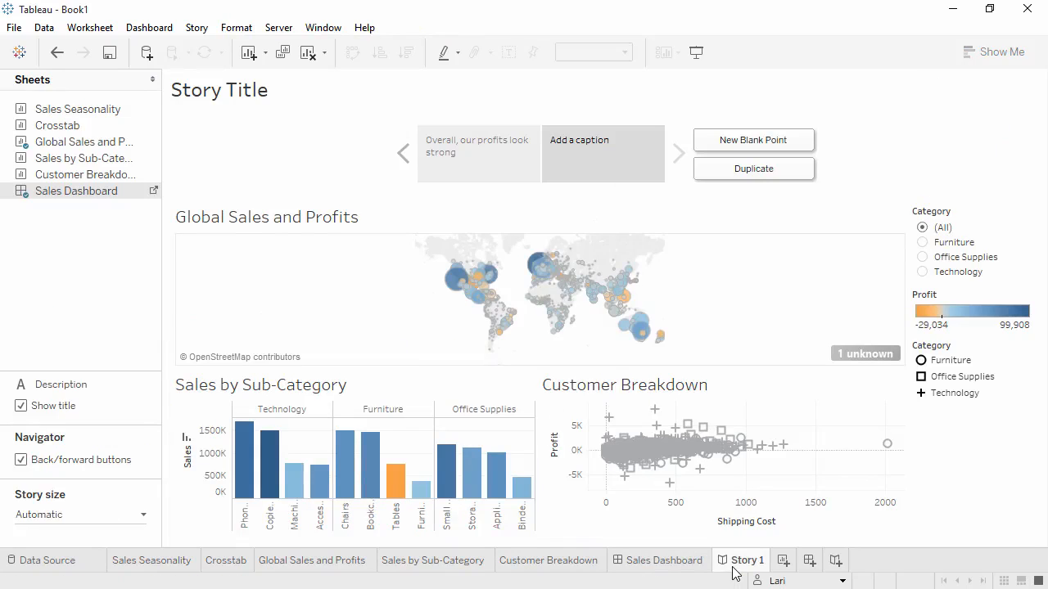
- Filter the second story point to Office Supplies with Texas selected on the map, and update the point
left_click(923, 243)
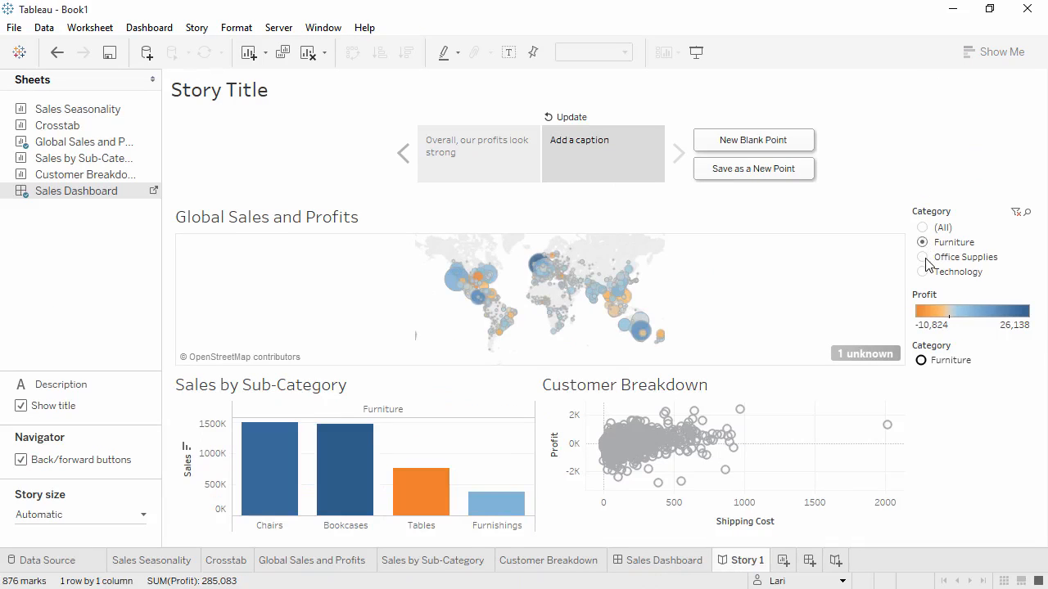
left_click(924, 258)
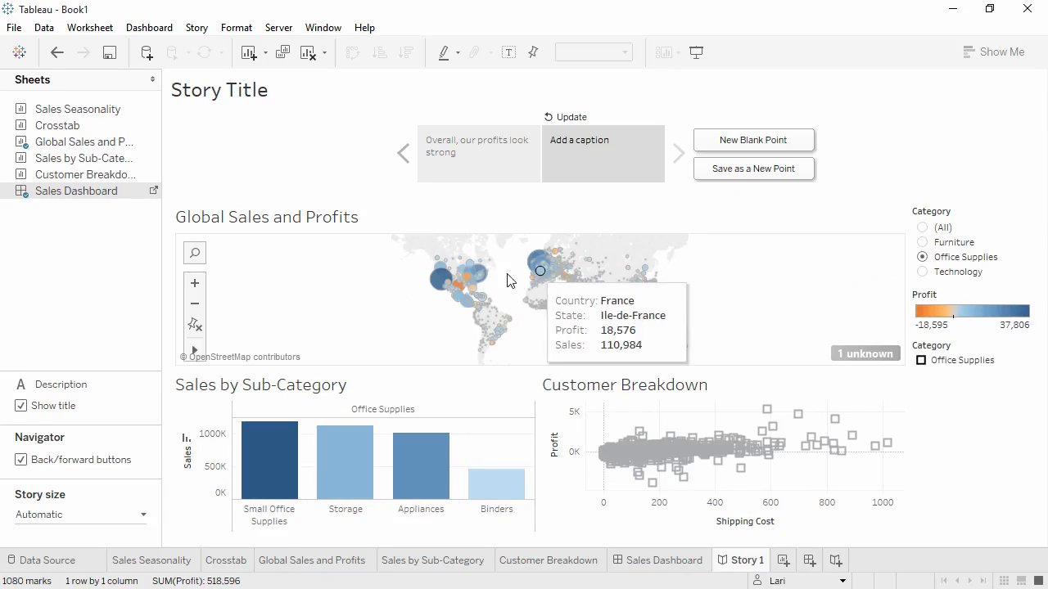
left_click(458, 286)
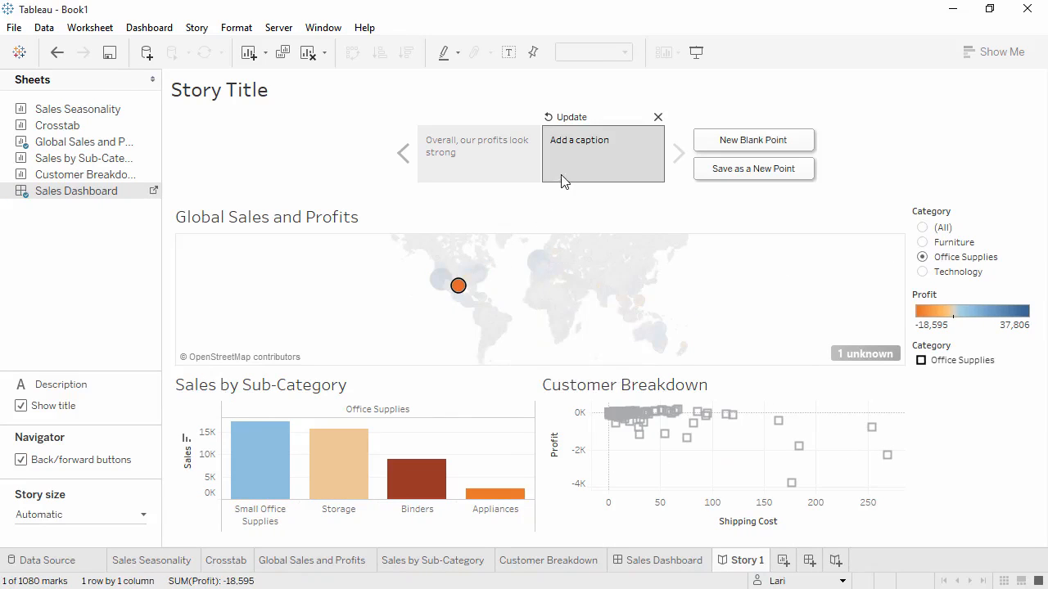
left_click(570, 119)
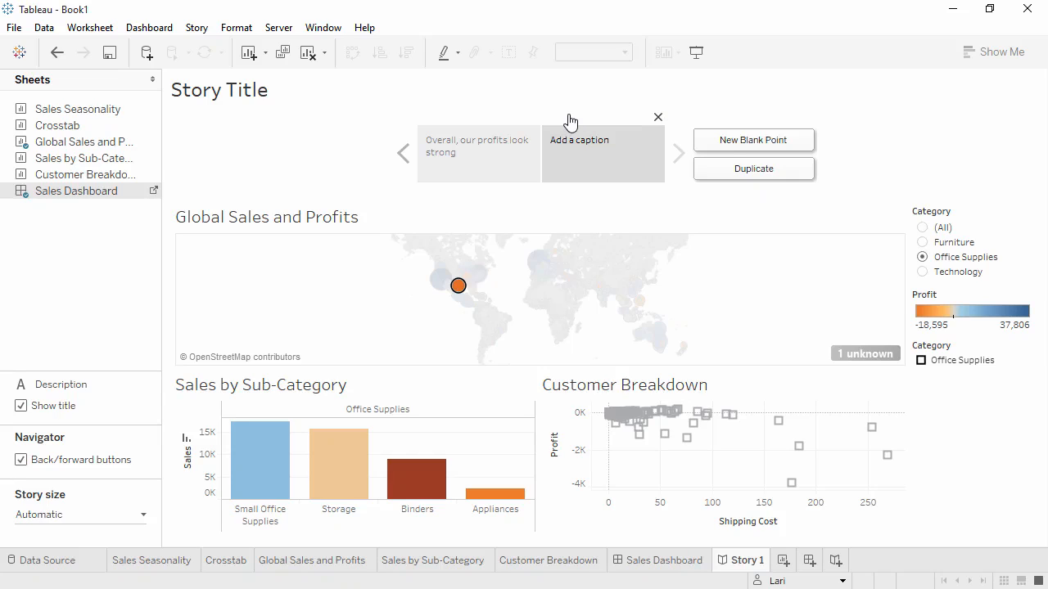
- Caption the second story point "But there are problem areas" and set its Category filter to (All)
double_click(573, 153)
type("But there are problem areas")
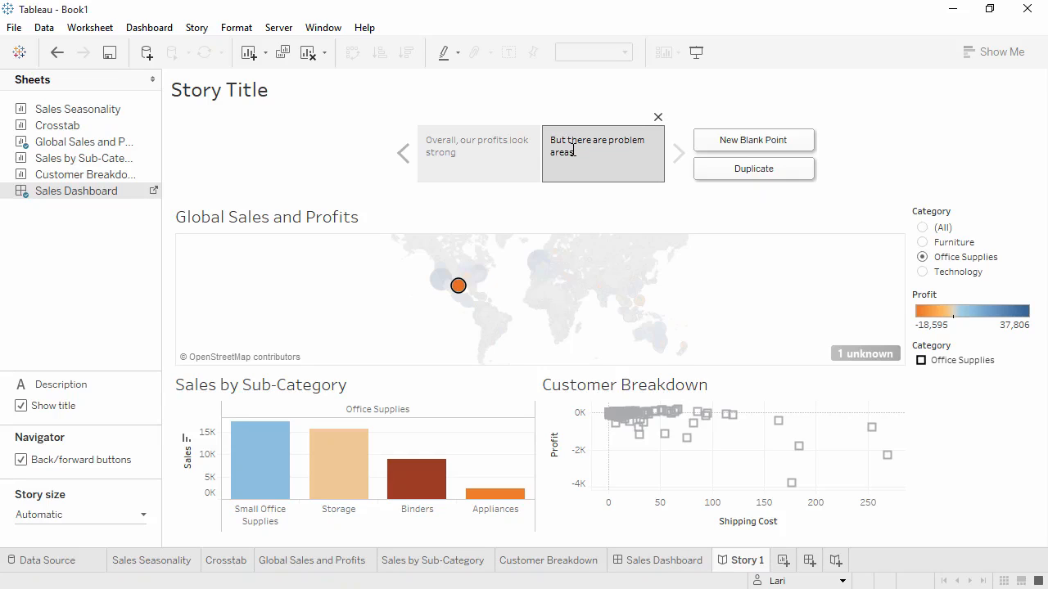
left_click(678, 220)
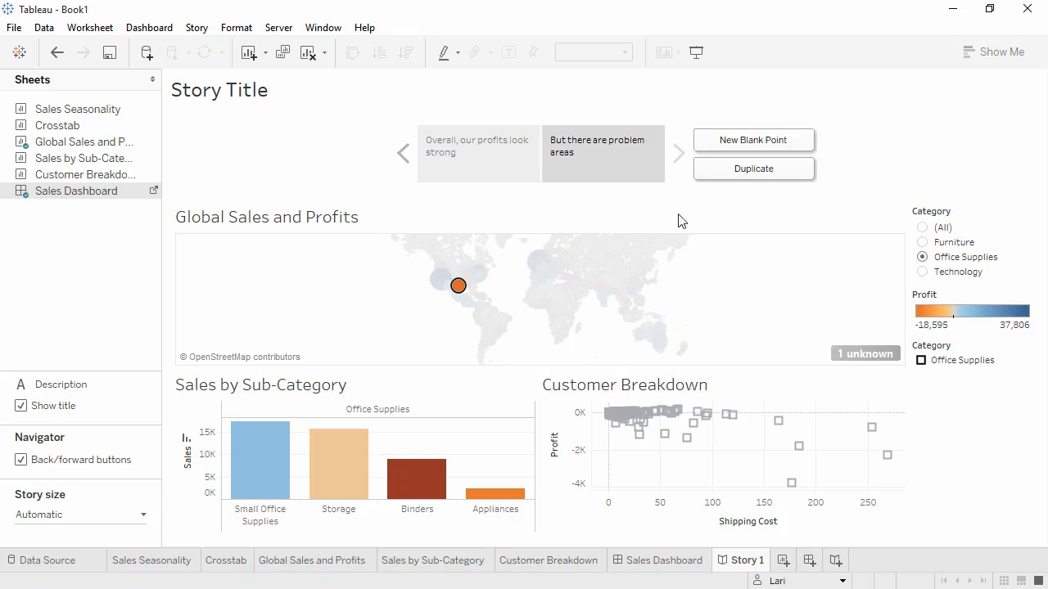
left_click(922, 229)
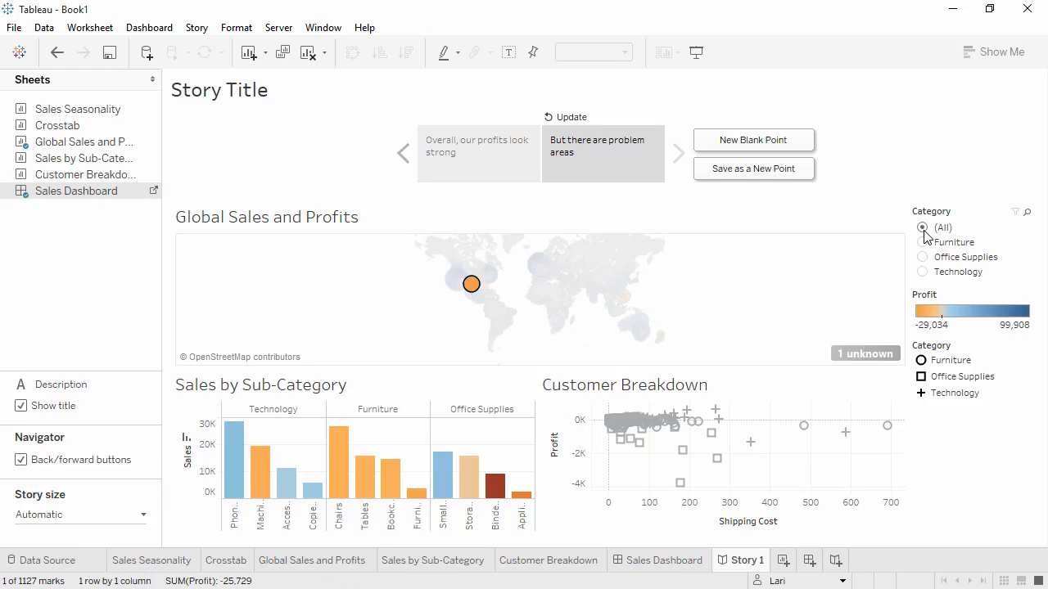
- Start publishing the workbook to Tableau Server, named Global Retail Sales and Profit with the description "through 2015"
left_click(280, 27)
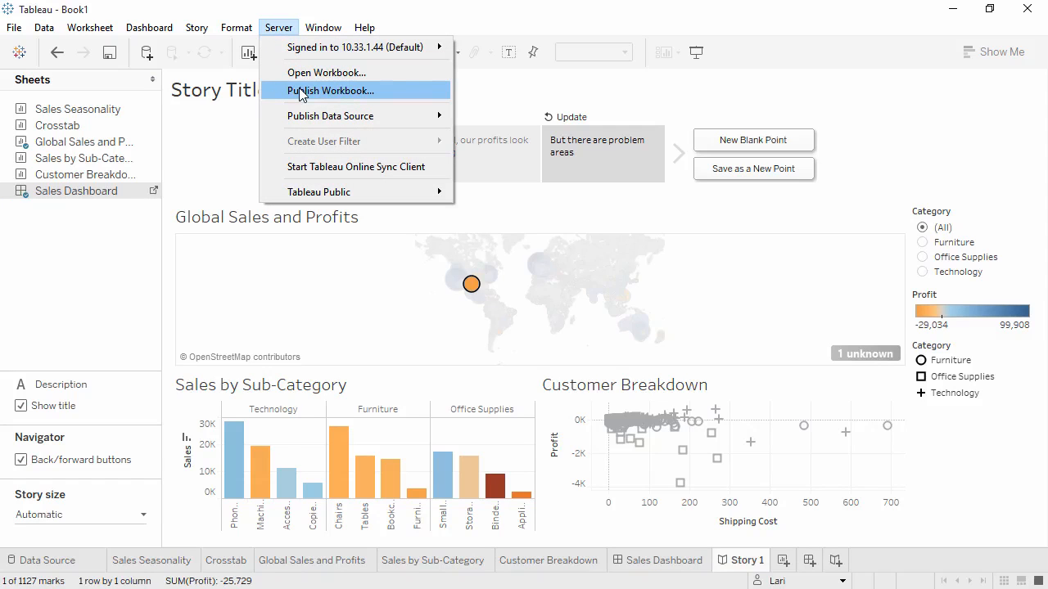
mouse_move(303, 118)
left_click(304, 91)
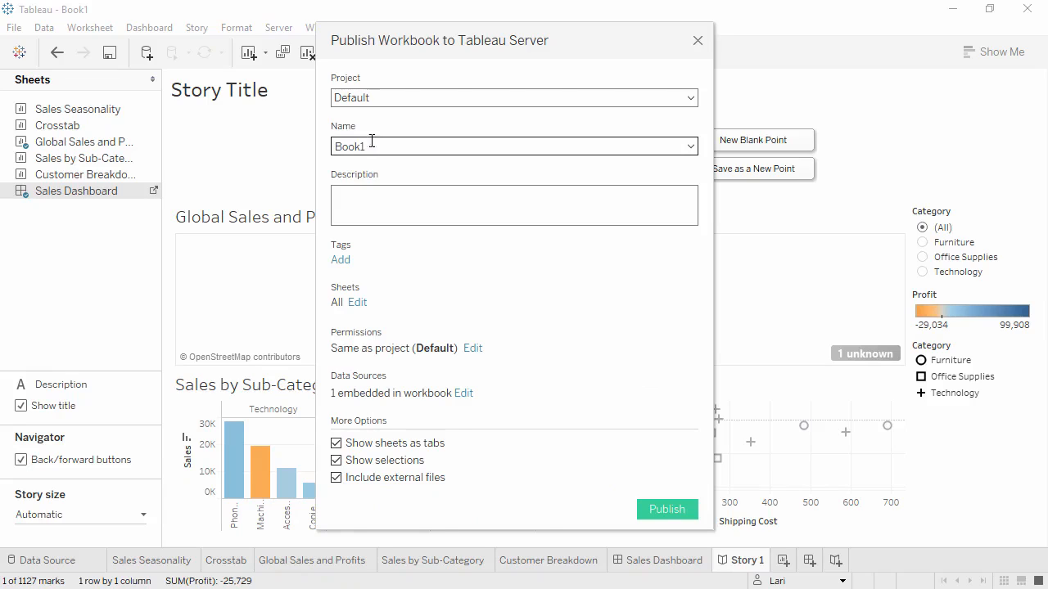
left_click_drag(376, 146, 314, 141)
type("Global Retail Sales and Profit")
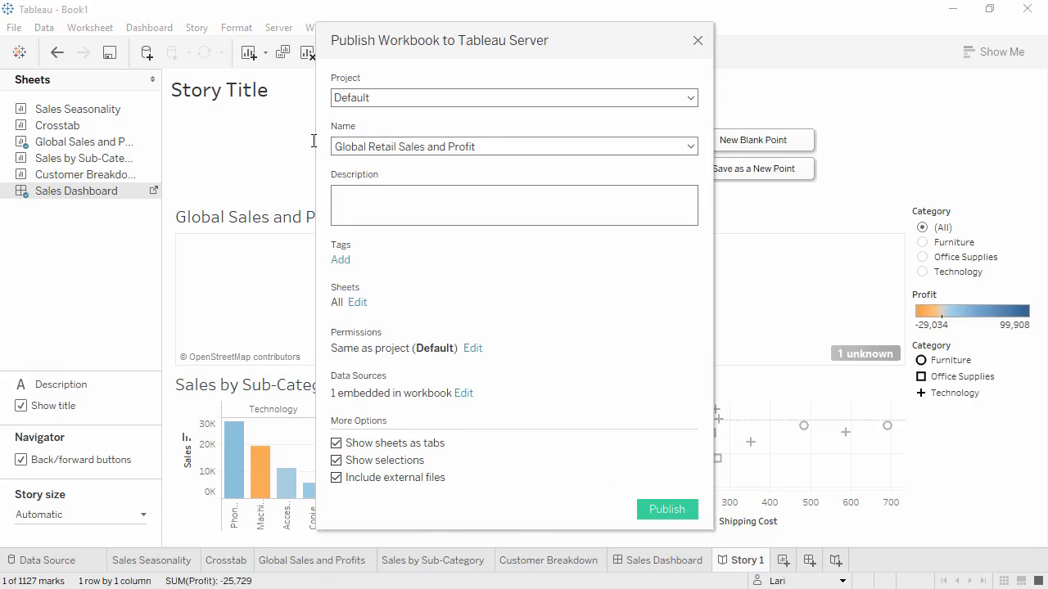
left_click(355, 205)
type("through 2015")
- Add the sales tag to the workbook and turn off Show selections and Show sheets as tabs
left_click(341, 259)
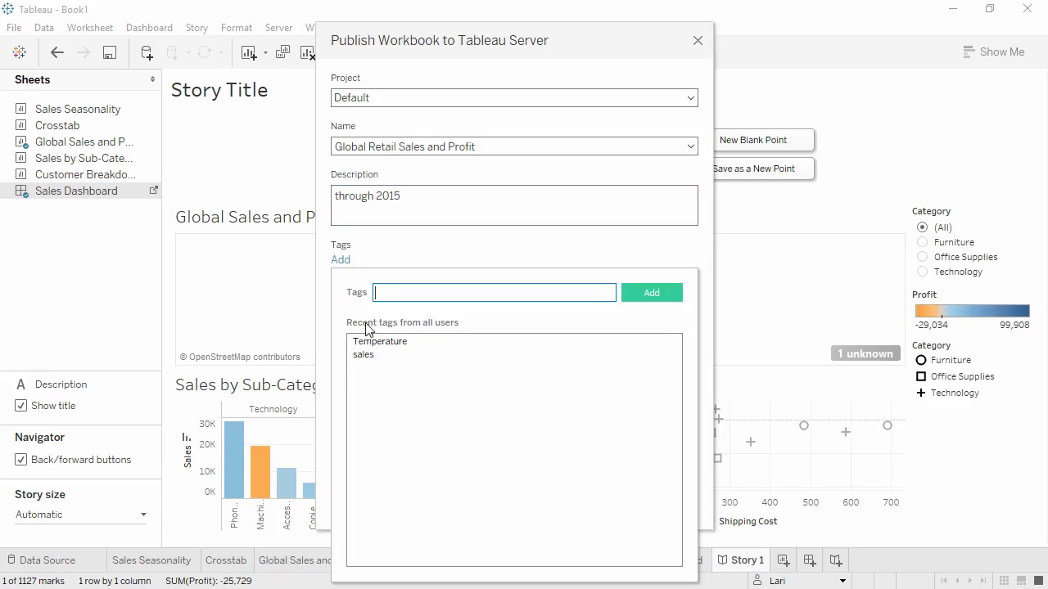
left_click(363, 354)
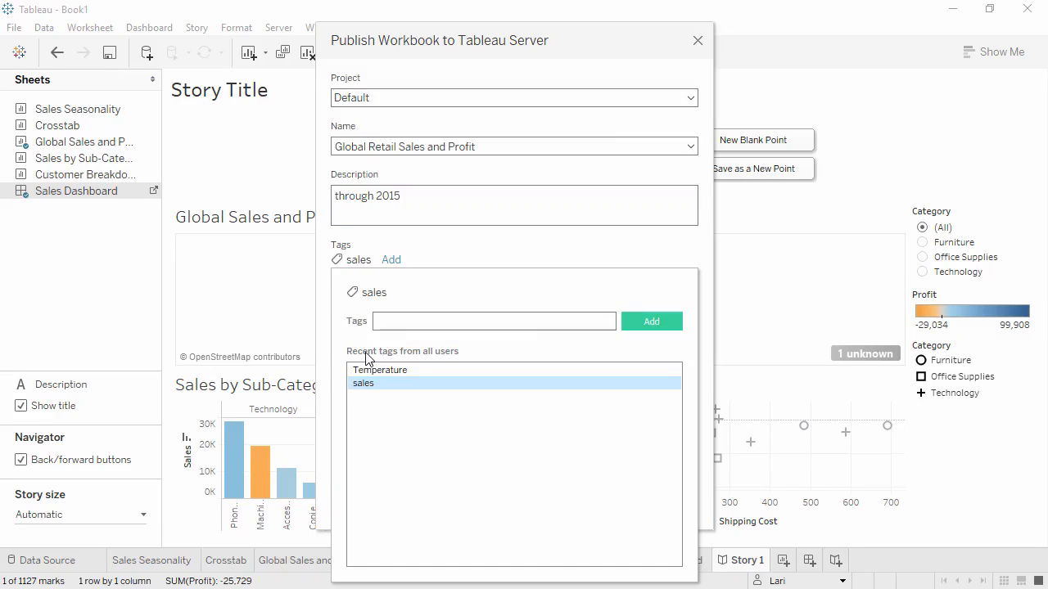
left_click(432, 252)
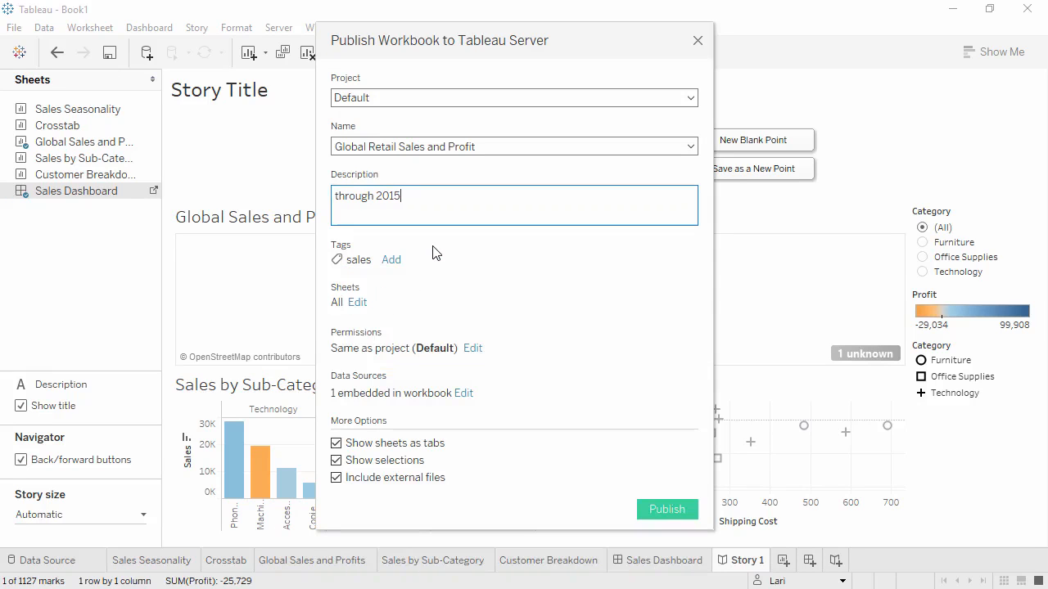
left_click(336, 461)
left_click(337, 443)
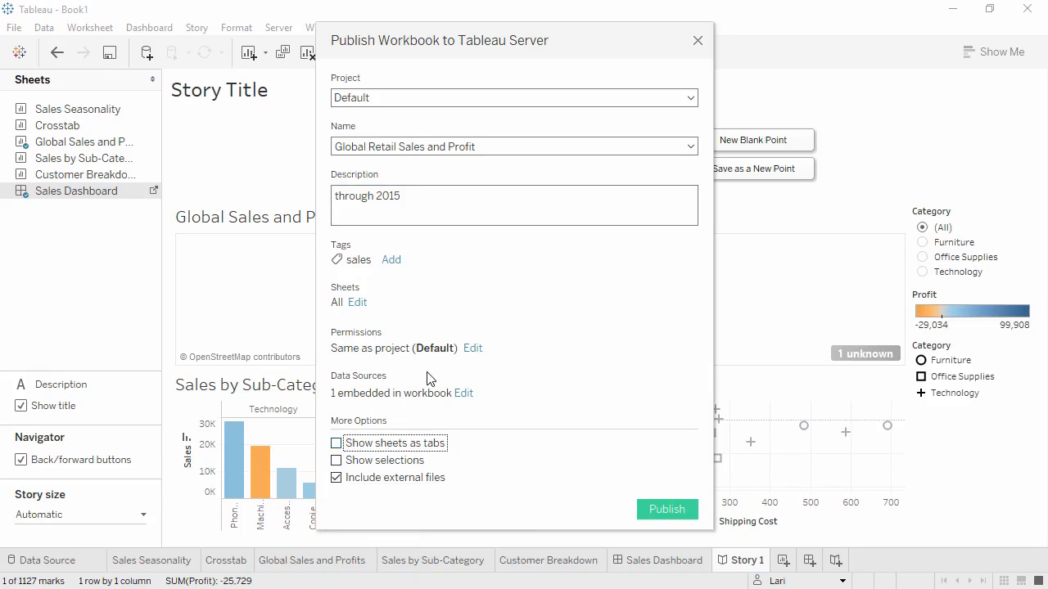
- Review the workbook's permissions and publish it to Tableau Server, dismissing the completion dialog
left_click(472, 349)
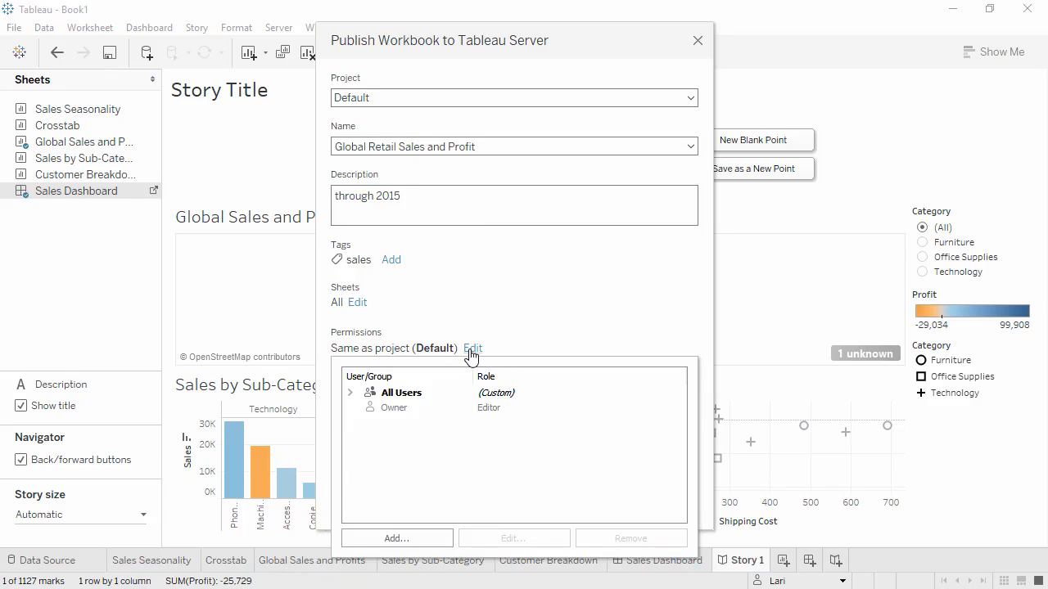
left_click(518, 335)
left_click(686, 521)
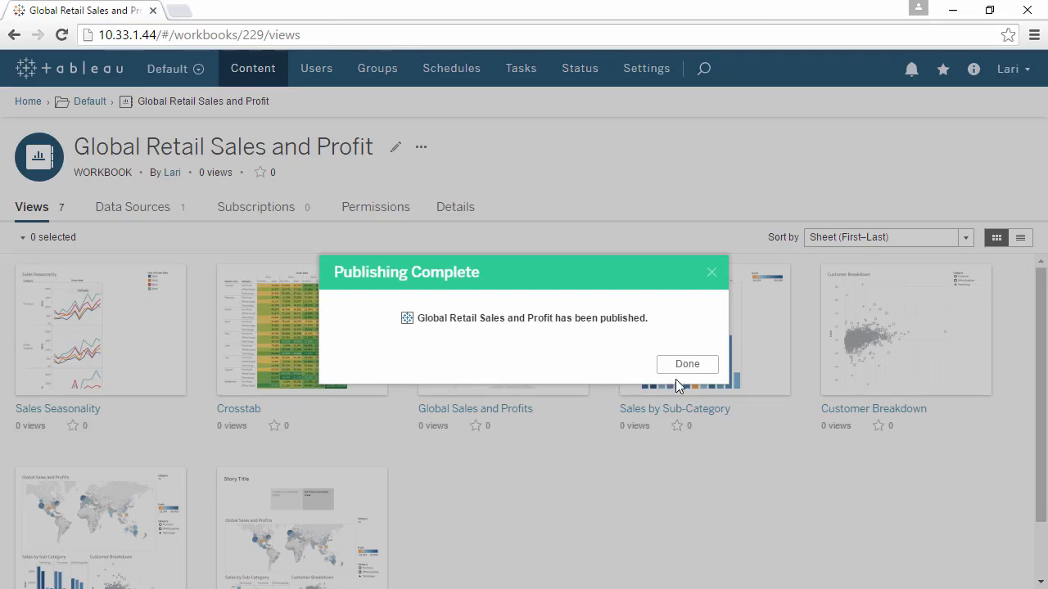
left_click(679, 363)
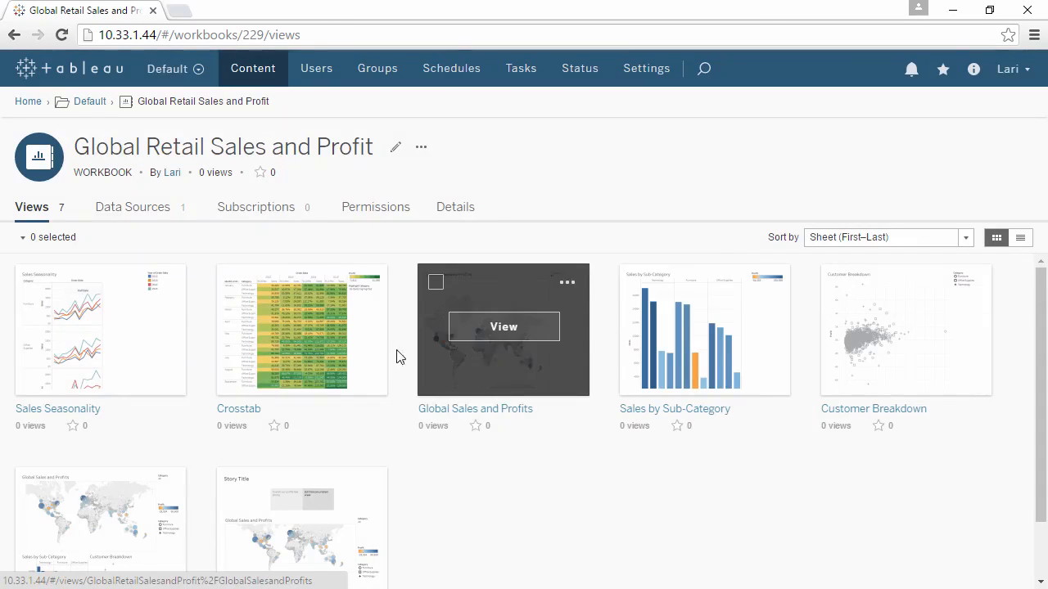
- Open the published Crosstab view and highlight the Technology category
left_click(331, 346)
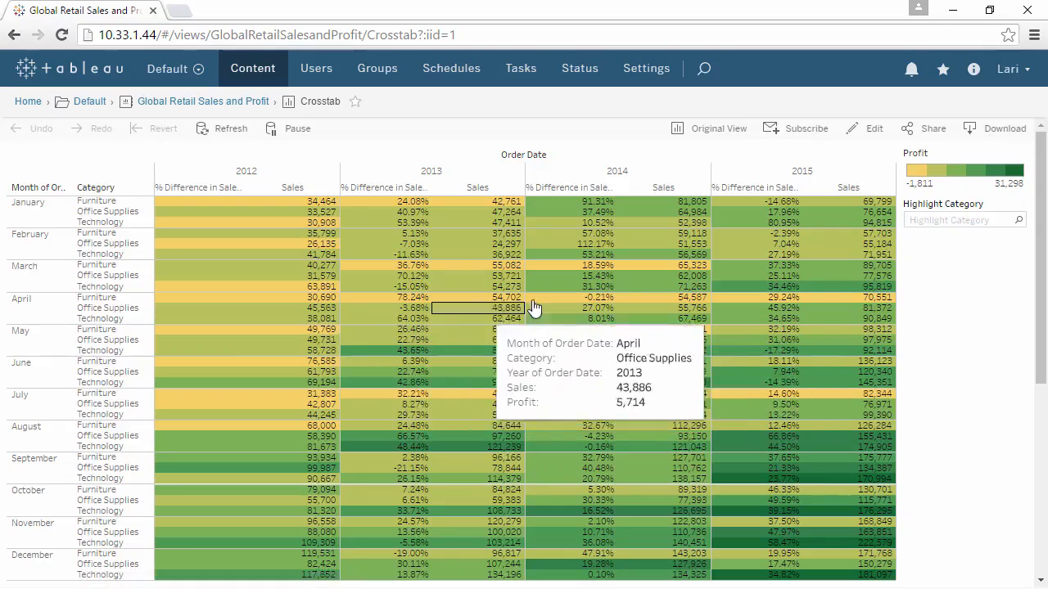
left_click(928, 221)
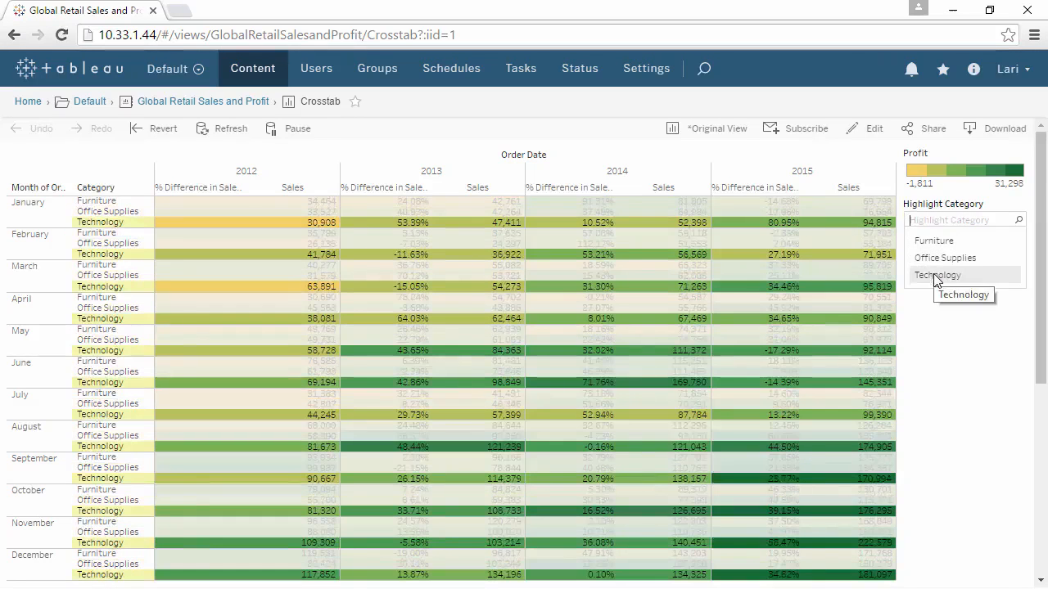
left_click(936, 276)
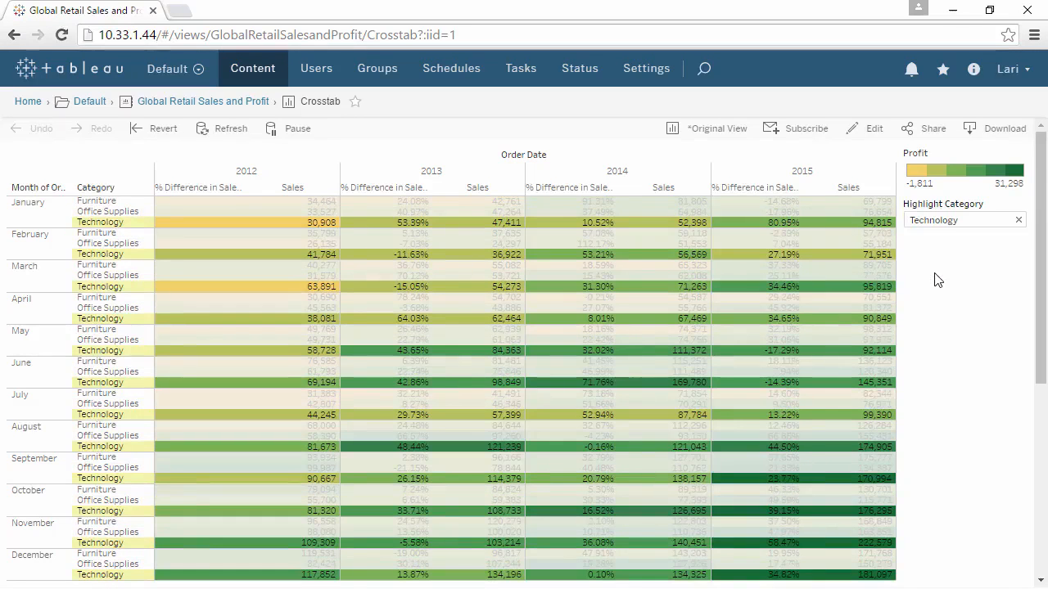
- Check the subscription options for the Crosstab view without subscribing, and mark the view as a favorite
left_click(806, 131)
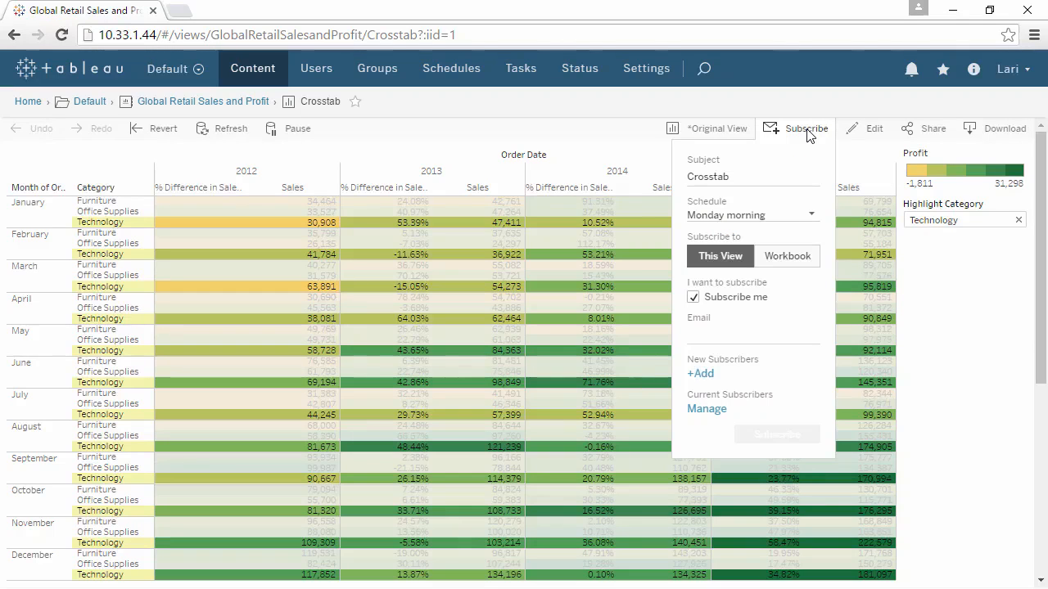
left_click(806, 131)
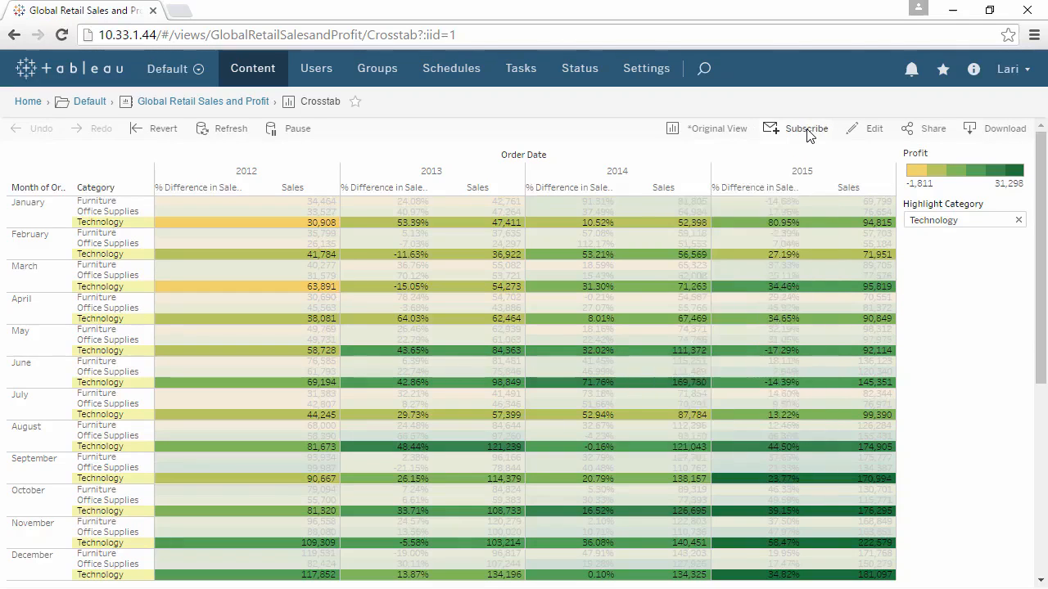
left_click(357, 103)
- Search the server content for "sales" and dismiss the search results
left_click(704, 69)
type("sales")
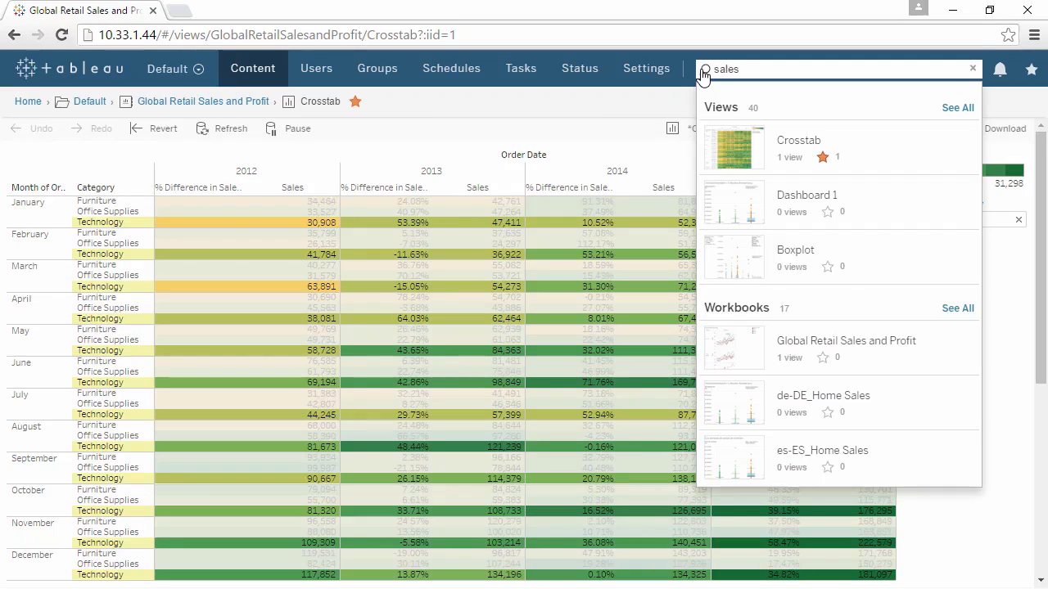
left_click(663, 106)
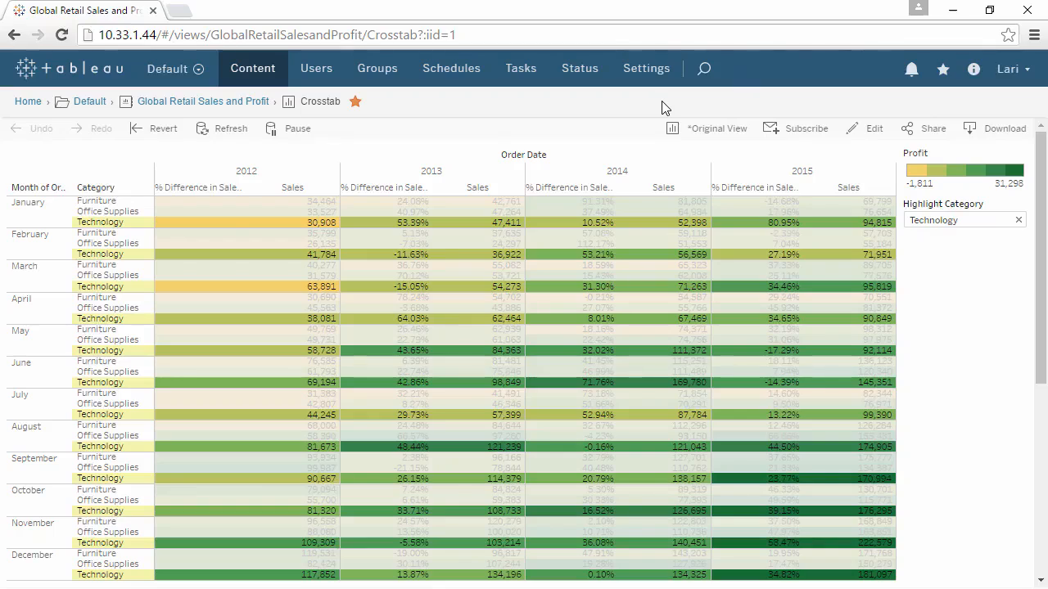